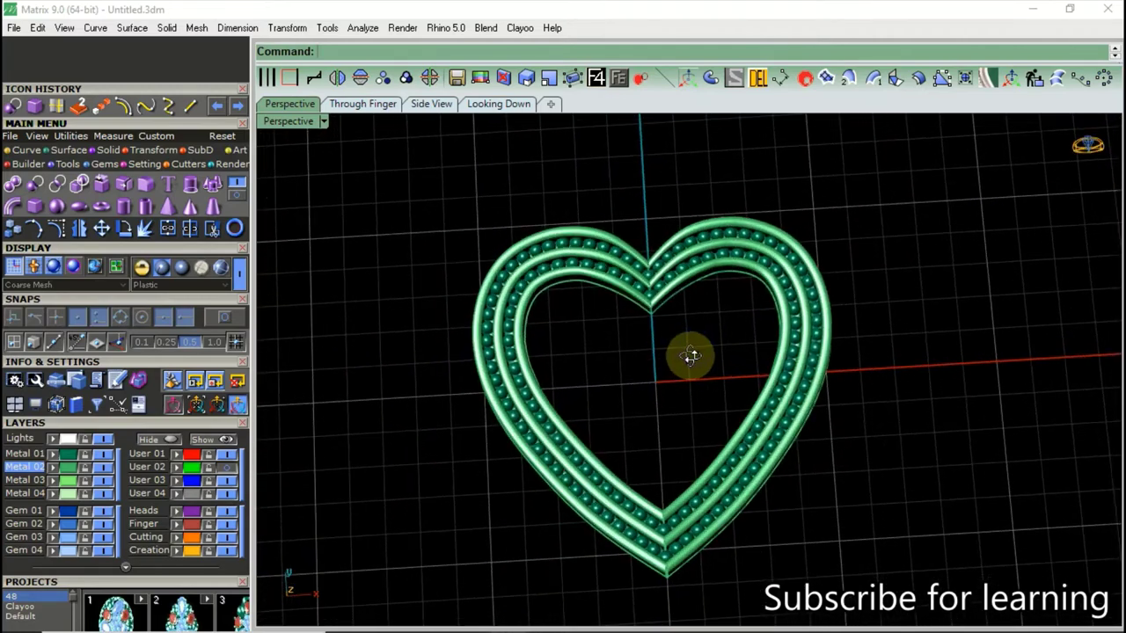
Orbit the finished pendant, then open the Gem tools on a blank four-view scene.
scroll(674, 326, up, 2)
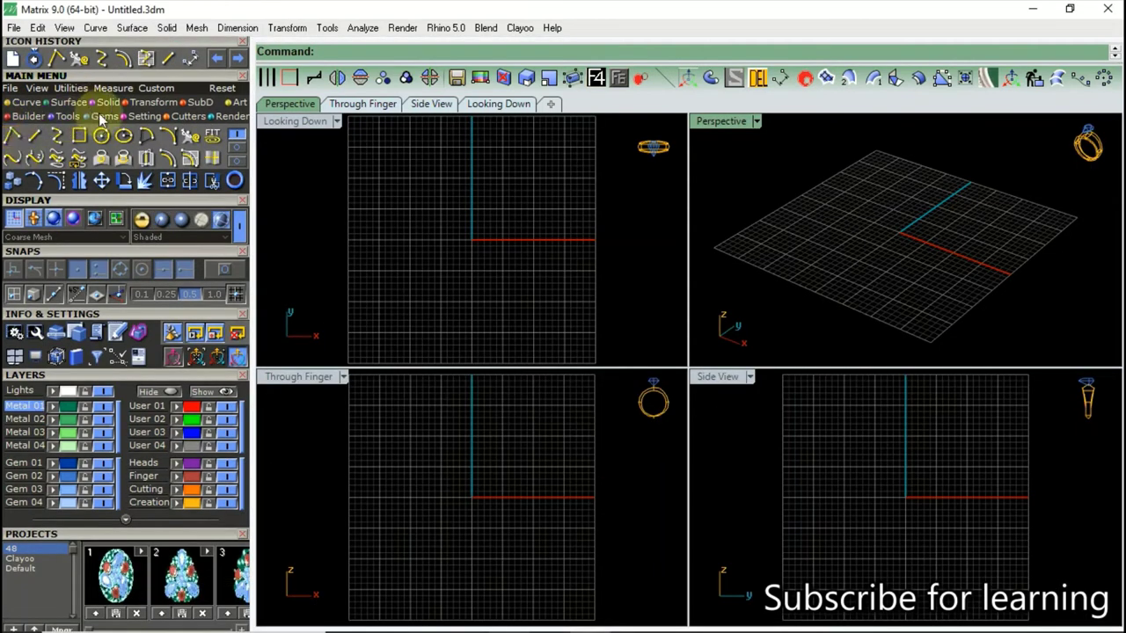
click(104, 115)
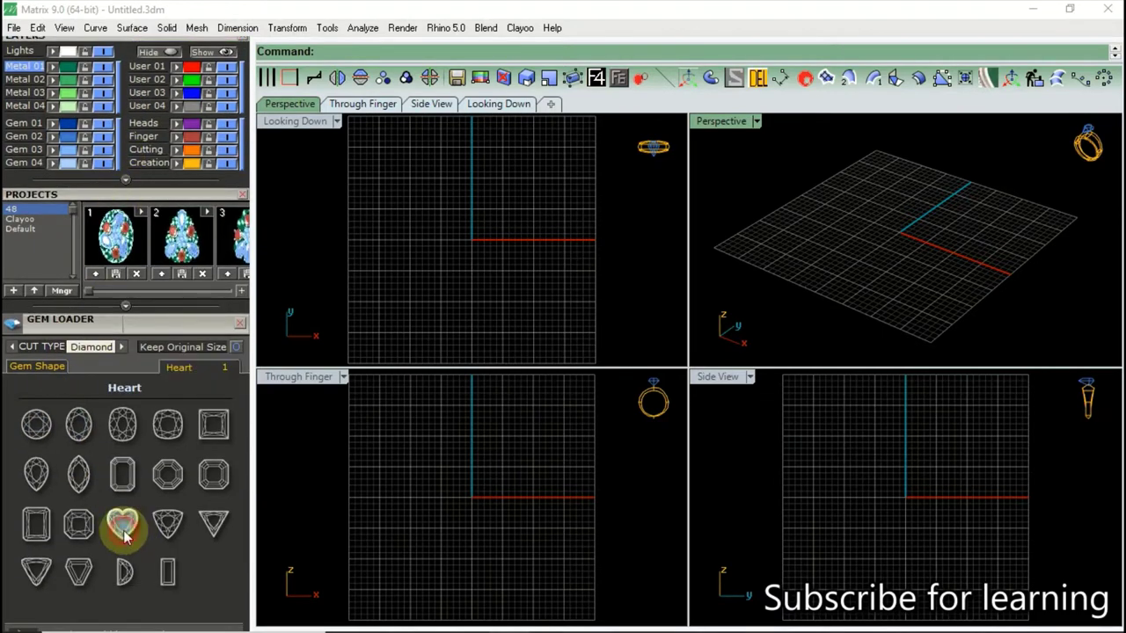
Place a 10.50 mm Heart-shaped diamond gem at the origin.
click(124, 527)
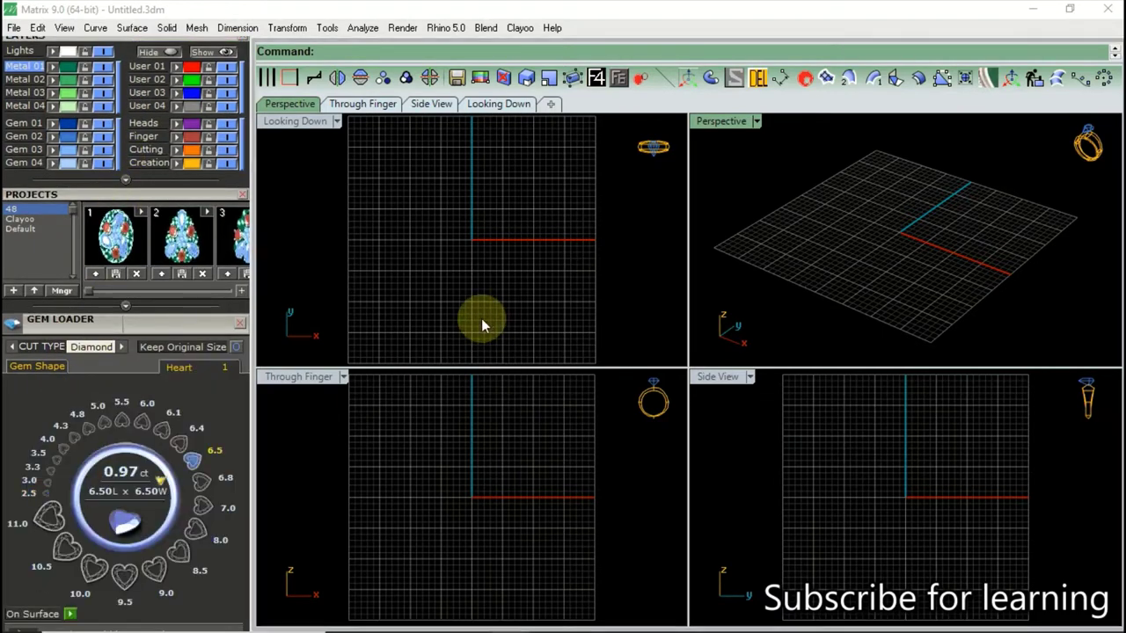
click(52, 555)
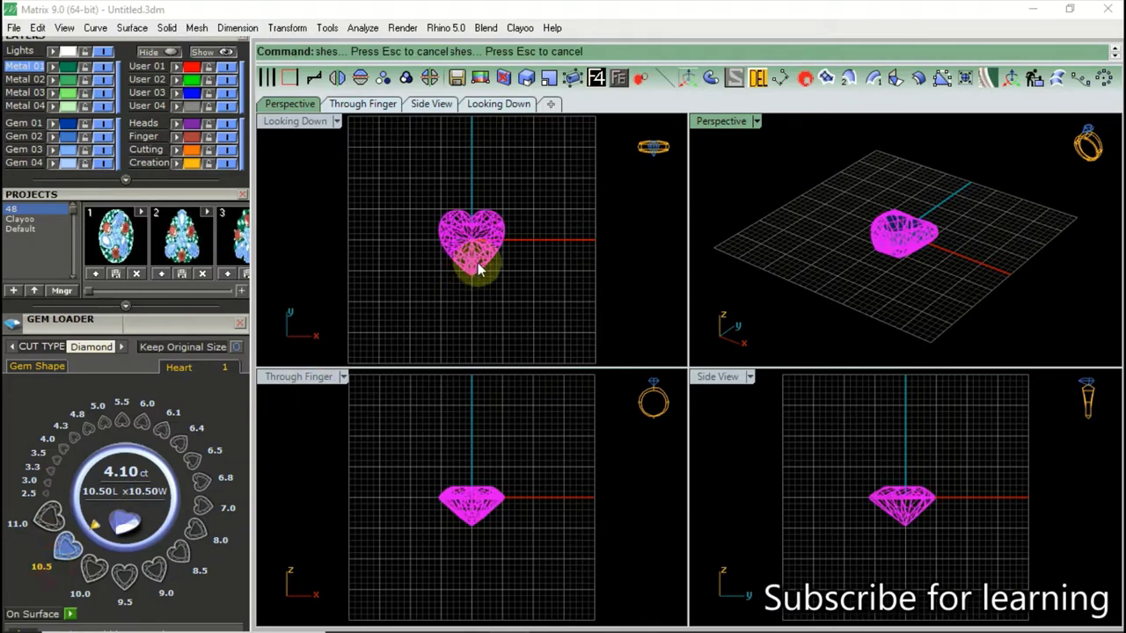
scroll(478, 264, up, 3)
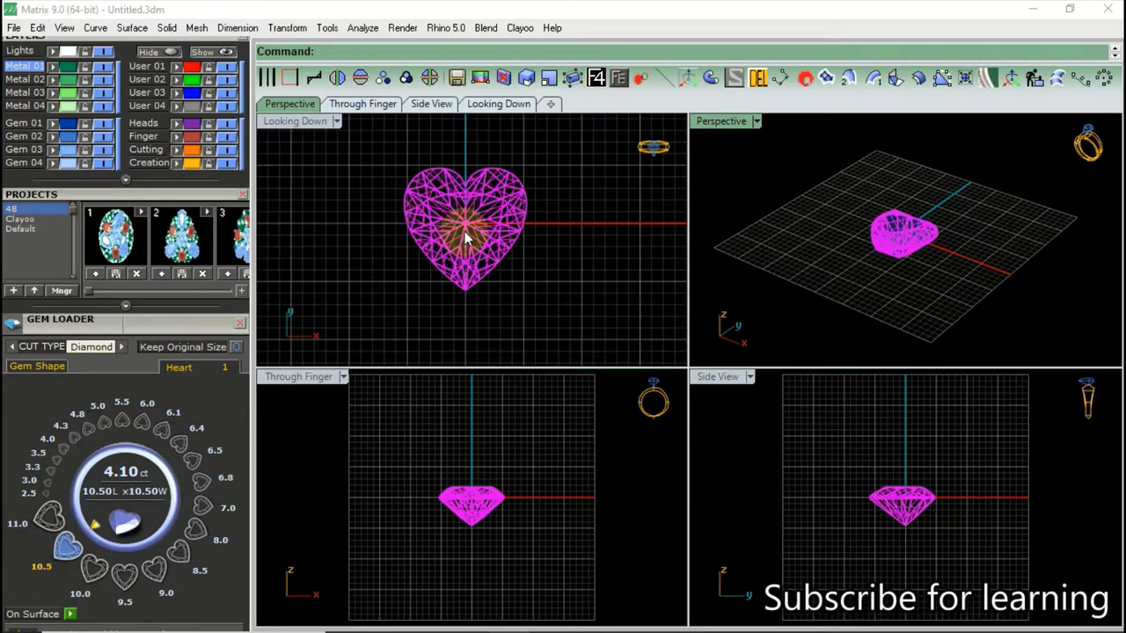
Trace the heart gem's outline with Gem Profile and maximize the Perspective view.
click(469, 239)
key(F6)
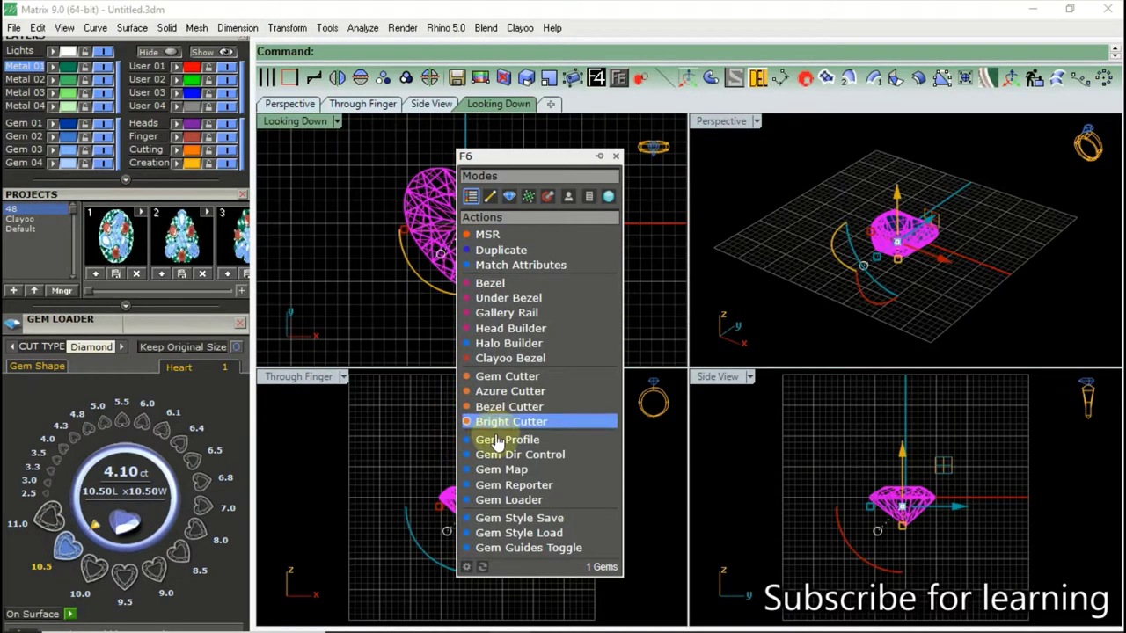
click(498, 442)
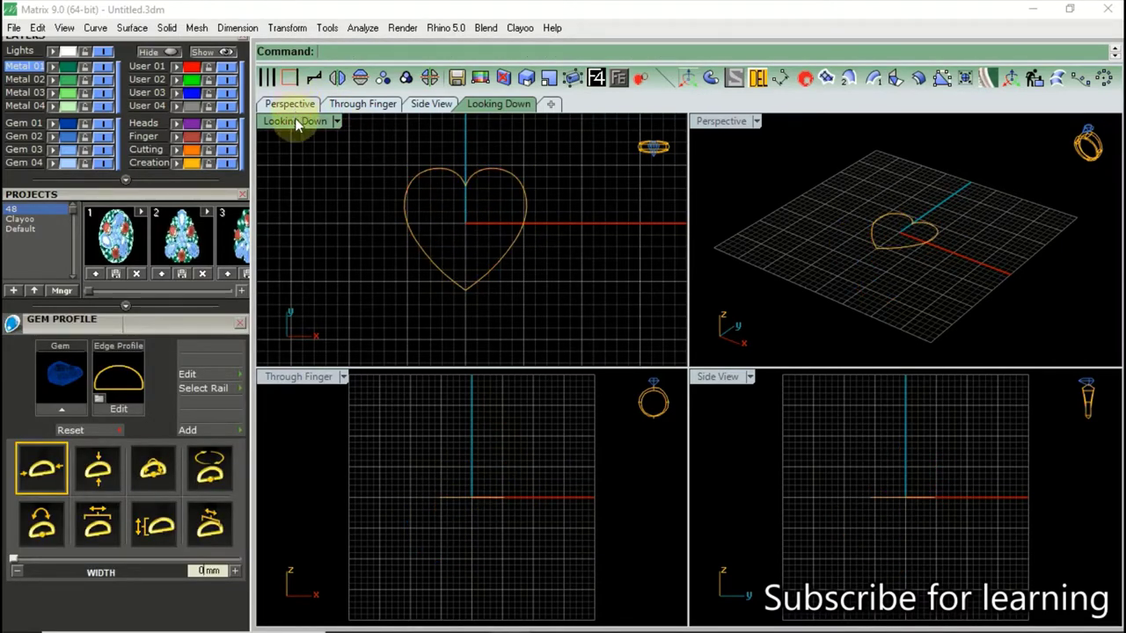
double_click(704, 120)
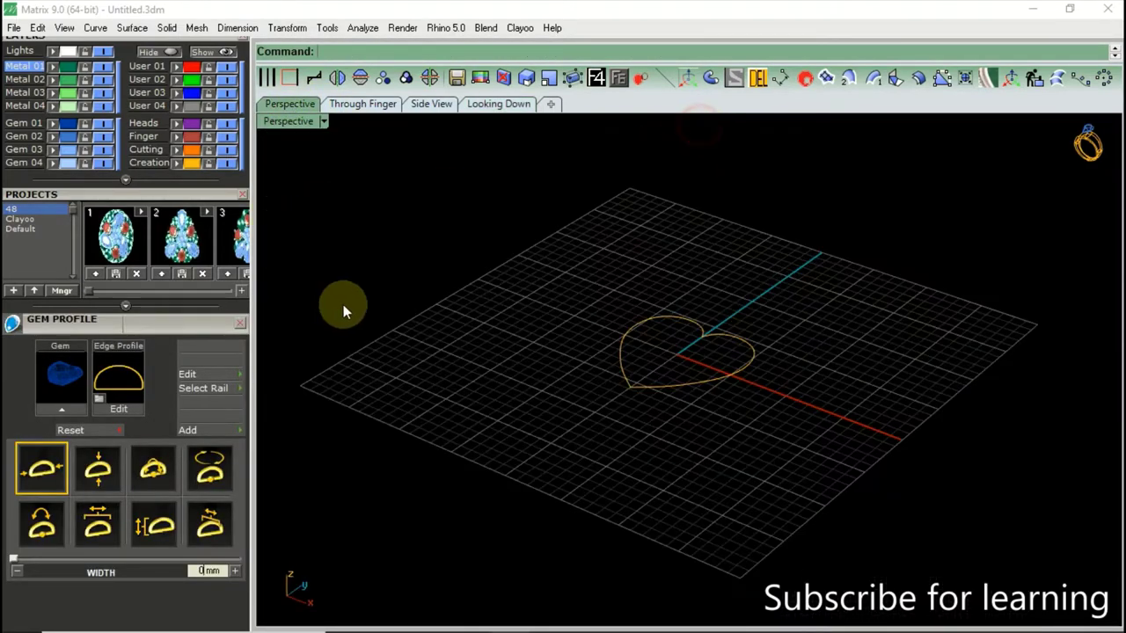
scroll(766, 255, up, 5)
scroll(748, 272, up, 2)
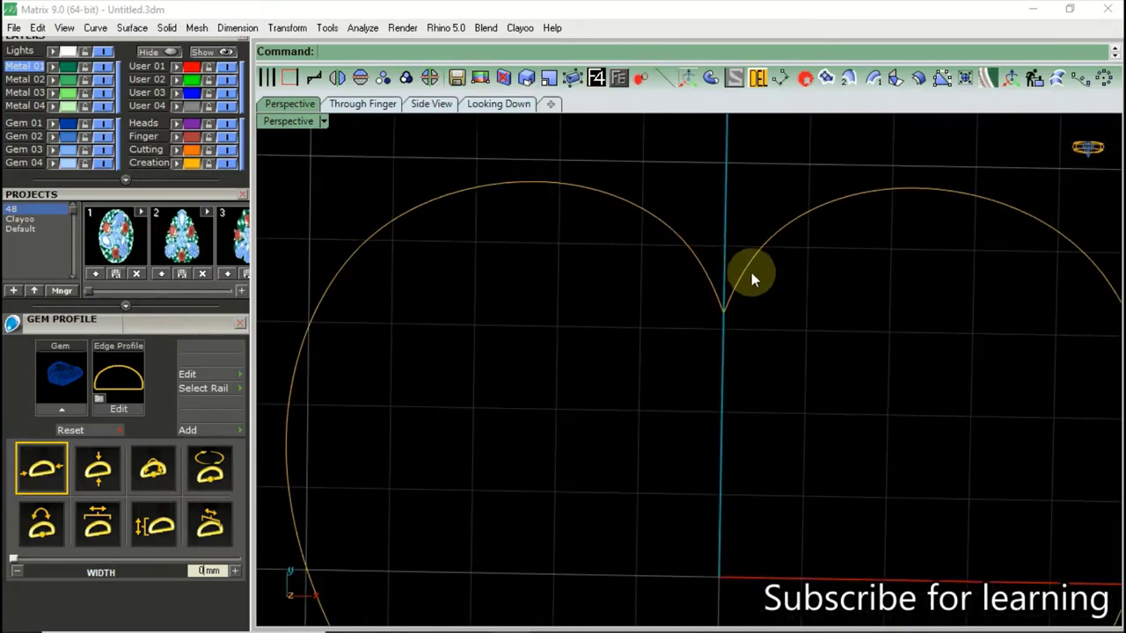
Draw a line across the heart's top notch, trim the arcs below it, and delete the line.
mouse_move(126, 192)
mouse_down()
mouse_move(122, 537)
mouse_move(95, 547)
mouse_up()
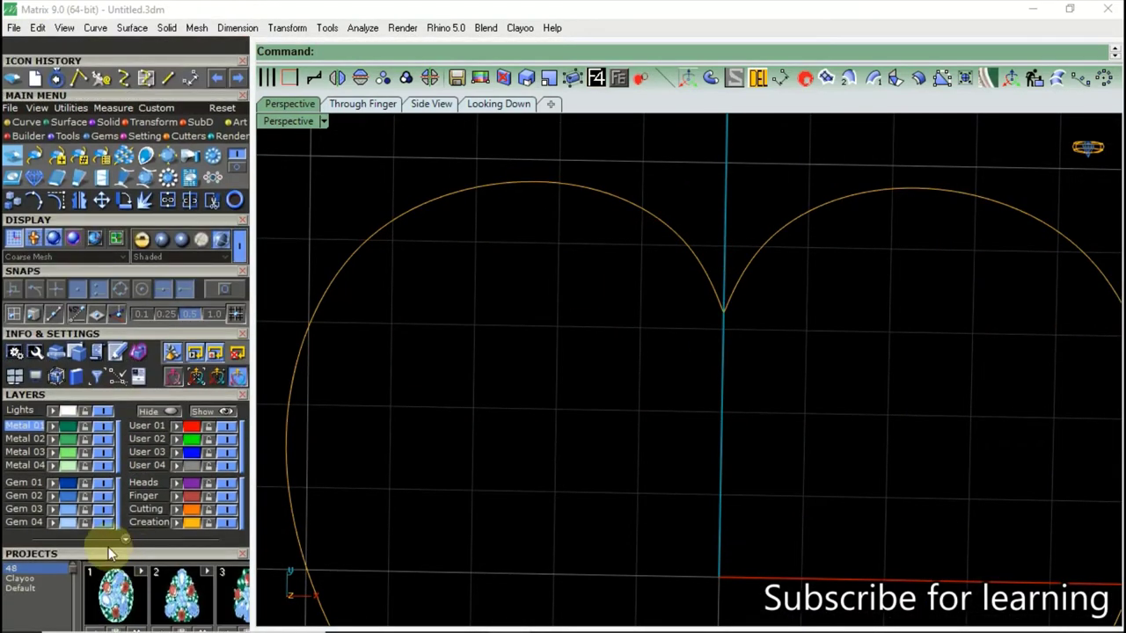
click(27, 122)
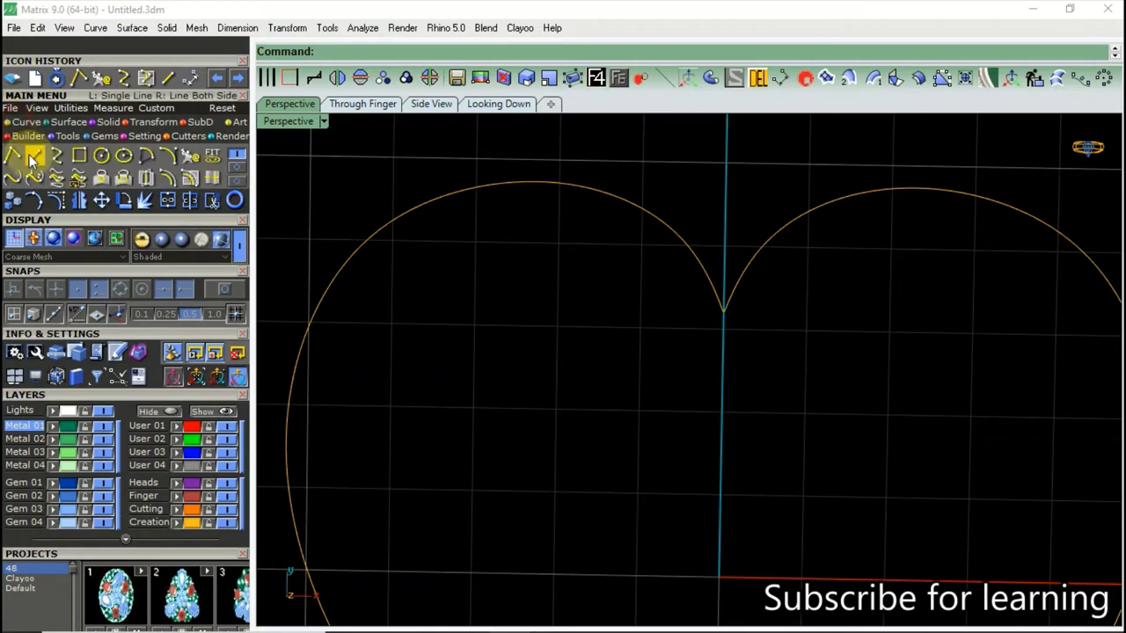
click(852, 272)
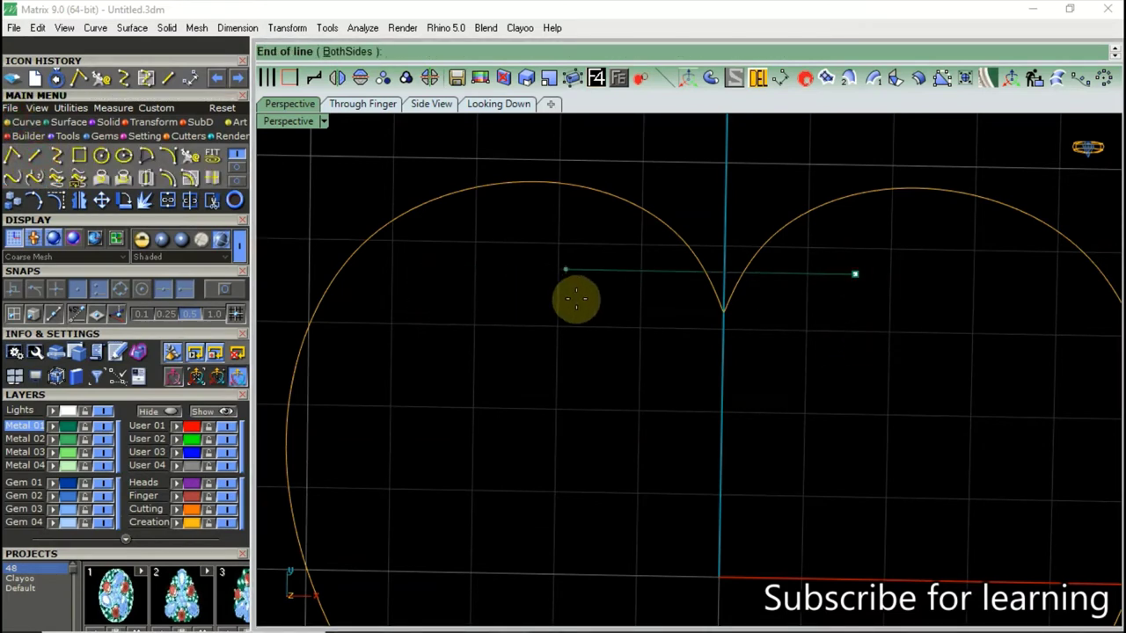
drag(618, 255, 580, 334)
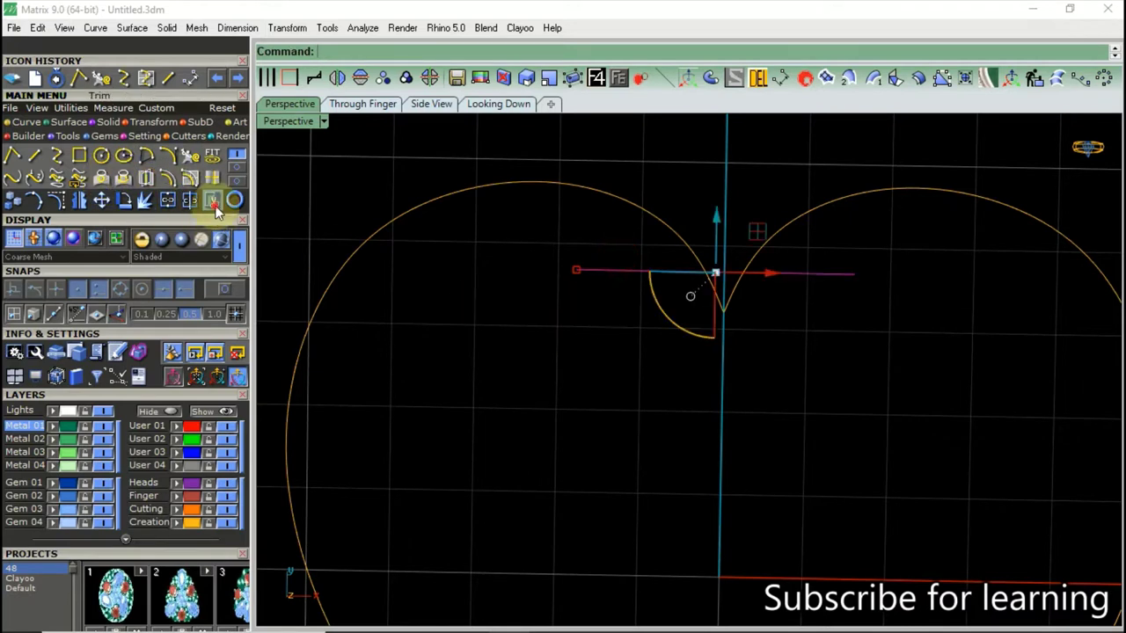
click(737, 289)
click(719, 300)
key(Return)
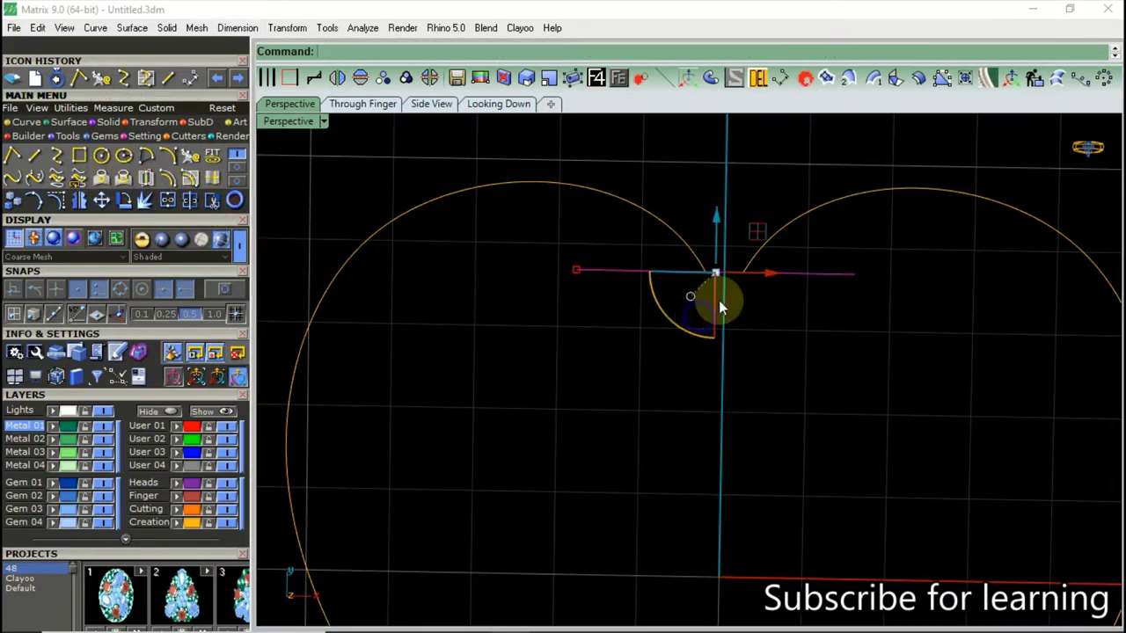
key(Delete)
Blend the two trimmed arc ends into a smooth rounded dip.
click(11, 178)
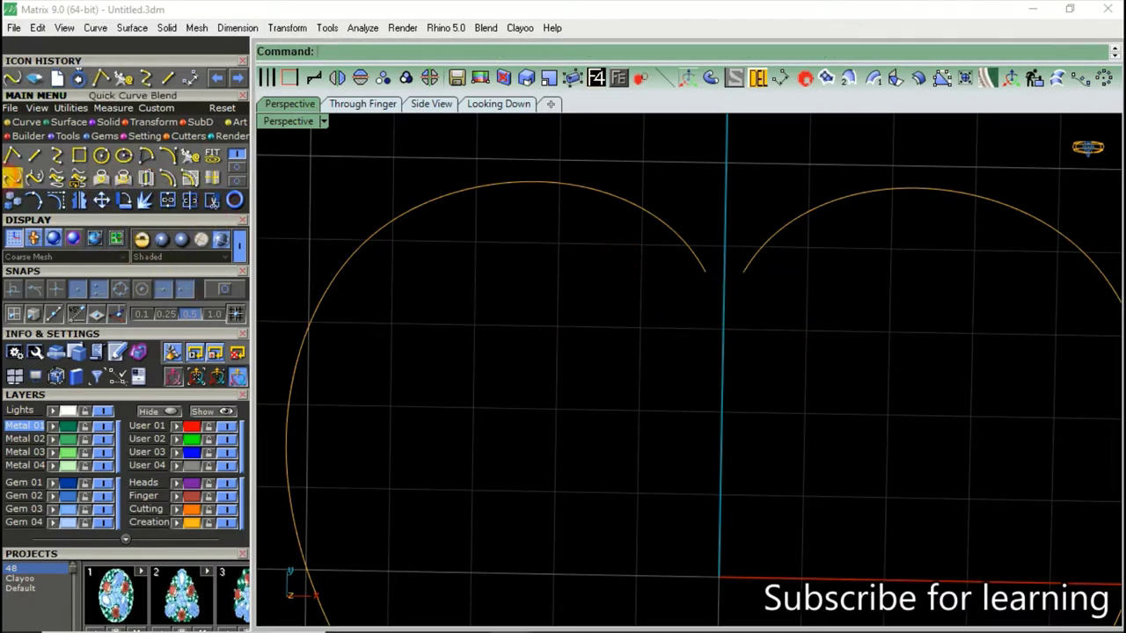
click(752, 269)
click(709, 264)
scroll(732, 296, down, 2)
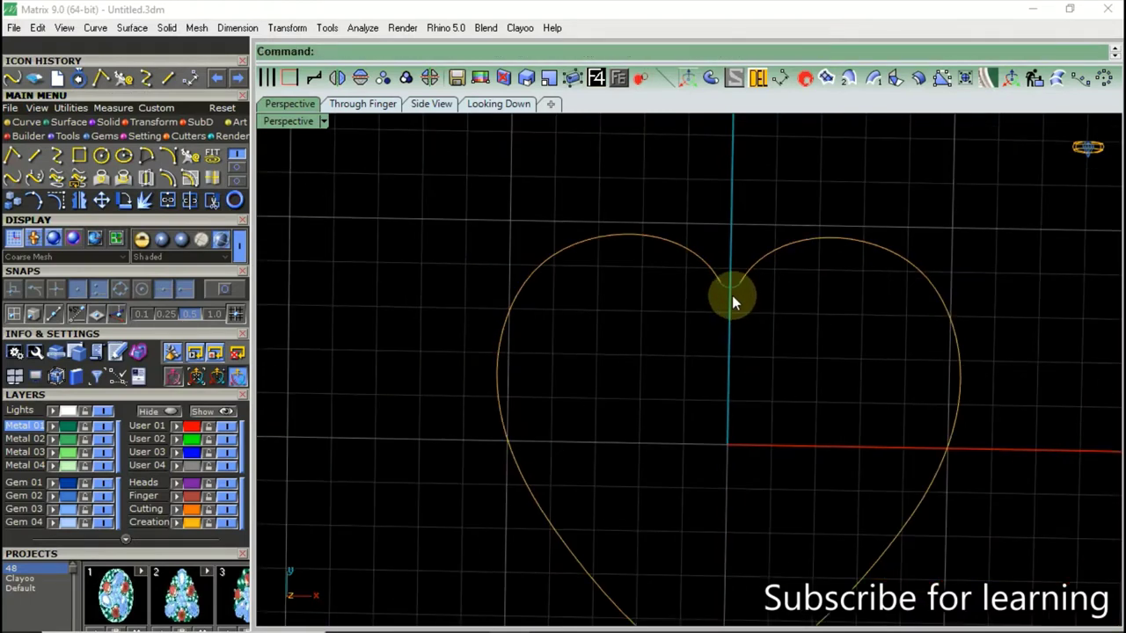
scroll(732, 296, down, 1)
scroll(731, 290, up, 2)
Split the heart outline at the top dip midpoint and the bottom tip.
scroll(737, 283, up, 2)
click(737, 283)
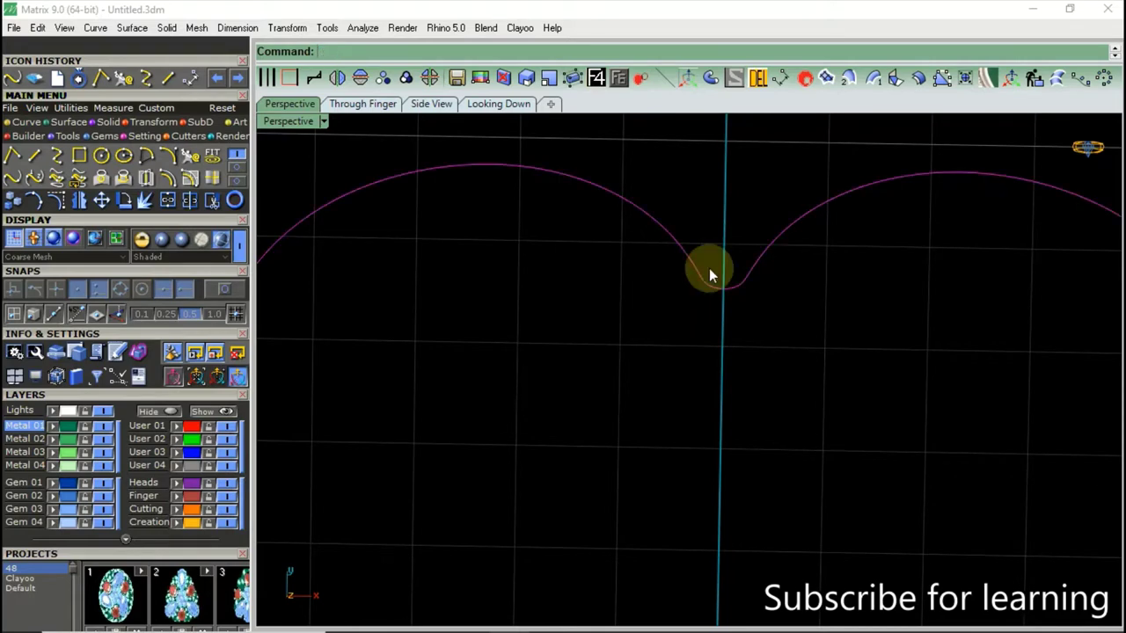
scroll(651, 282, down, 3)
scroll(589, 292, down, 2)
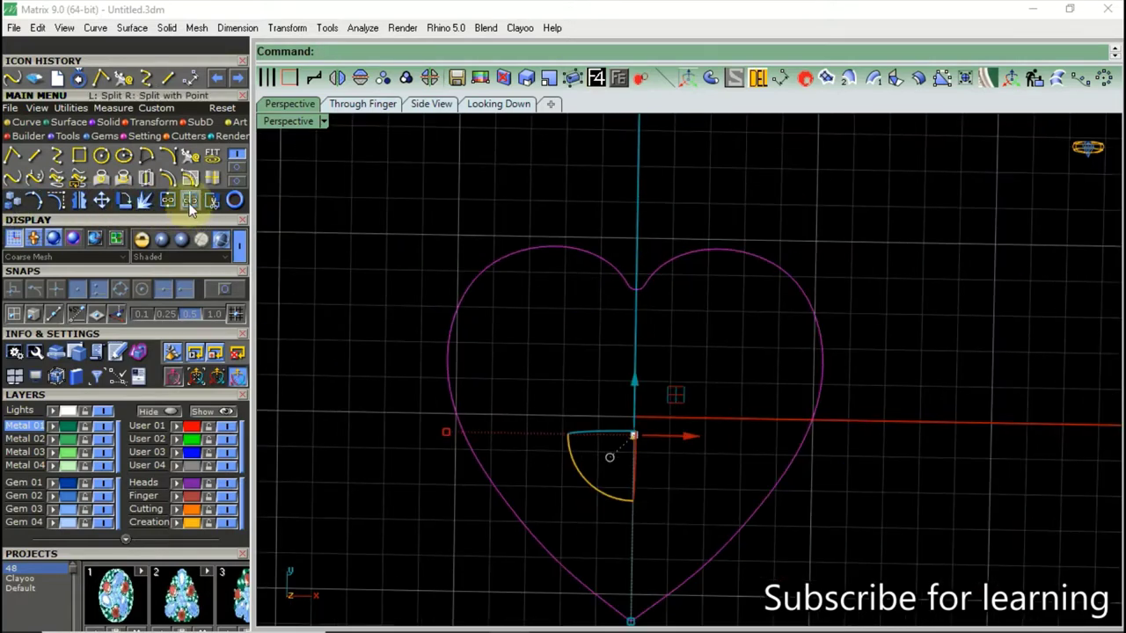
click(190, 207)
click(396, 53)
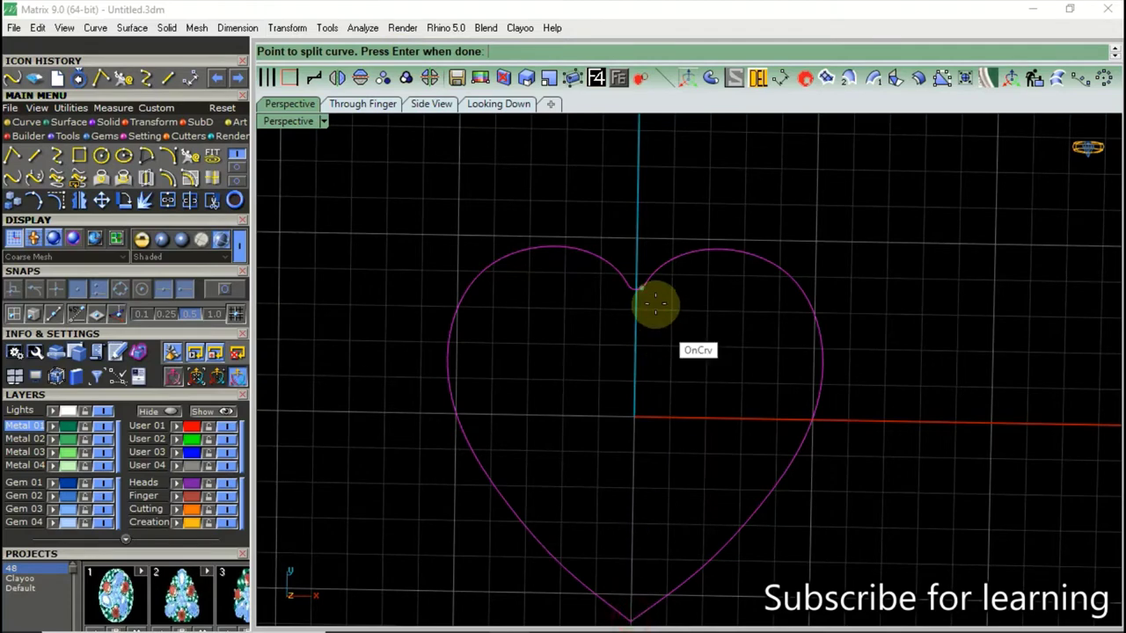
scroll(630, 279, up, 2)
click(622, 278)
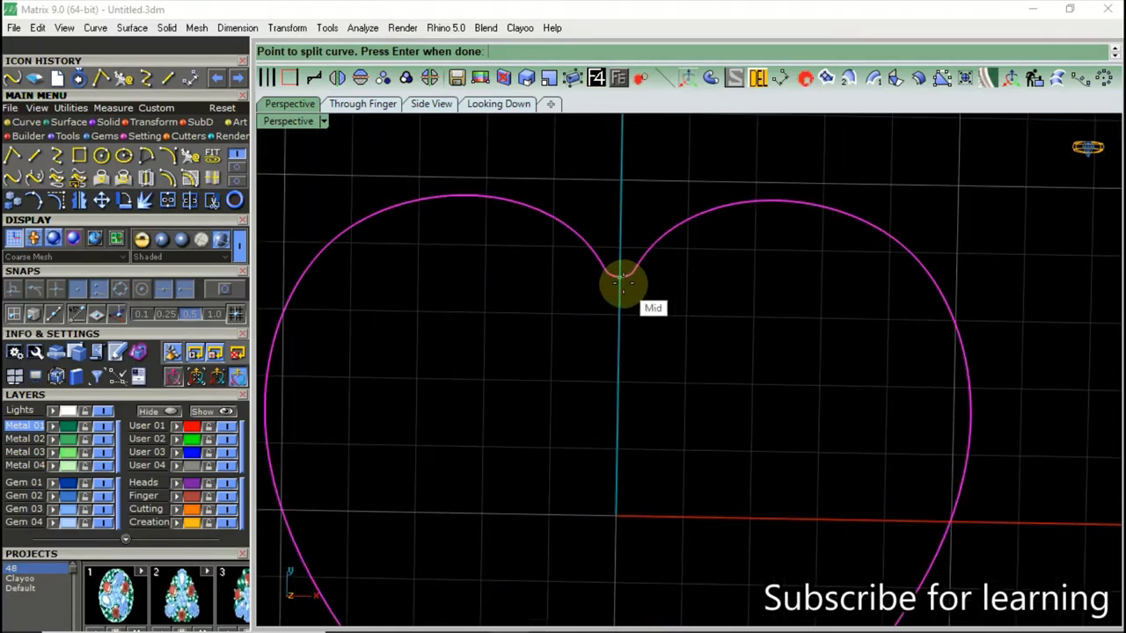
click(622, 283)
key(Return)
Delete the left half of the heart and select the remaining right half.
click(602, 264)
key(Delete)
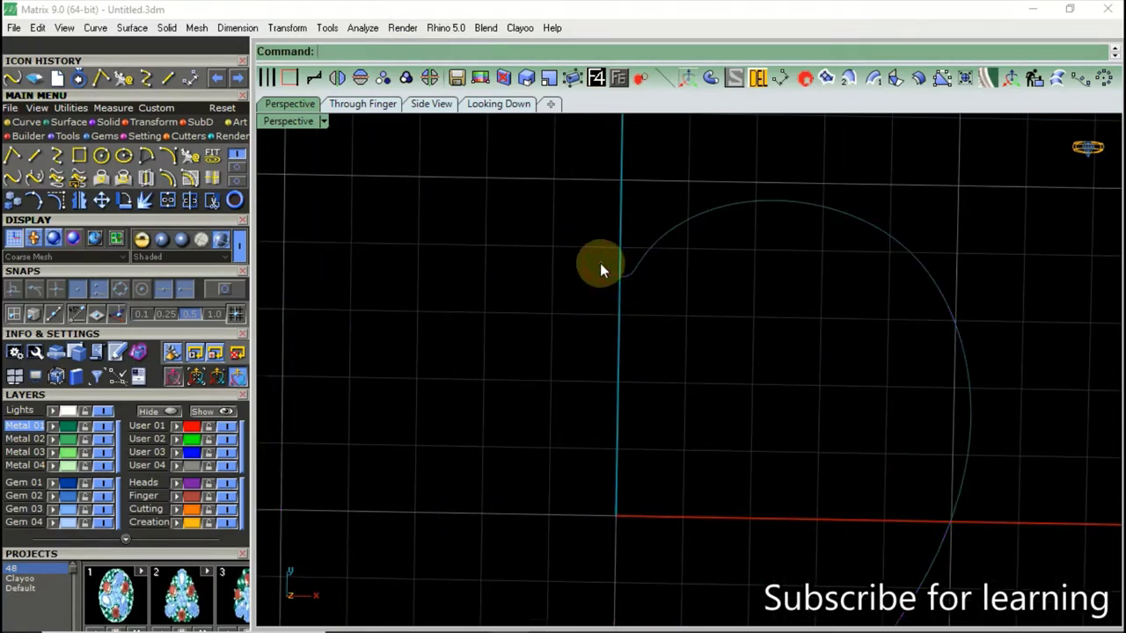
scroll(600, 263, up, 2)
scroll(619, 278, up, 2)
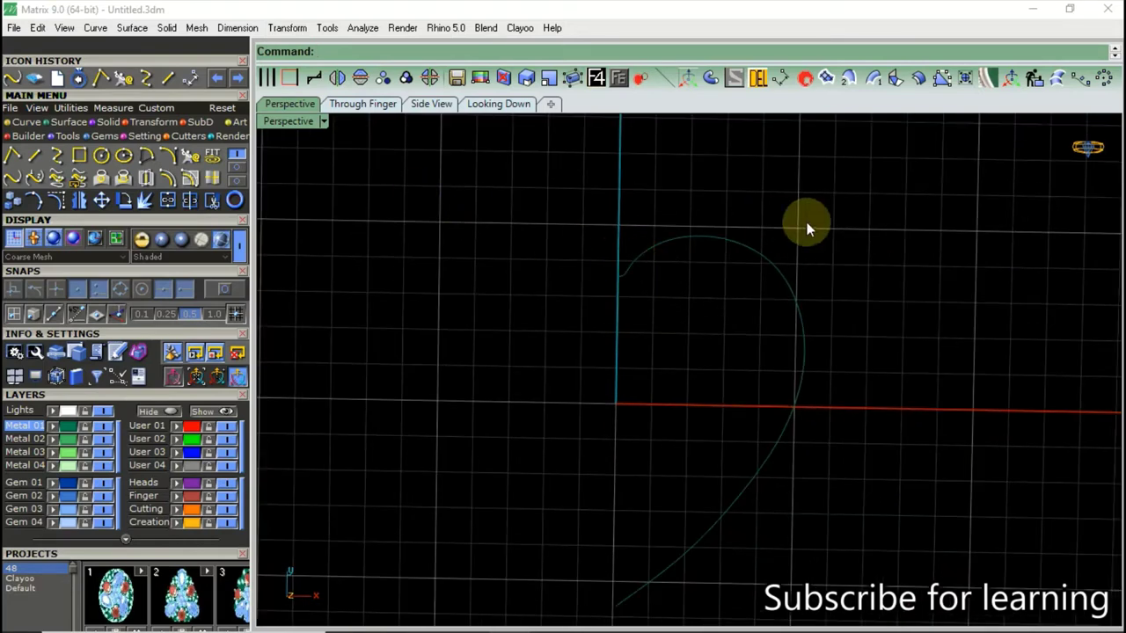
click(729, 240)
Offset the half-heart curve 1.5 to the inside and select the new inner curve.
click(169, 179)
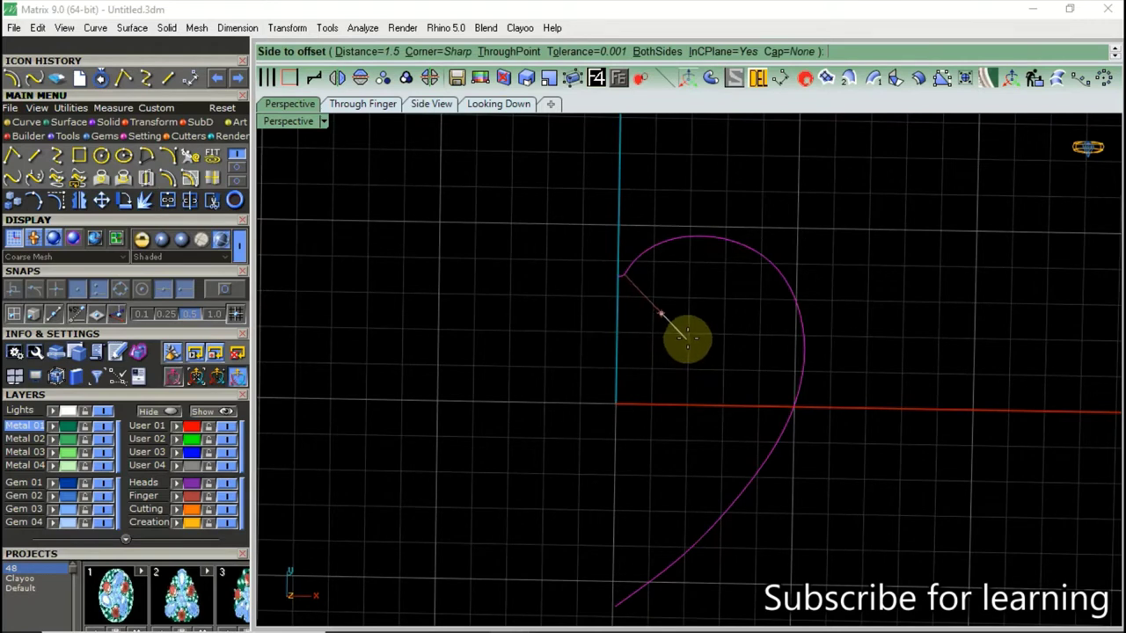
click(695, 301)
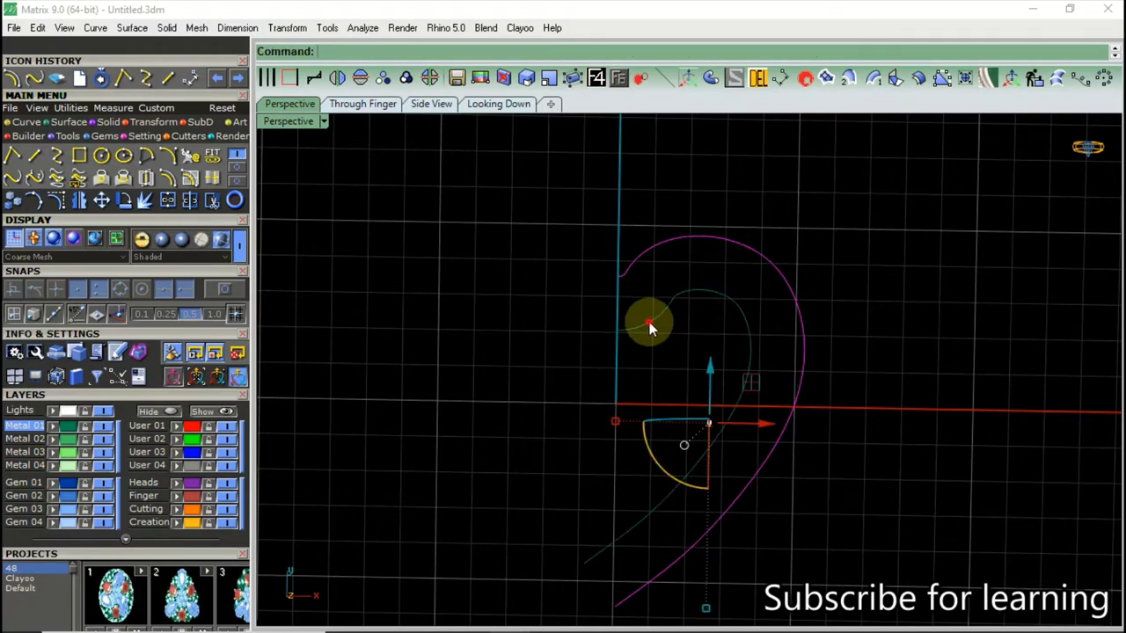
click(649, 322)
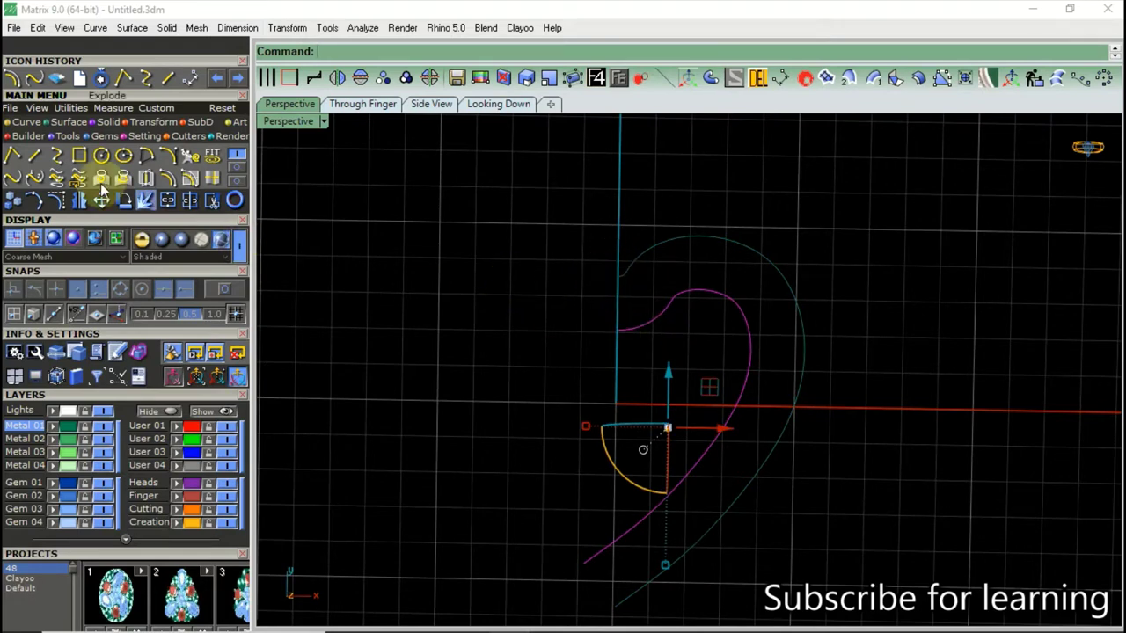
Show the inner curve's control points, delete the bunched ones on the bend, and pull one up-left.
click(55, 181)
scroll(678, 309, up, 3)
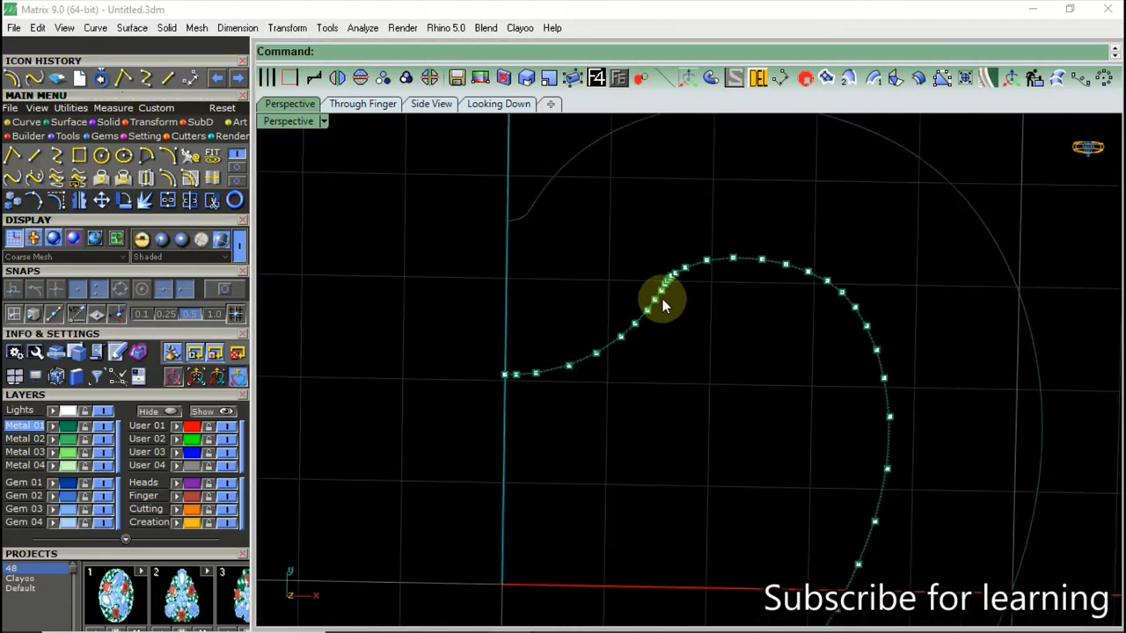
scroll(662, 299, up, 3)
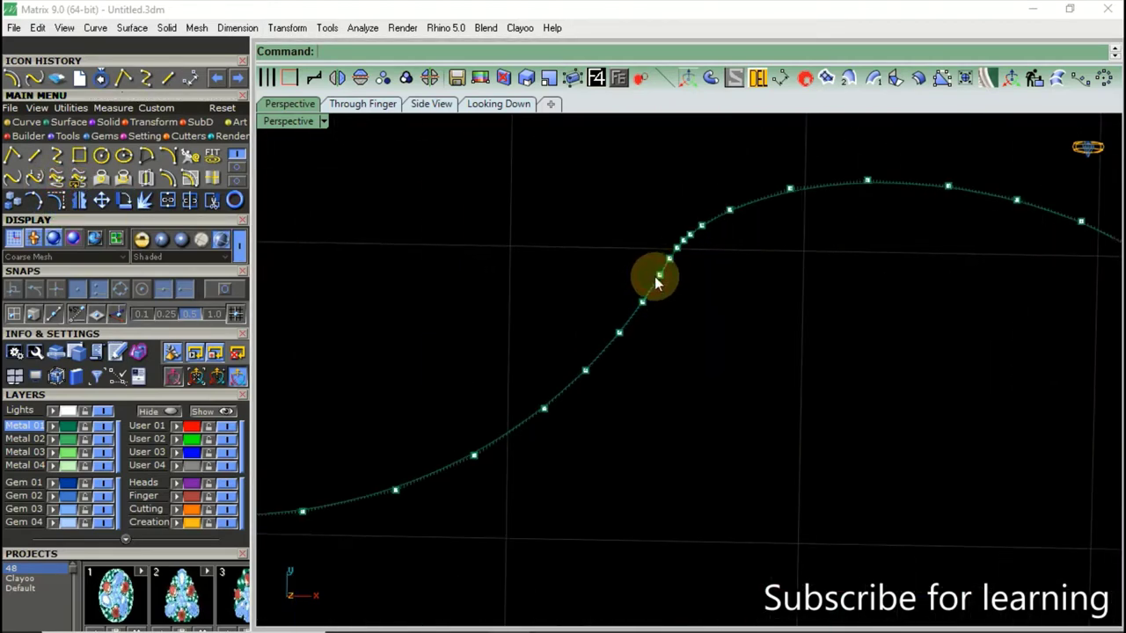
mouse_move(659, 276)
mouse_down()
mouse_move(678, 236)
mouse_move(666, 269)
mouse_up()
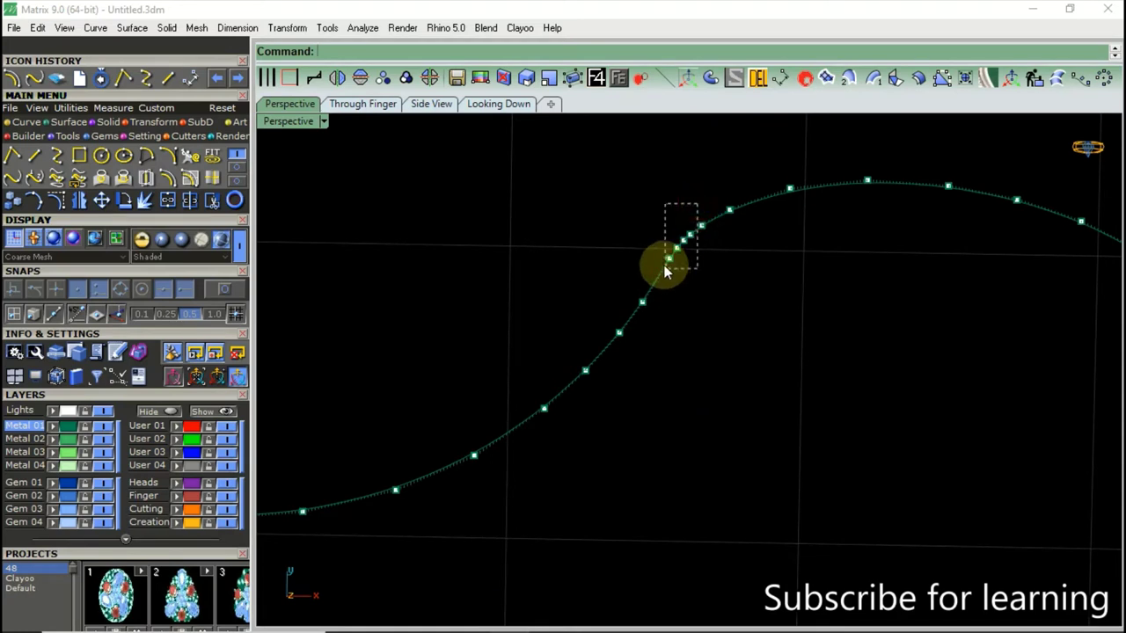
click(637, 312)
key(Delete)
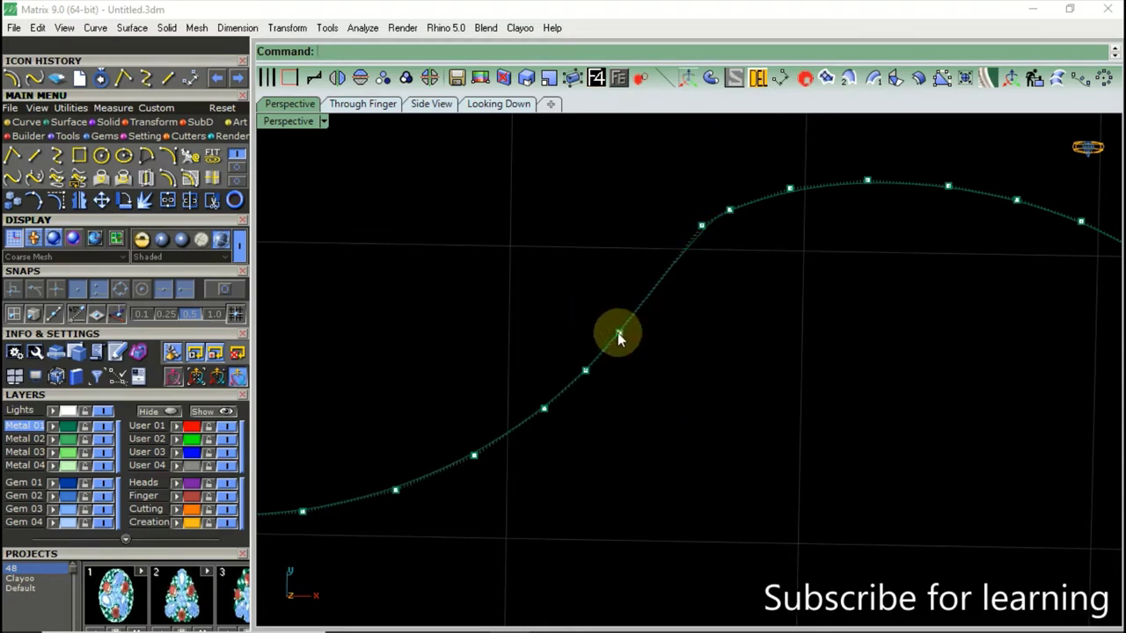
drag(632, 296, 592, 209)
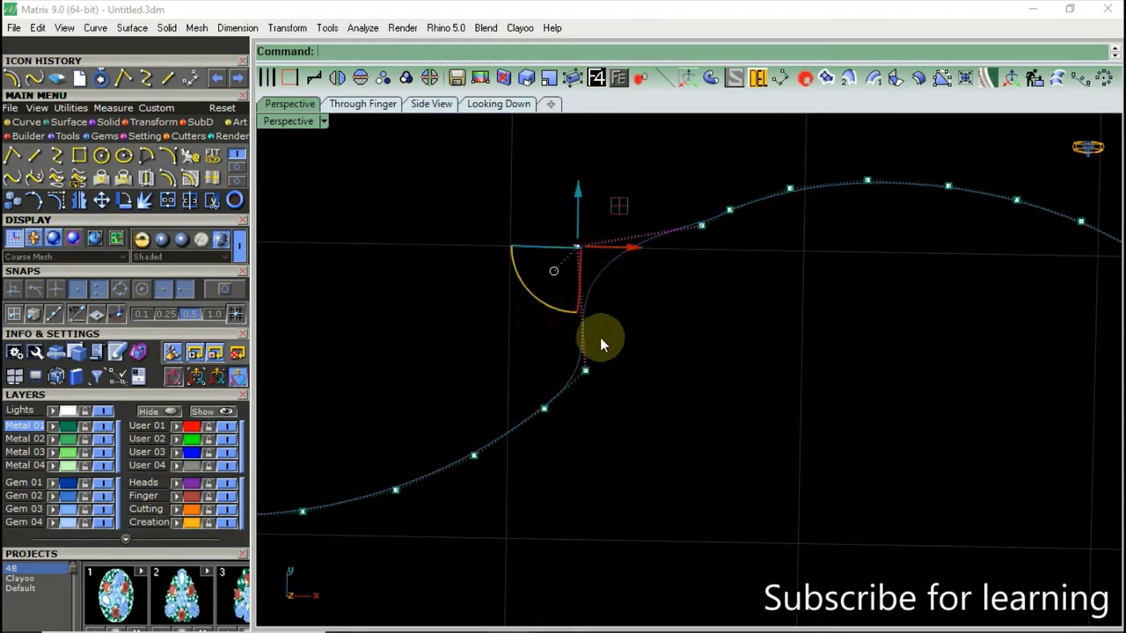
click(586, 371)
key(Delete)
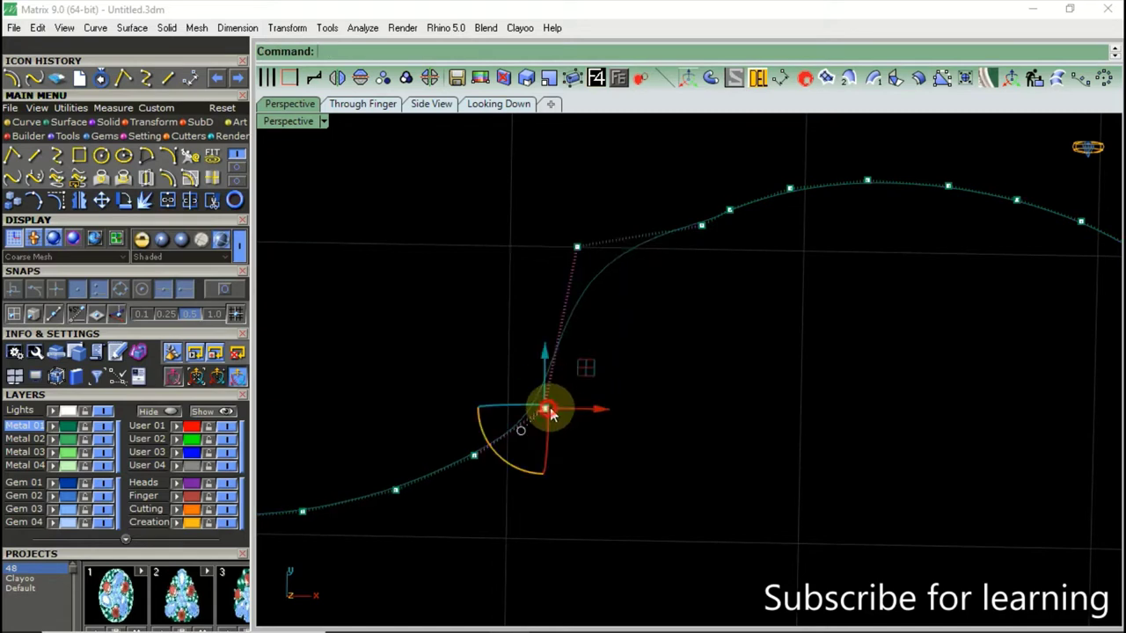
Delete one more surplus control point, check the curve's start, and hide the control points.
scroll(580, 334, down, 3)
scroll(548, 365, down, 2)
scroll(547, 367, down, 1)
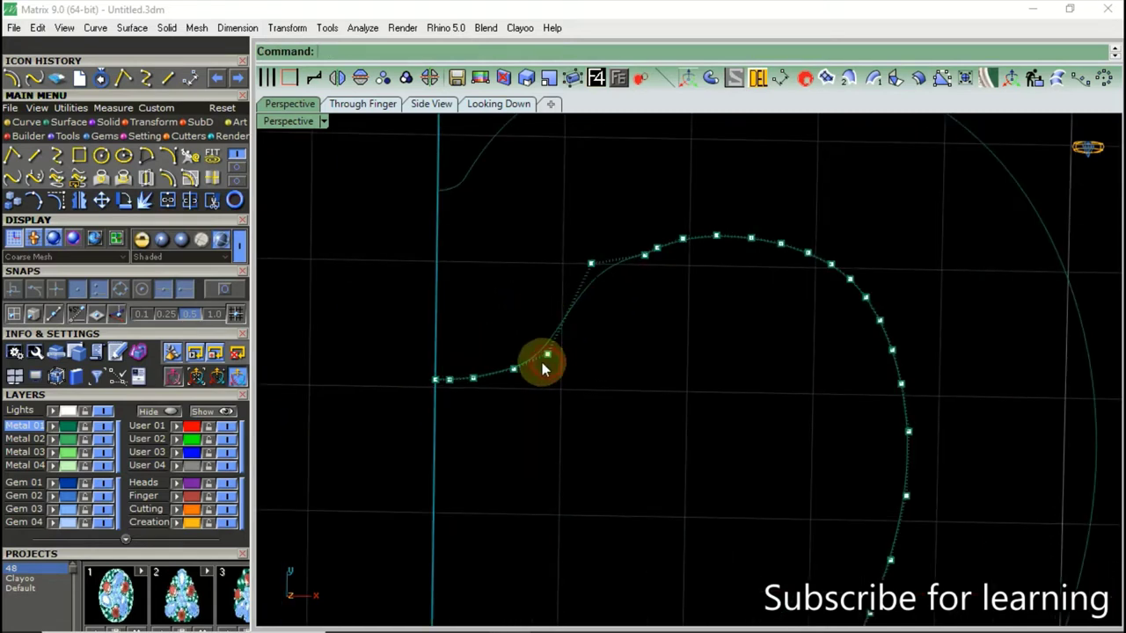
click(550, 356)
key(Delete)
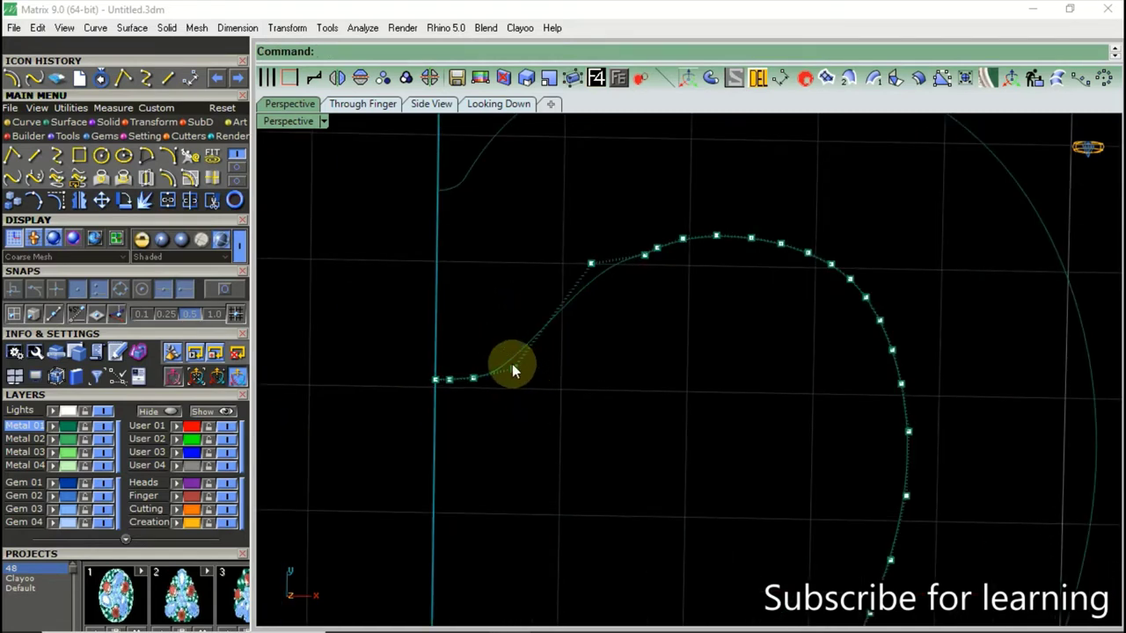
scroll(528, 350, down, 2)
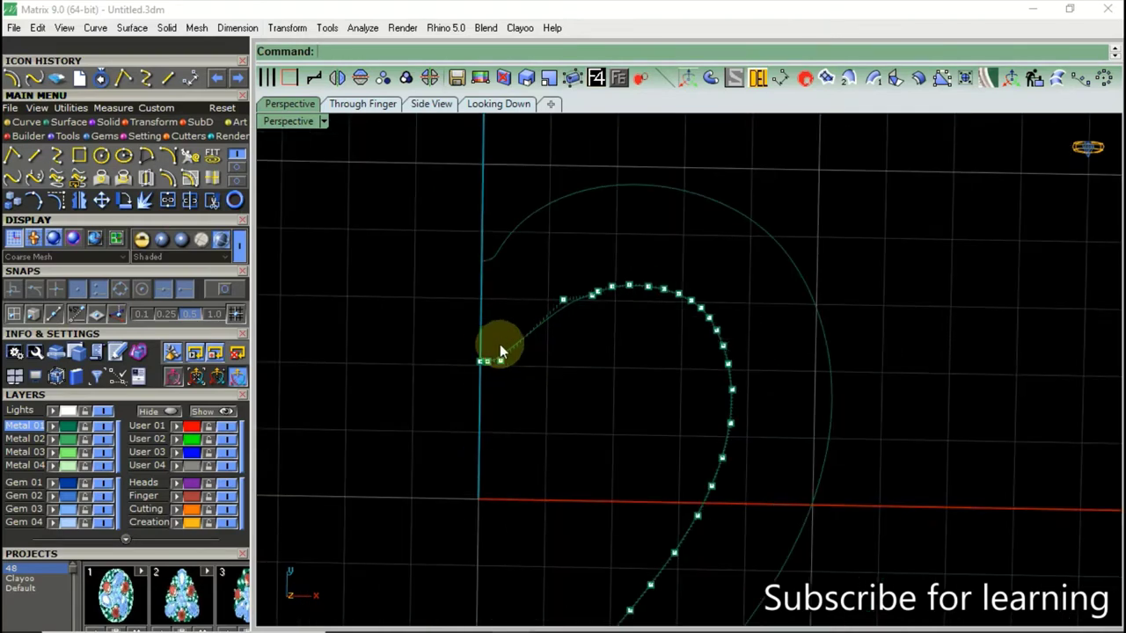
right_drag(481, 330, 495, 395)
scroll(507, 446, up, 5)
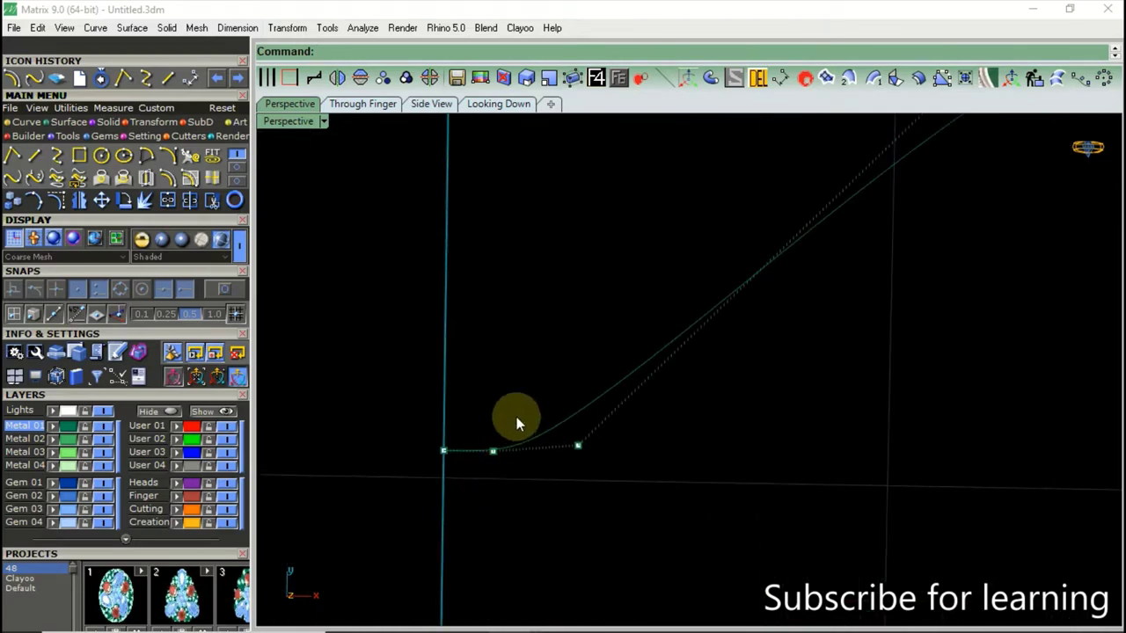
key(Escape)
scroll(523, 382, down, 4)
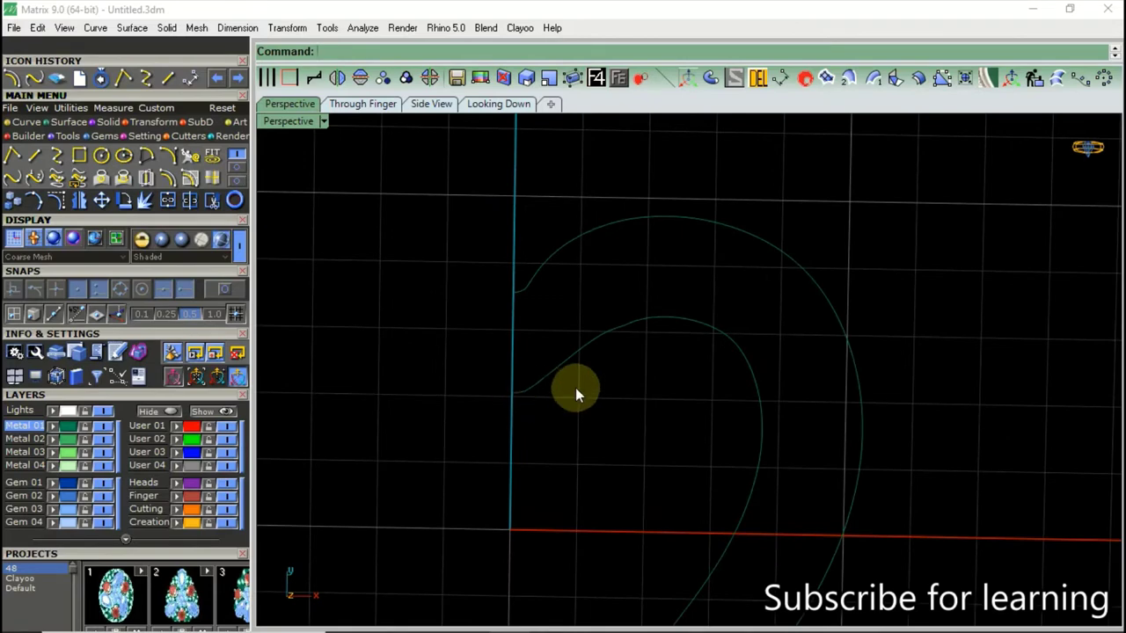
scroll(540, 354, down, 3)
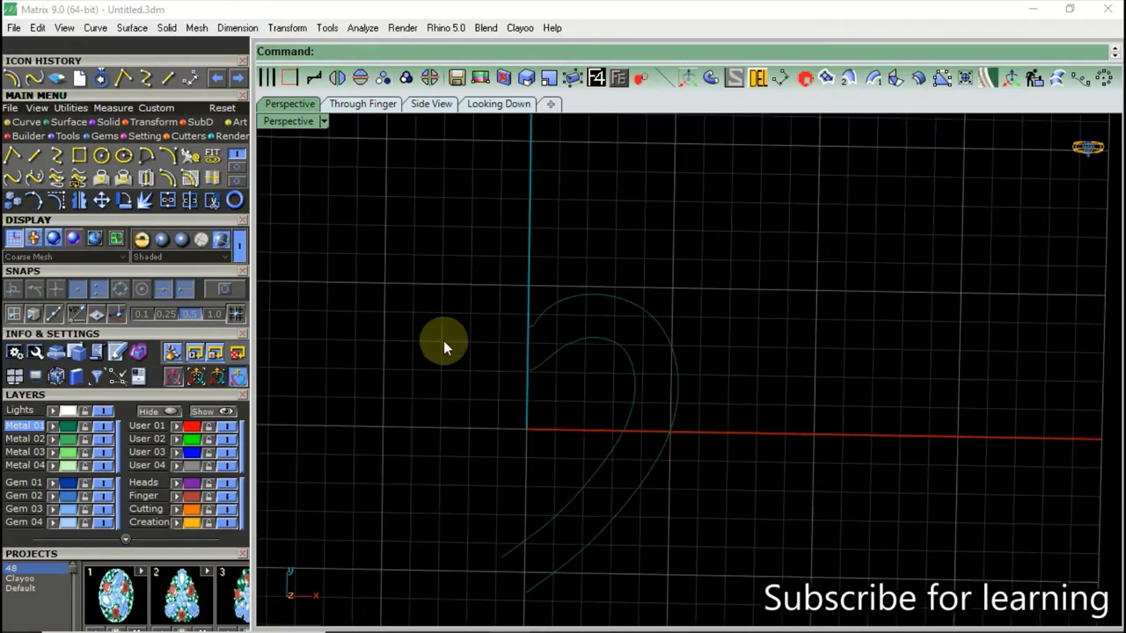
scroll(479, 334, down, 1)
scroll(528, 457, up, 3)
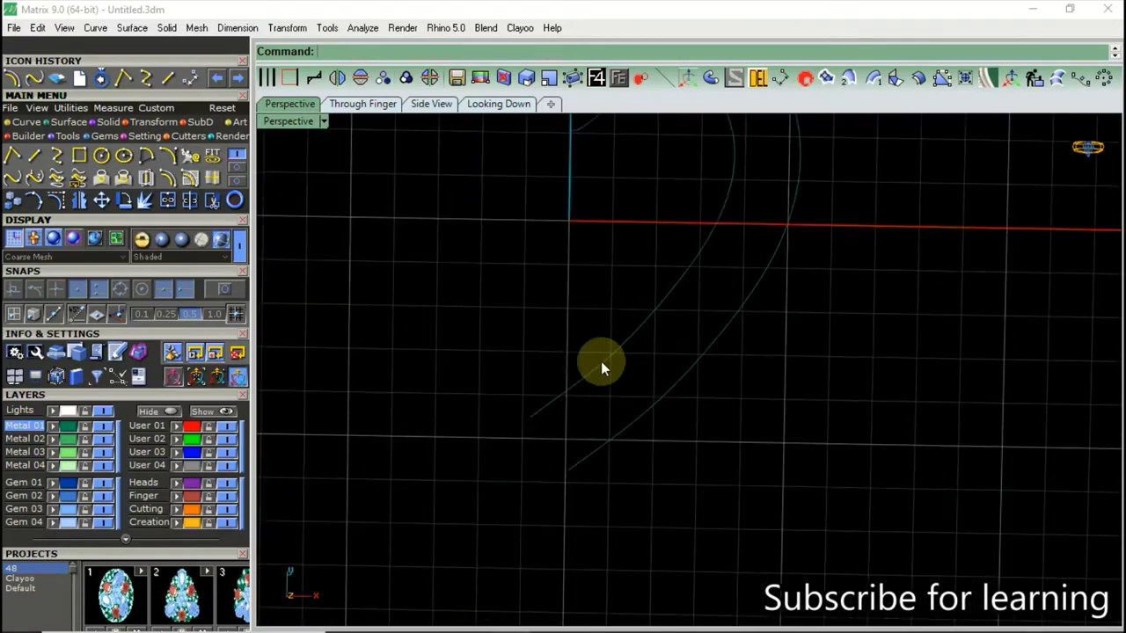
scroll(668, 132, down, 1)
Select both half-heart curves and turn on a curve's control points.
click(686, 132)
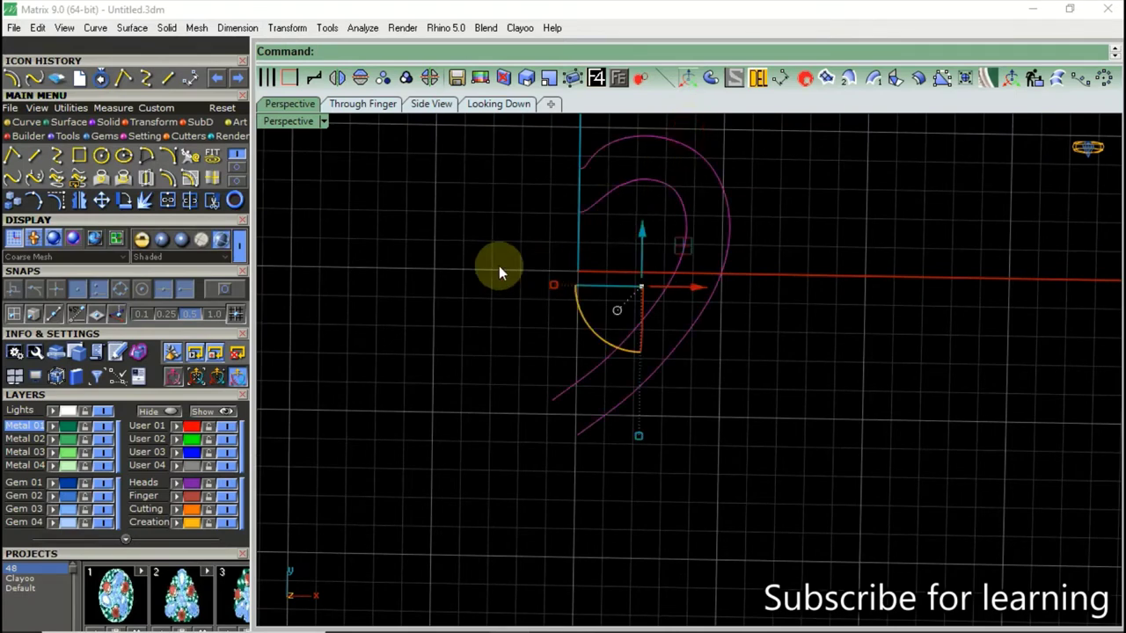
click(497, 300)
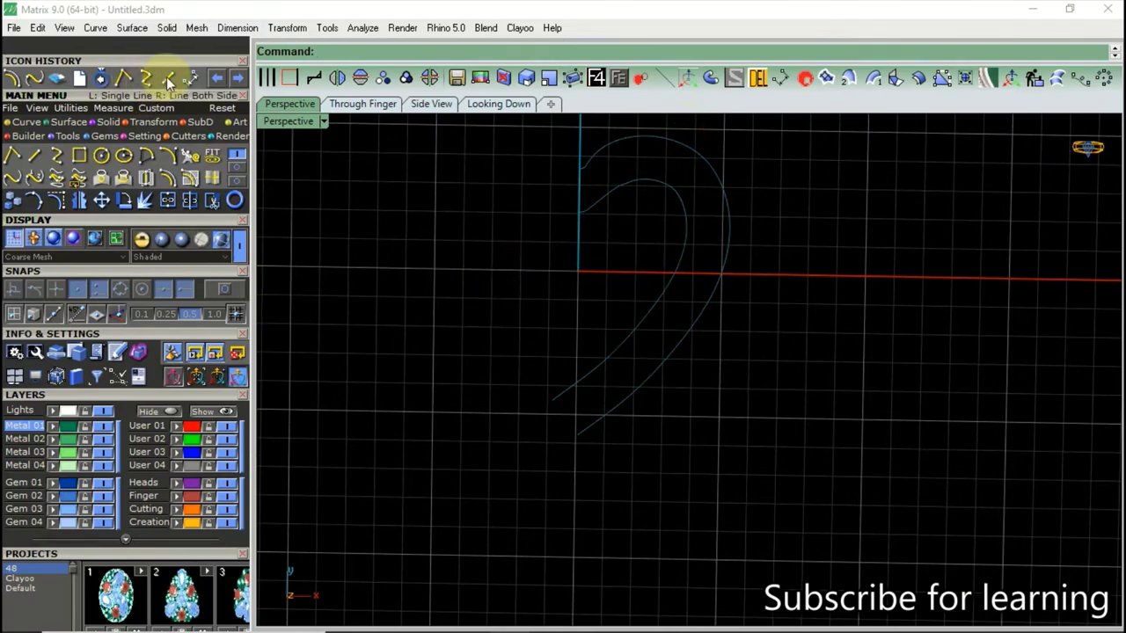
scroll(596, 439, up, 3)
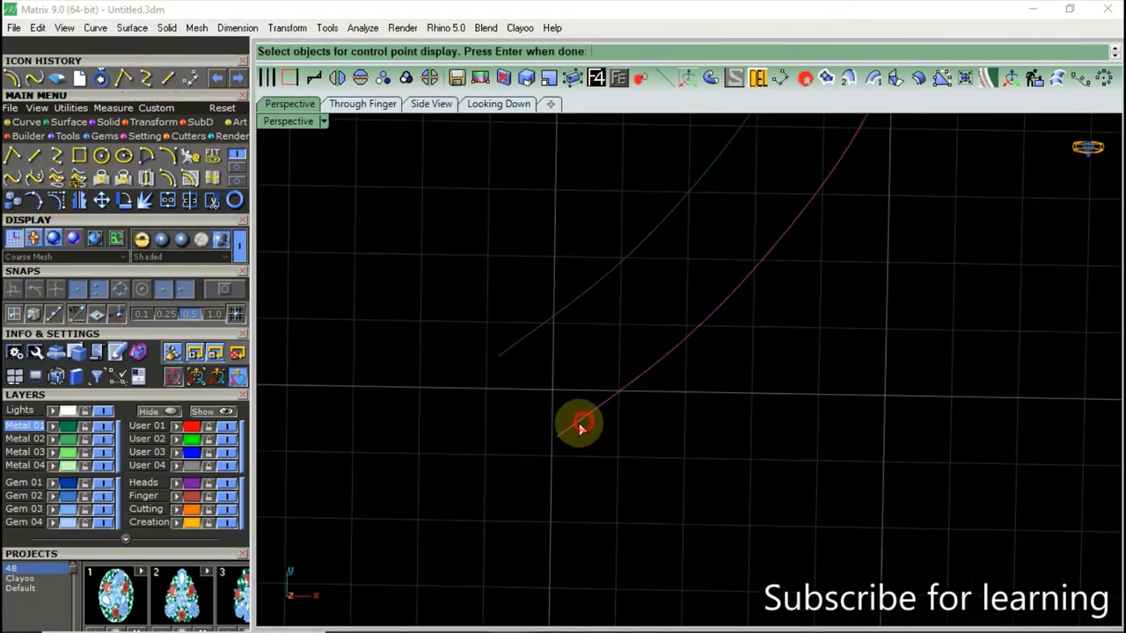
scroll(581, 427, up, 2)
right_click(630, 412)
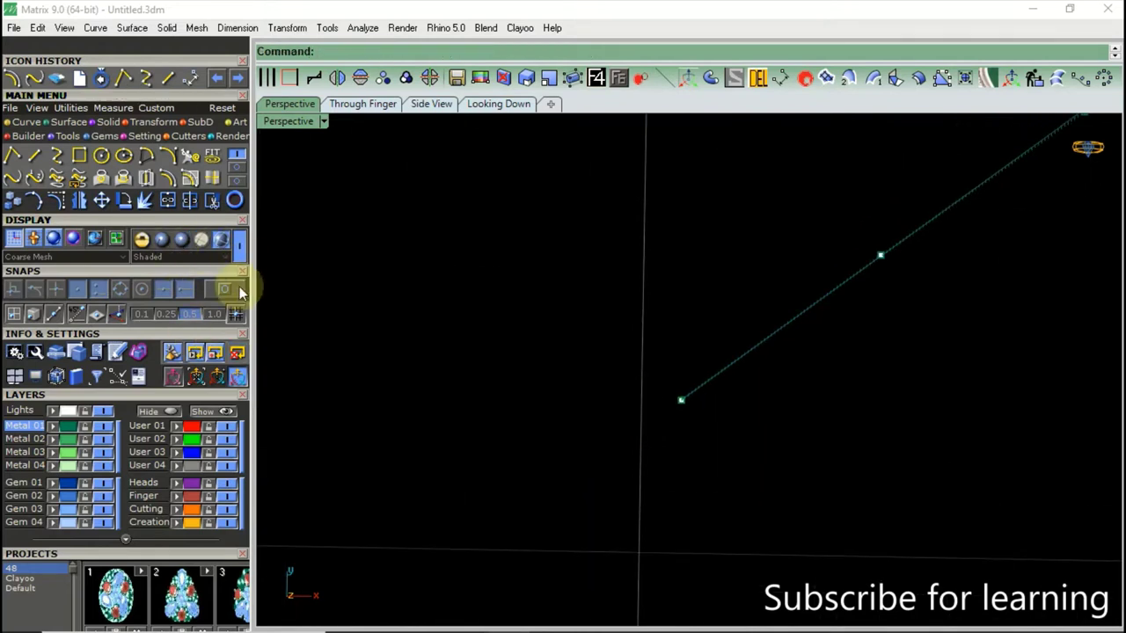
Drag the curve's bottom endpoint down onto the vertical centre line, undoing one misplaced move.
mouse_move(681, 399)
mouse_down()
mouse_move(634, 427)
mouse_move(627, 405)
mouse_up()
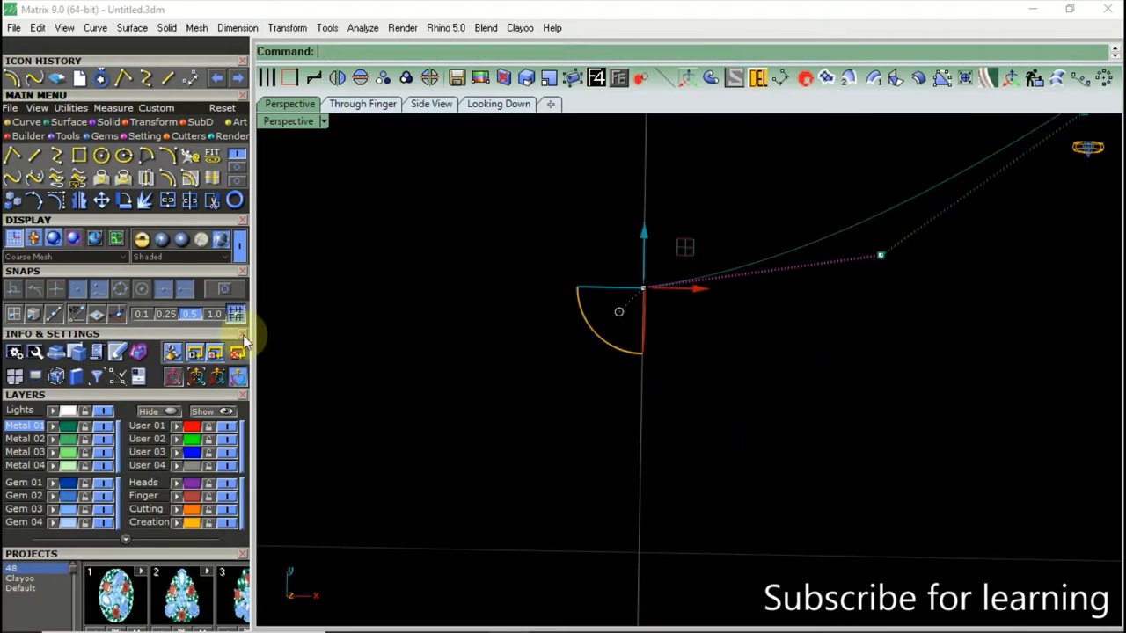
drag(643, 290, 624, 330)
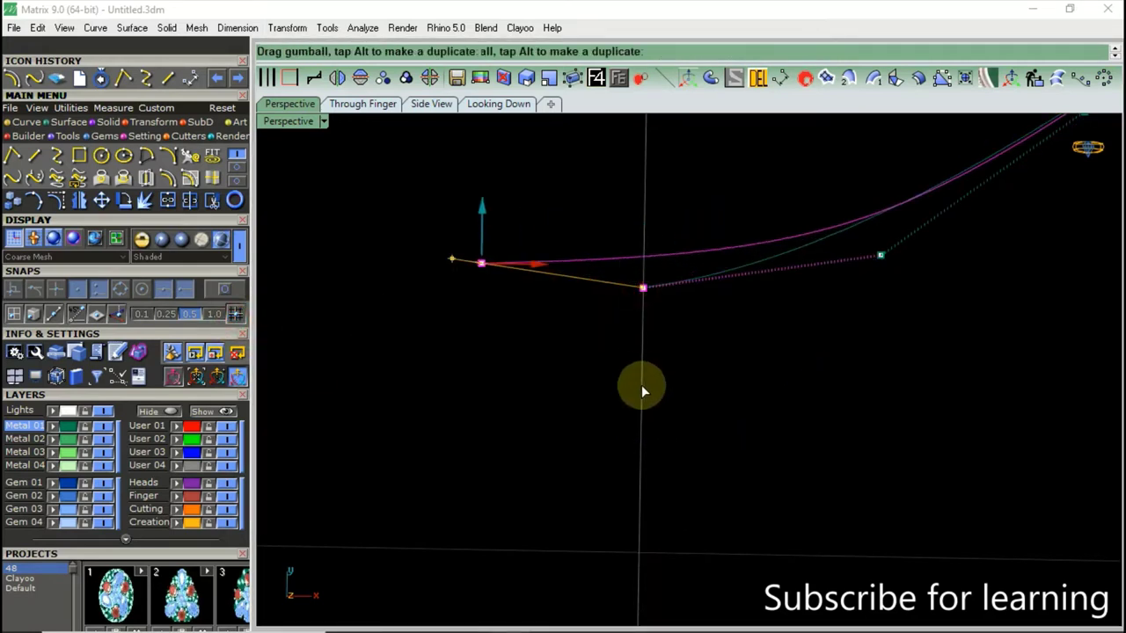
key(ctrl+z)
key(ctrl+z)
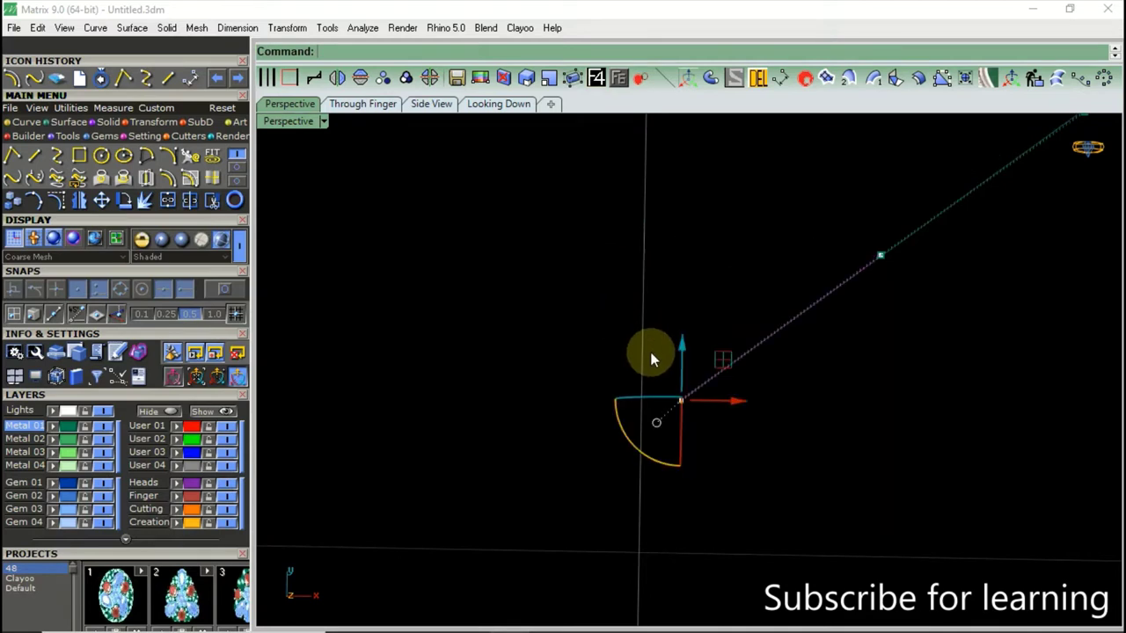
mouse_move(680, 398)
mouse_down()
mouse_move(610, 507)
mouse_move(555, 515)
mouse_up()
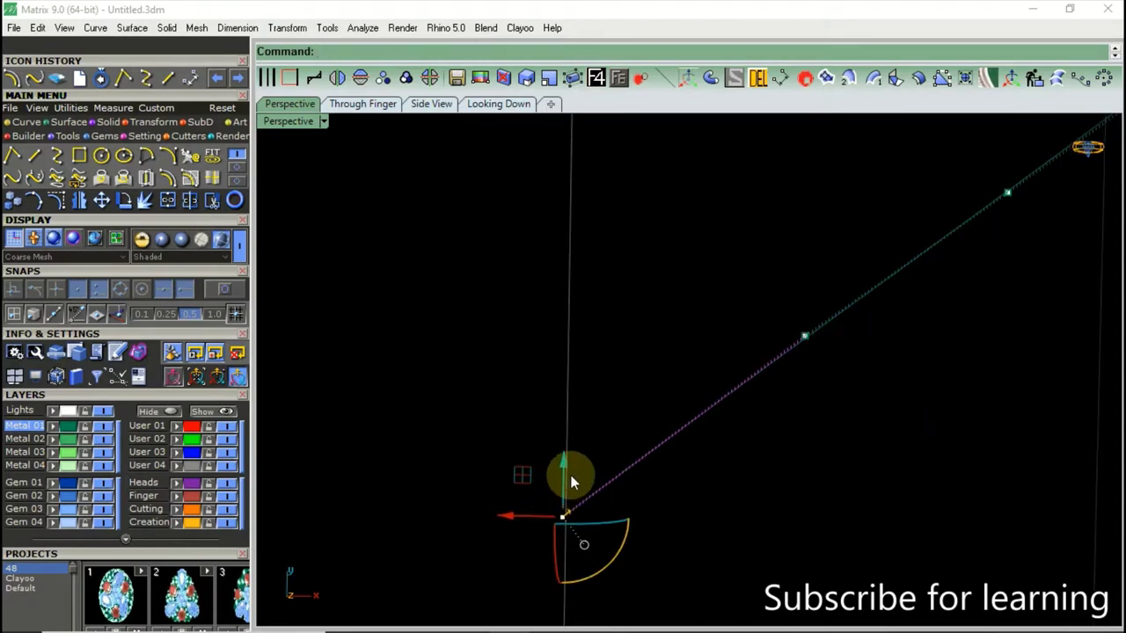
key(Escape)
right_drag(569, 497, 540, 443)
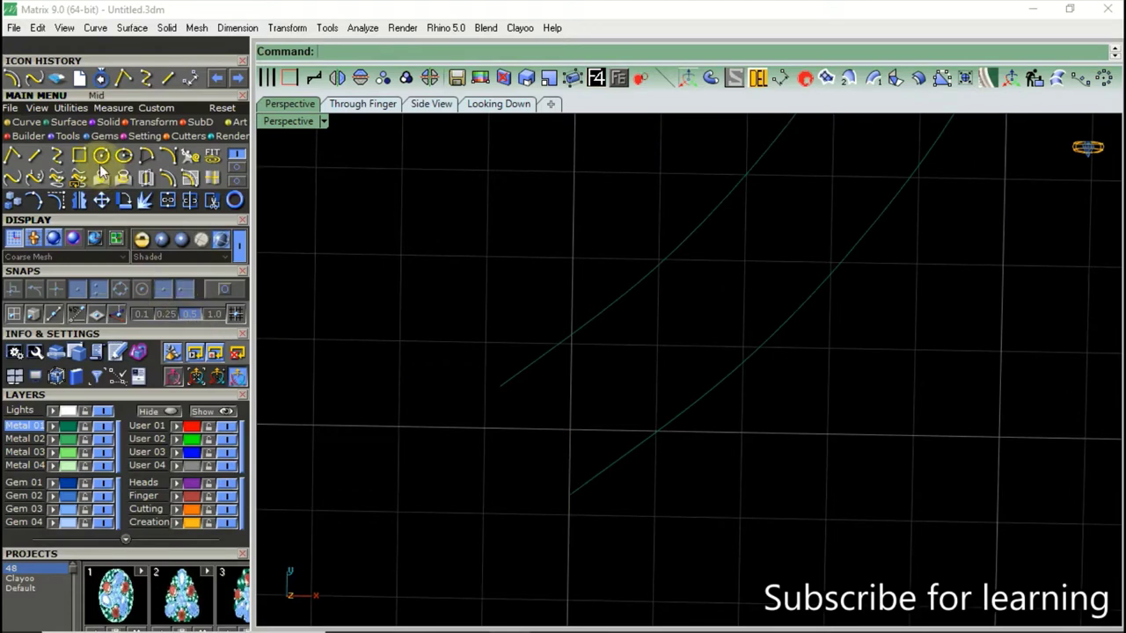
Draw a BothSides vertical line along the centre axis.
click(33, 156)
click(432, 146)
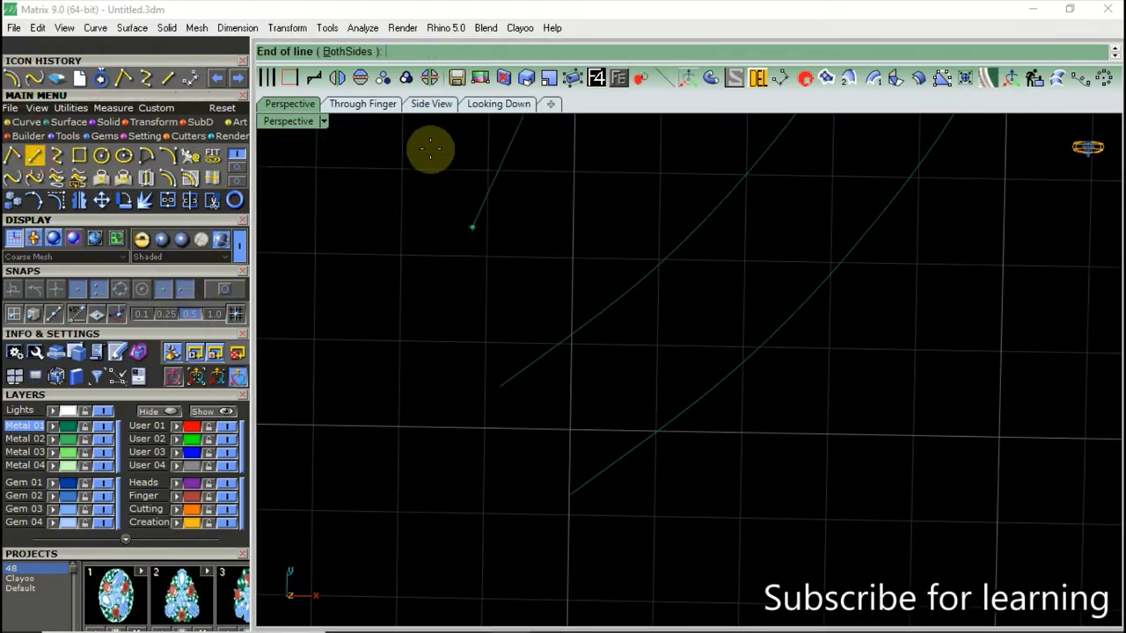
right_drag(432, 146, 580, 193)
scroll(580, 193, down, 5)
click(556, 445)
Trim the curve piece that extends past the vertical centre line.
click(570, 377)
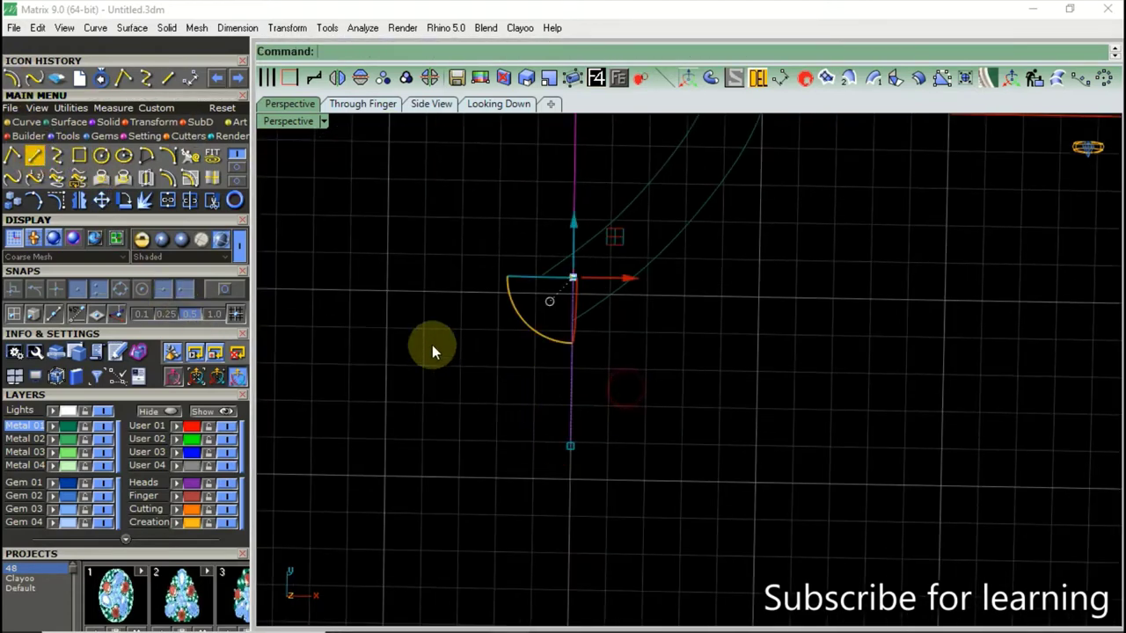
click(224, 202)
scroll(541, 322, up, 3)
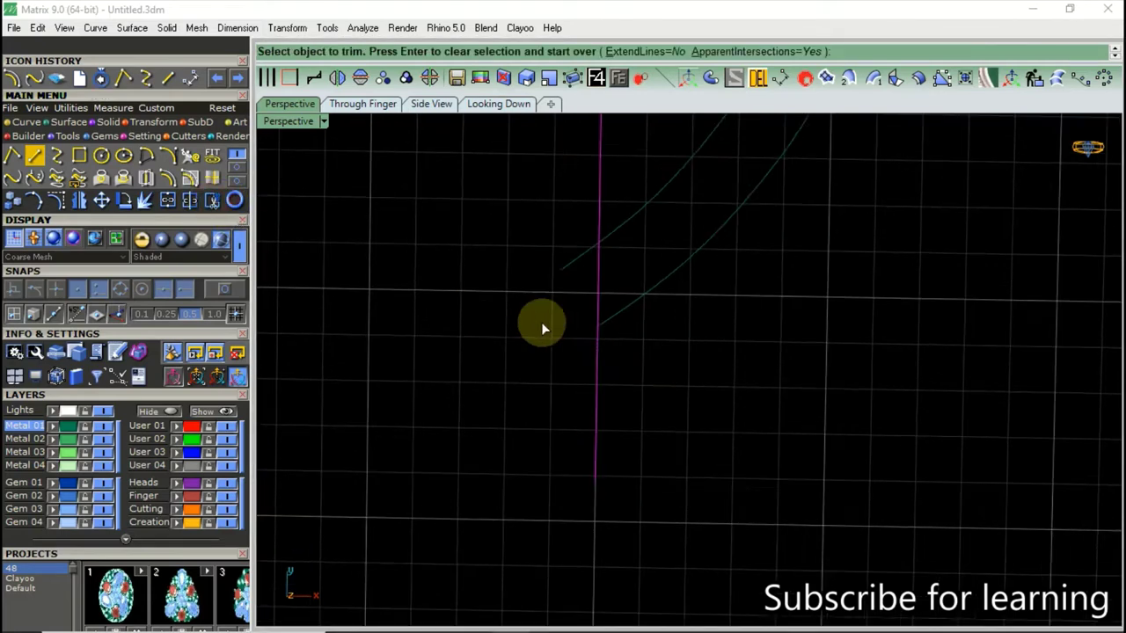
scroll(624, 175, up, 2)
click(626, 176)
scroll(706, 351, up, 2)
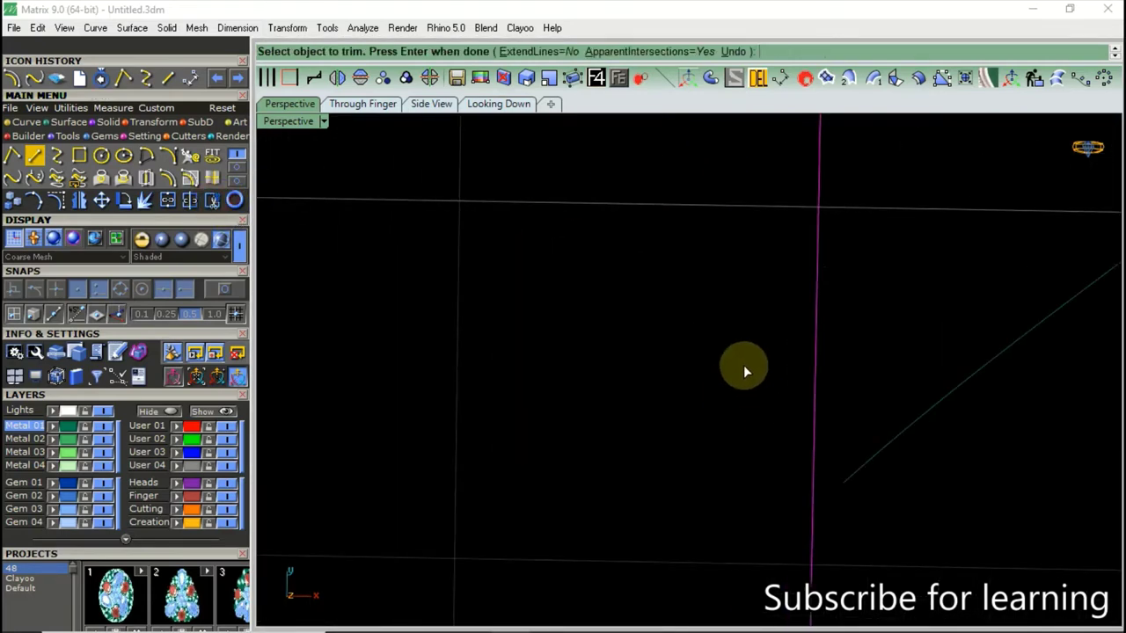
scroll(728, 381, down, 2)
key(Return)
Extend the diagonal curve's end past the centre line and trim it there again.
click(804, 401)
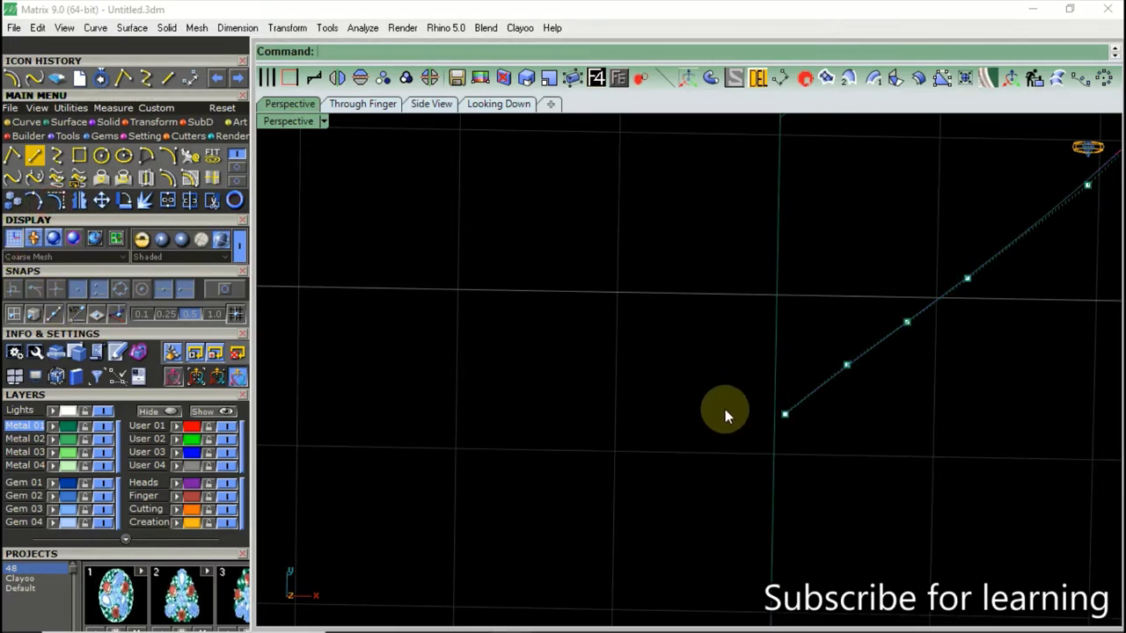
drag(786, 422, 748, 438)
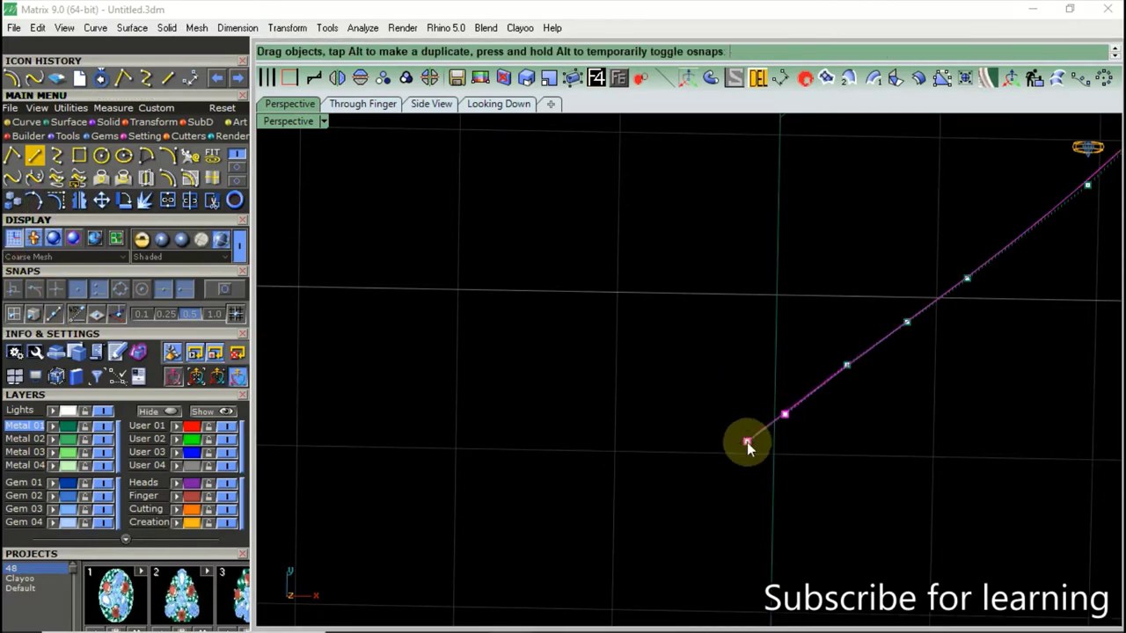
click(674, 397)
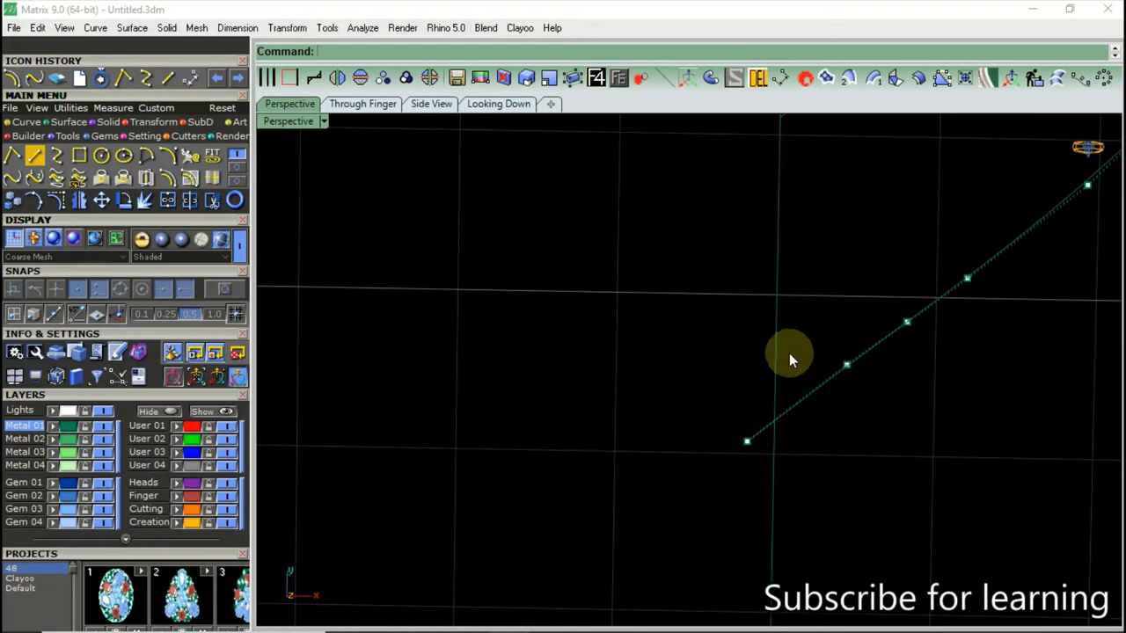
key(Escape)
drag(802, 324, 766, 377)
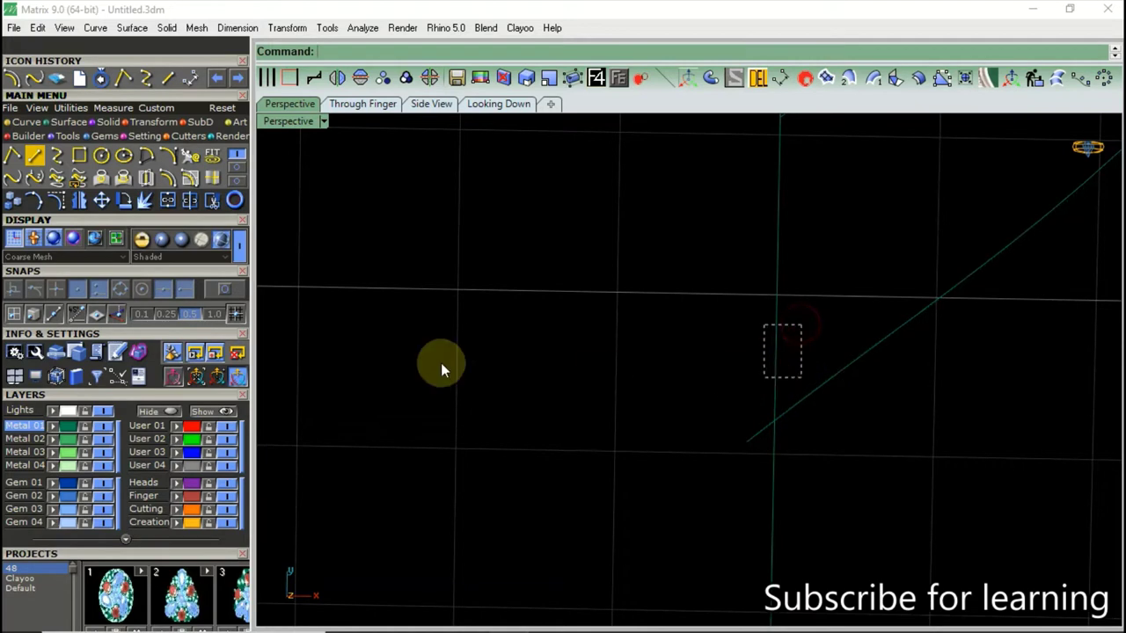
click(194, 211)
scroll(733, 474, up, 1)
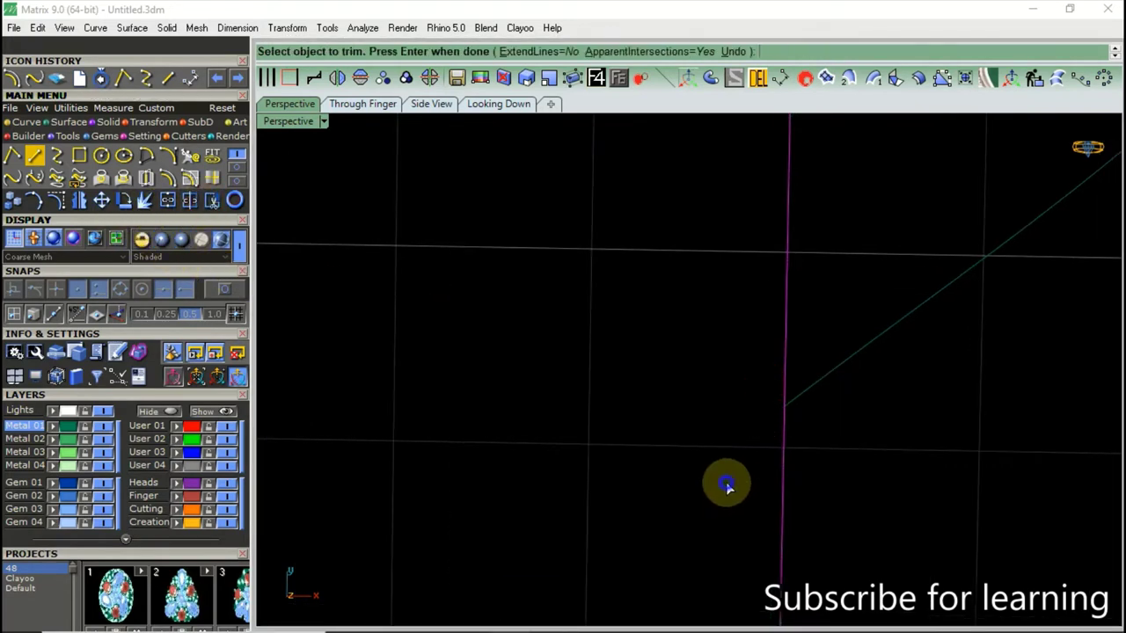
key(Return)
scroll(730, 490, down, 1)
scroll(730, 490, down, 1)
scroll(725, 480, down, 2)
Show the outer curve's control points and delete the crowded ones at its start.
scroll(724, 479, down, 1)
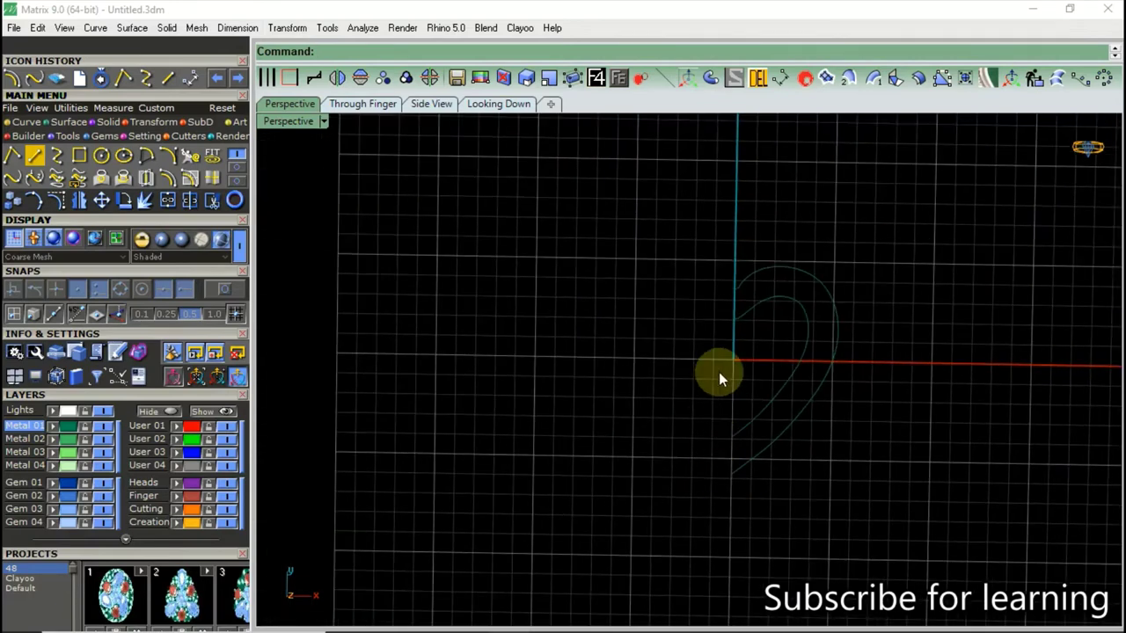
scroll(743, 312, up, 2)
scroll(737, 298, up, 2)
scroll(738, 306, down, 2)
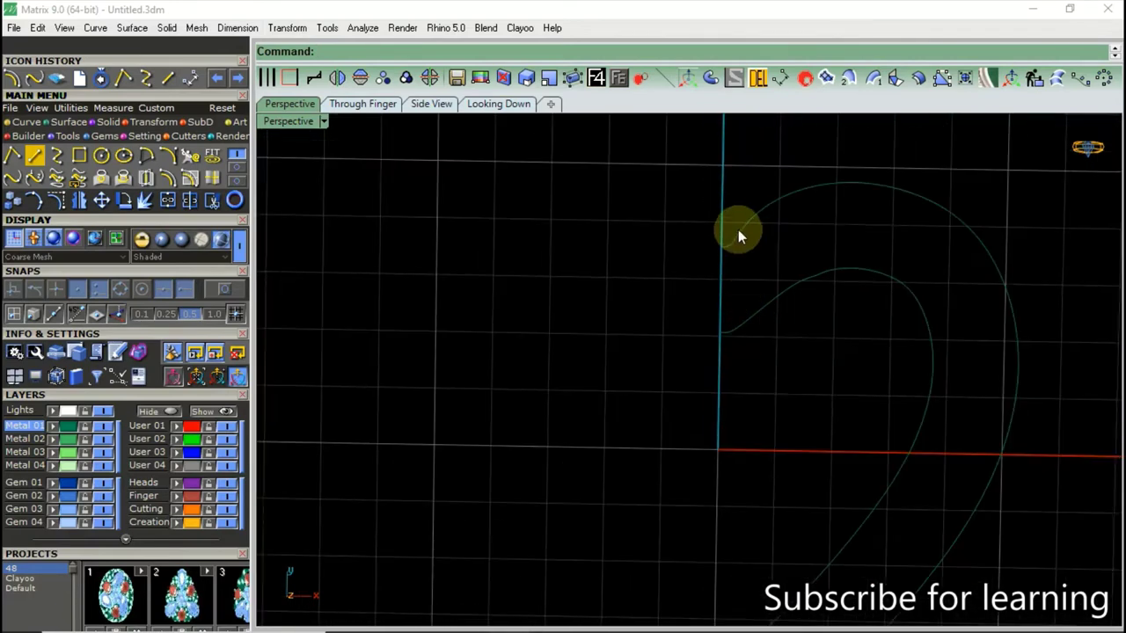
click(55, 204)
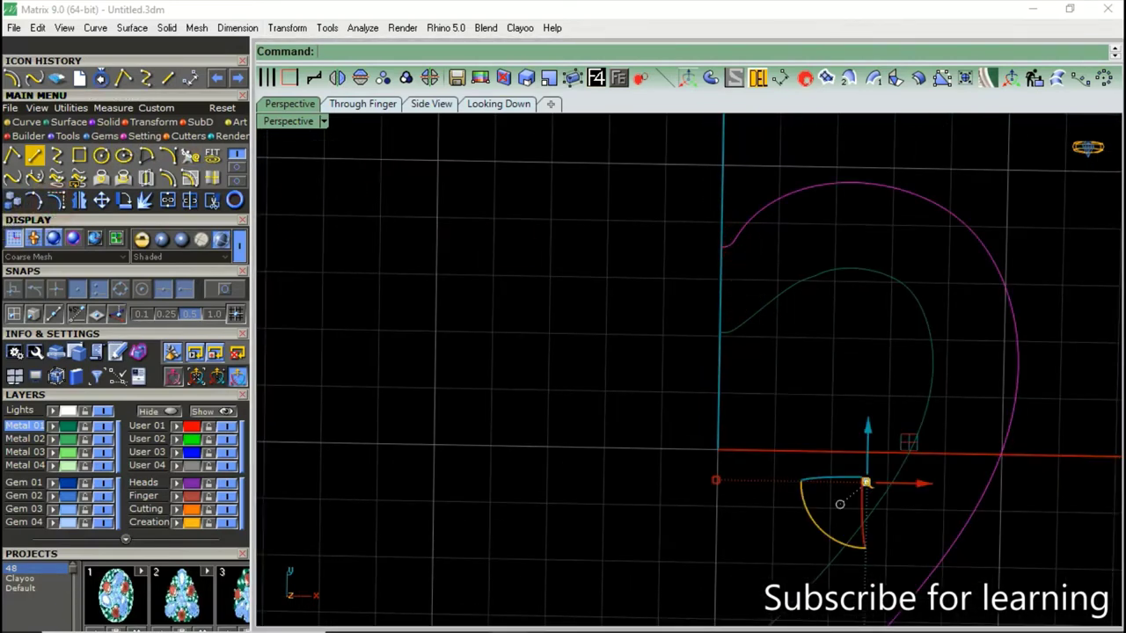
scroll(738, 261, up, 3)
scroll(921, 252, up, 1)
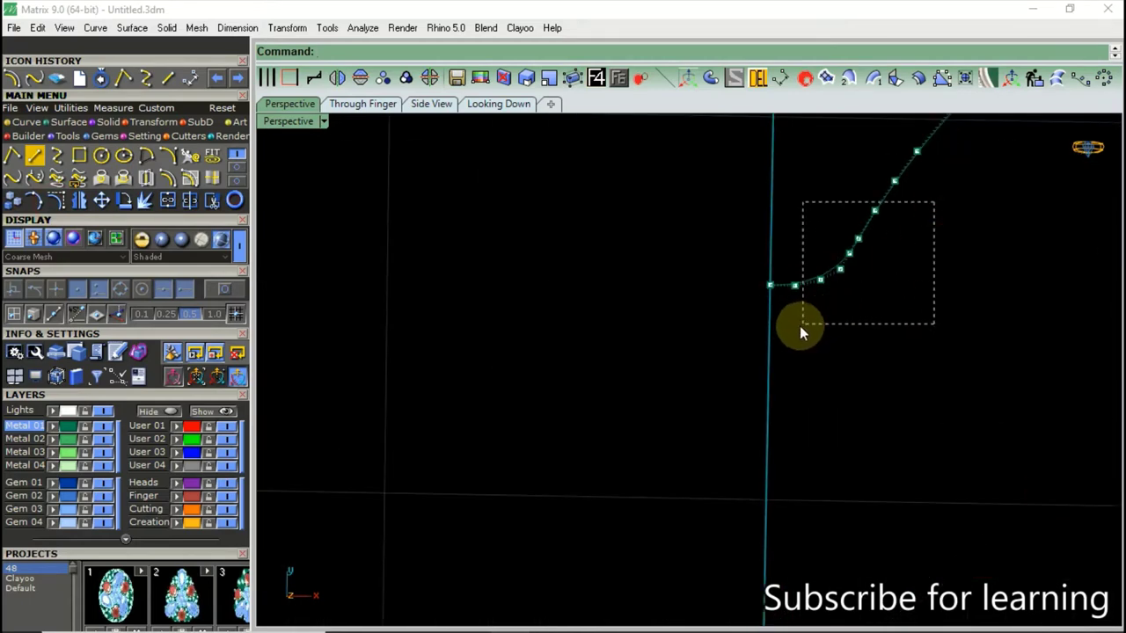
drag(799, 326, 796, 329)
key(Delete)
Window-select and delete the remaining extra control points at the curve's start.
scroll(845, 230, up, 1)
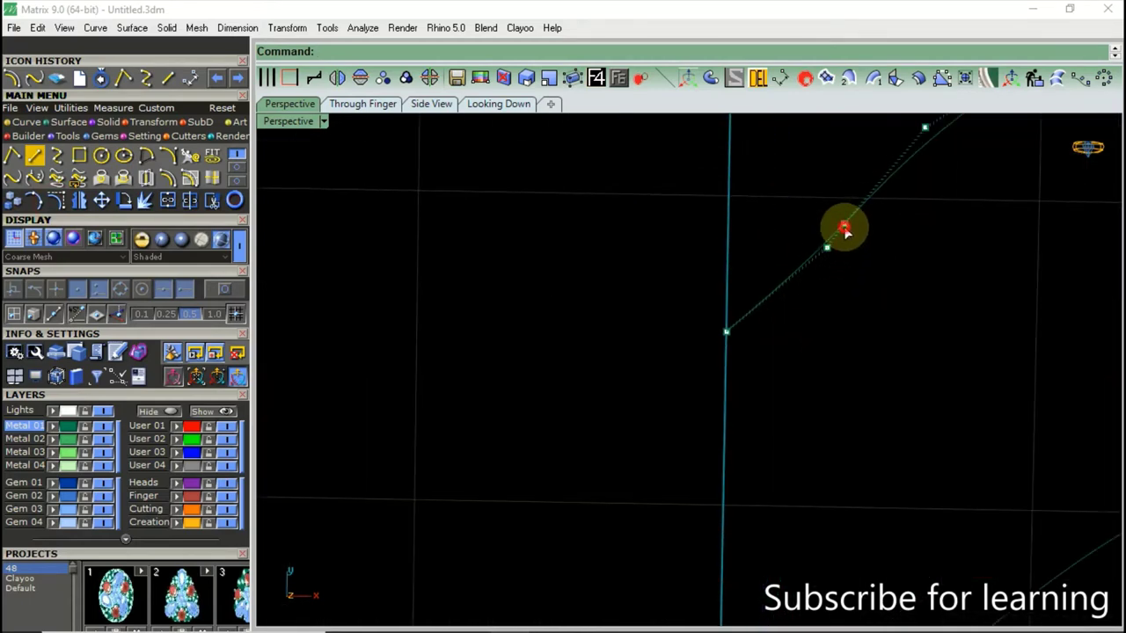
drag(845, 230, 827, 260)
scroll(785, 262, down, 2)
scroll(809, 346, down, 2)
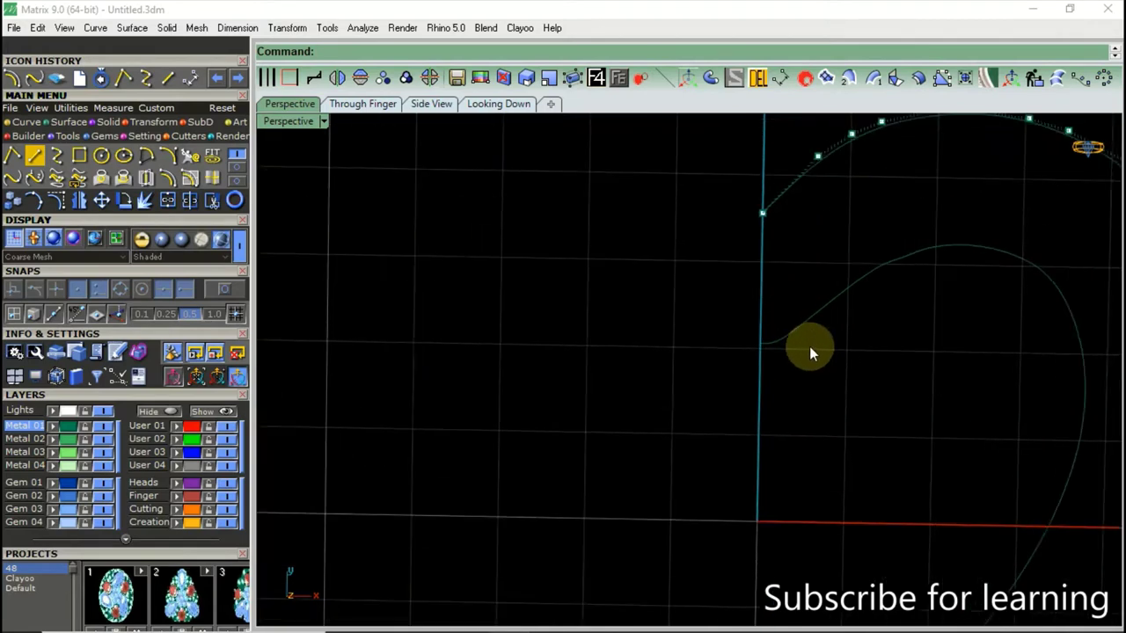
scroll(809, 348, up, 2)
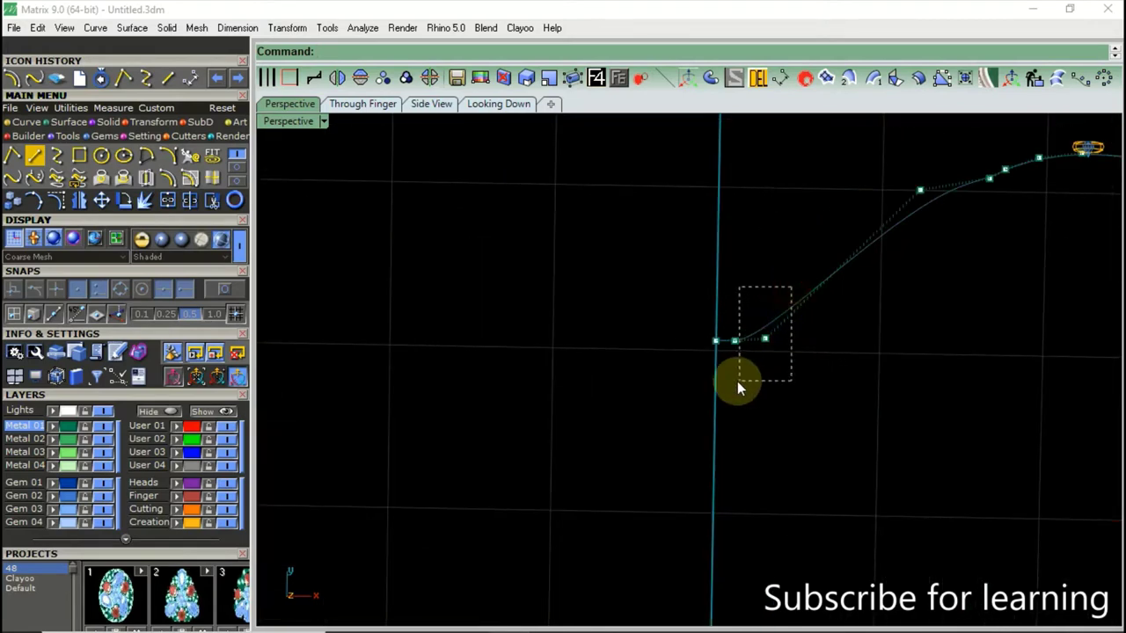
drag(738, 388, 735, 383)
key(Delete)
scroll(755, 339, down, 3)
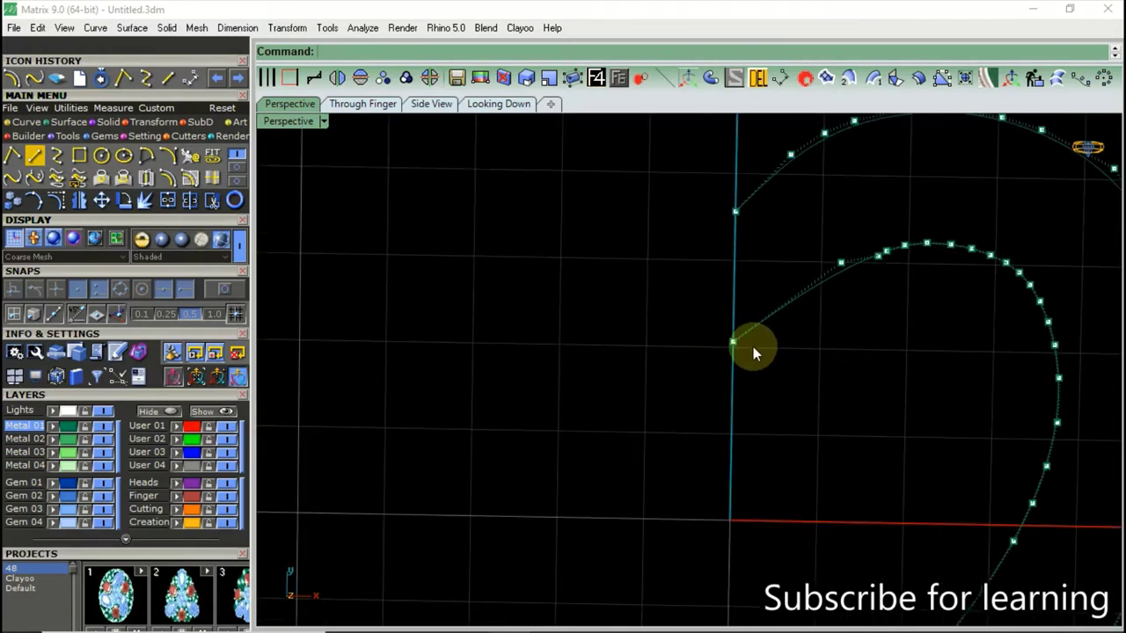
Close the Help window opened by mistake, reselect the inner curve, and show its control points.
key(F1)
click(1103, 12)
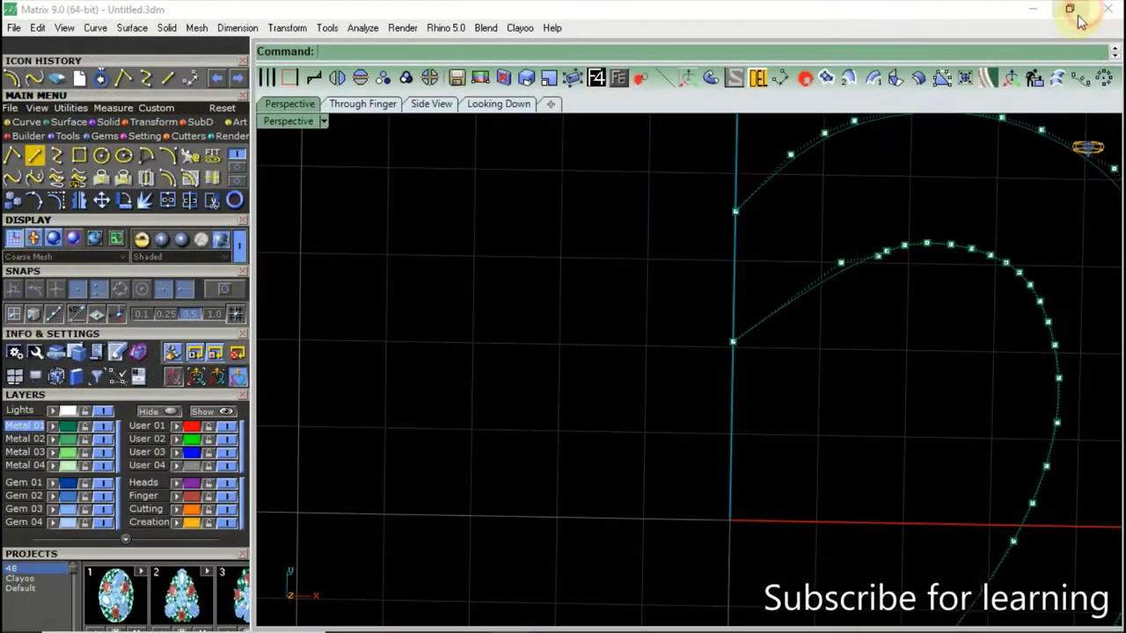
key(Escape)
scroll(646, 303, down, 2)
scroll(673, 314, up, 3)
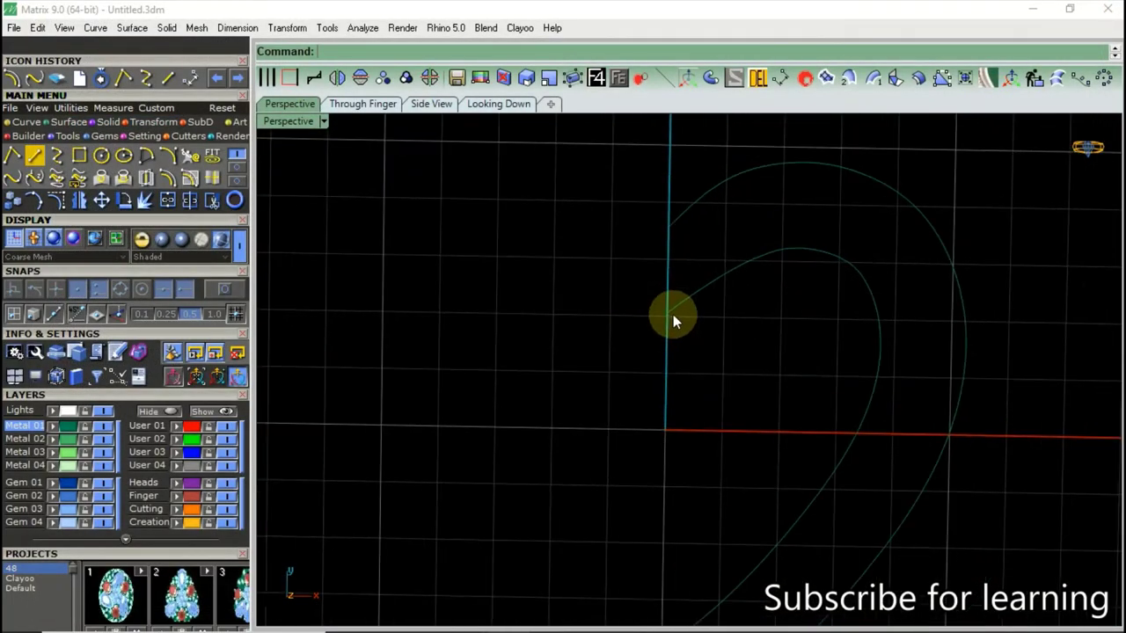
scroll(682, 306, down, 2)
click(686, 300)
scroll(686, 301, up, 2)
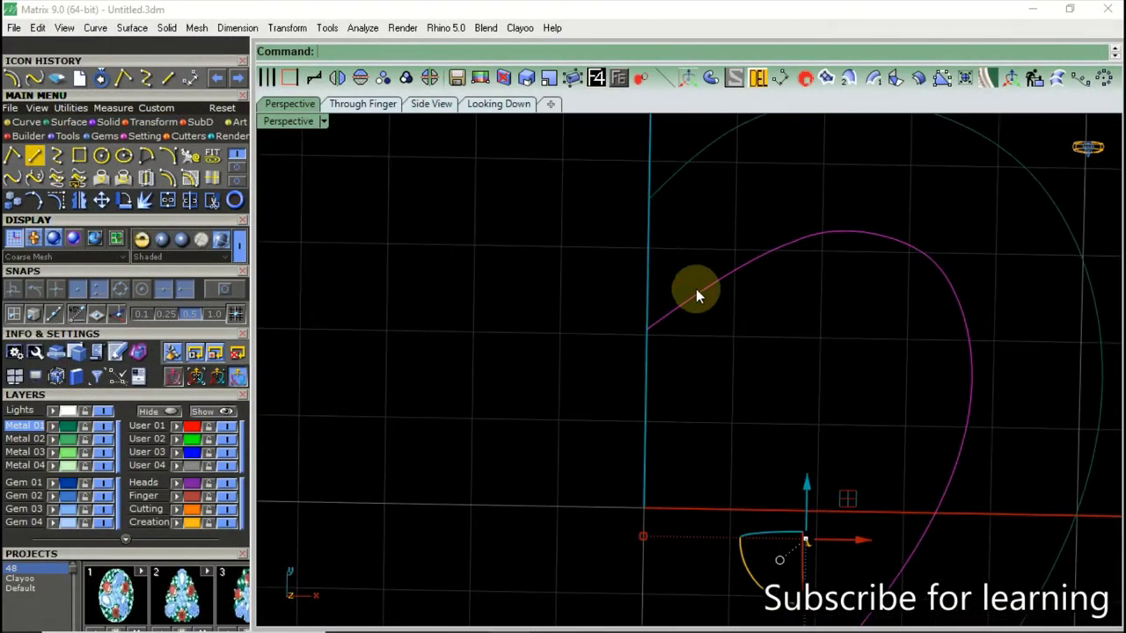
key(F1)
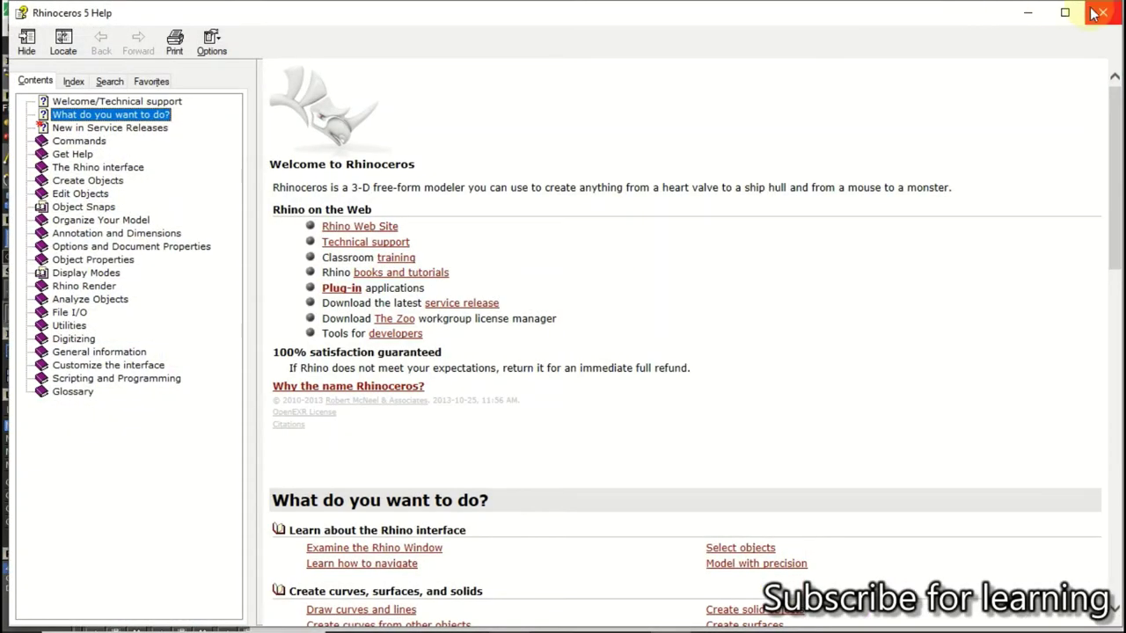
click(1095, 12)
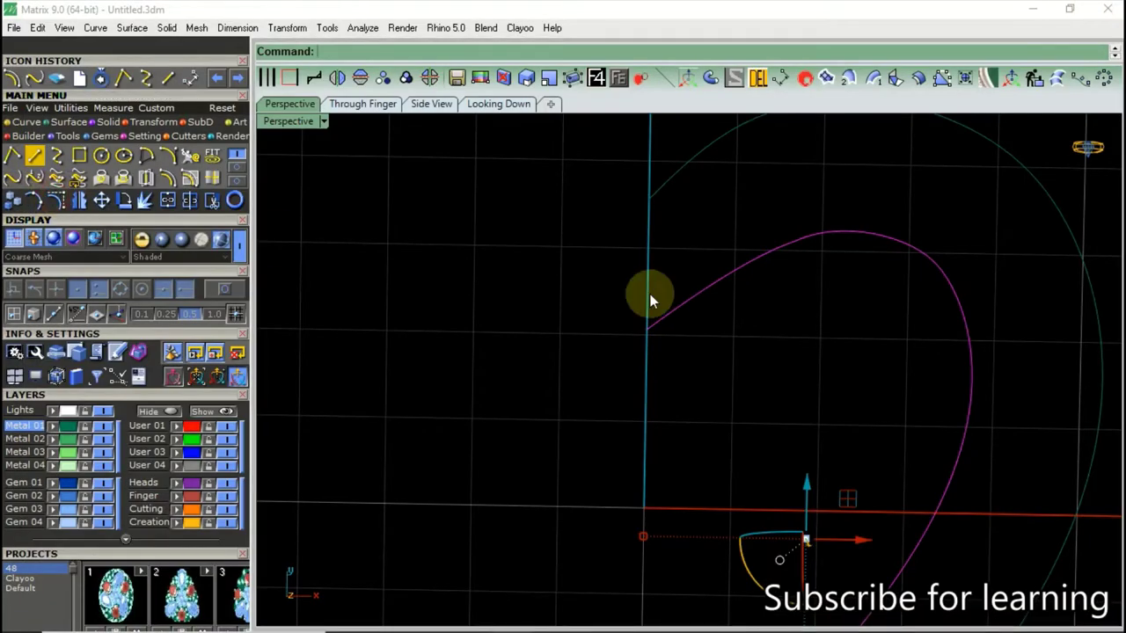
scroll(651, 301, up, 2)
key(F10)
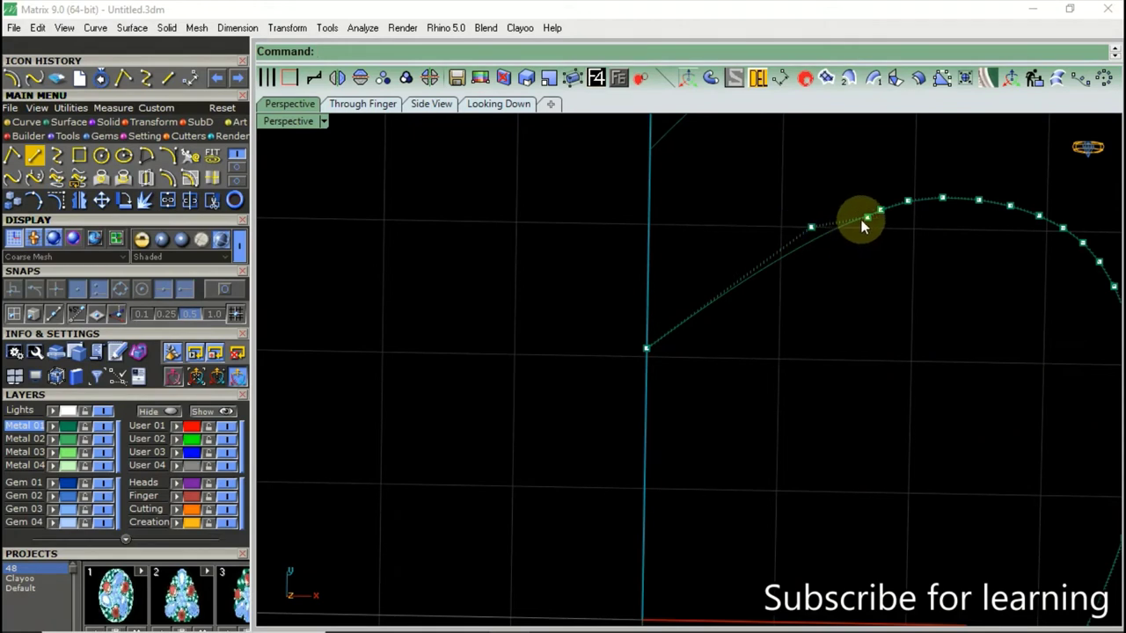
Pull the inner curve's shoulder control point inward, deselect, and switch to the Side view.
click(862, 220)
drag(849, 186, 806, 205)
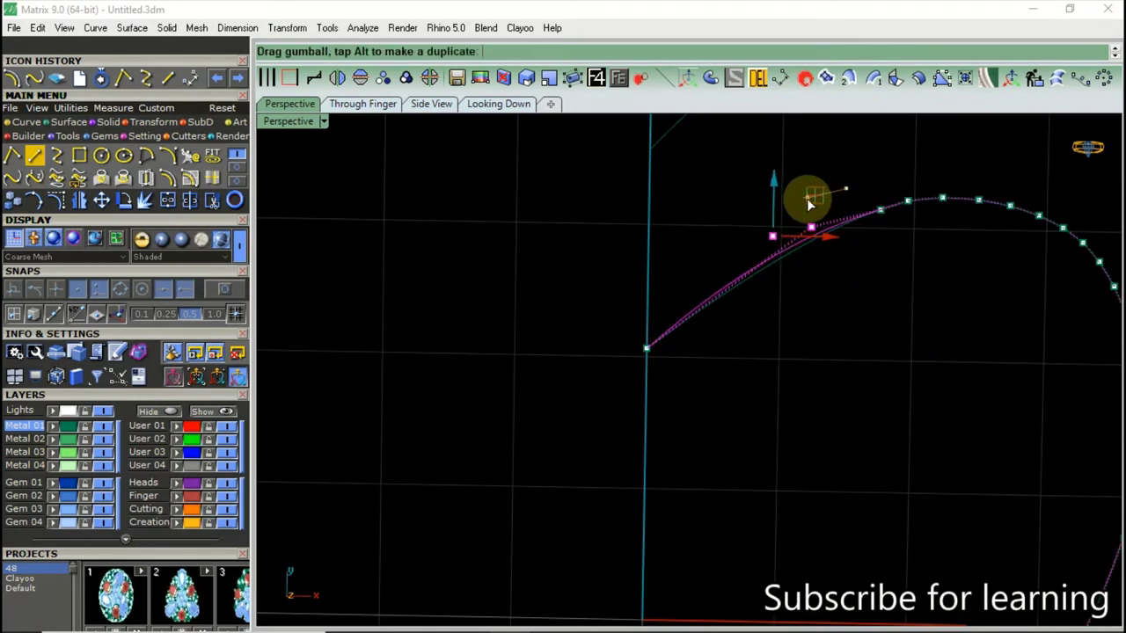
key(Escape)
scroll(616, 264, down, 3)
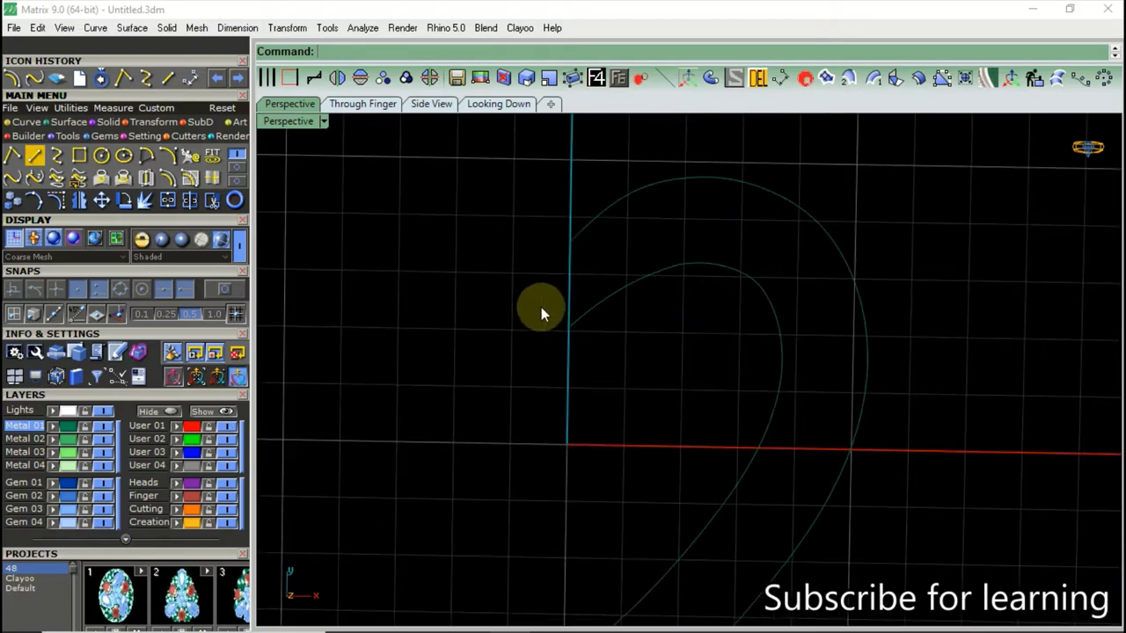
scroll(631, 271, down, 2)
scroll(700, 231, up, 3)
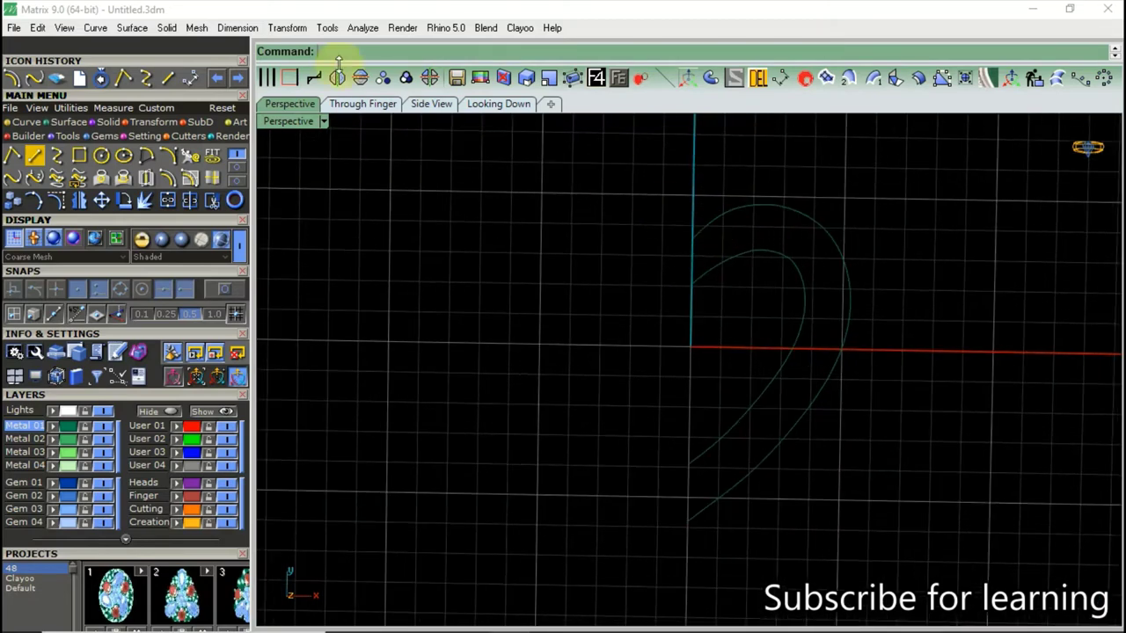
click(440, 104)
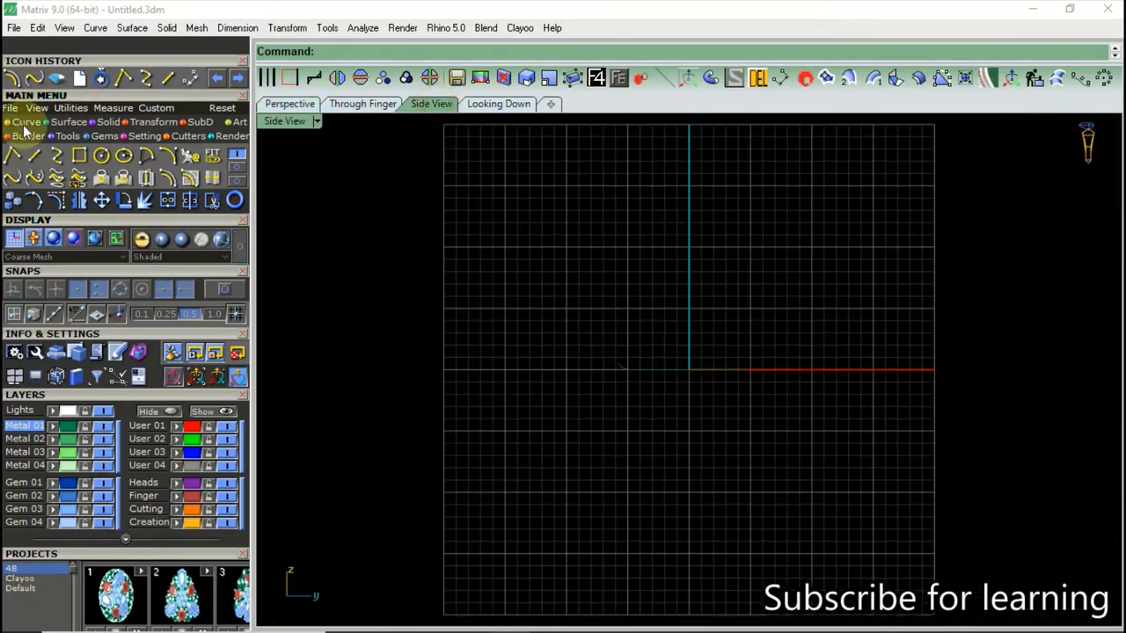
Start an interpolated curve above the origin, then cancel it unfinished.
click(57, 156)
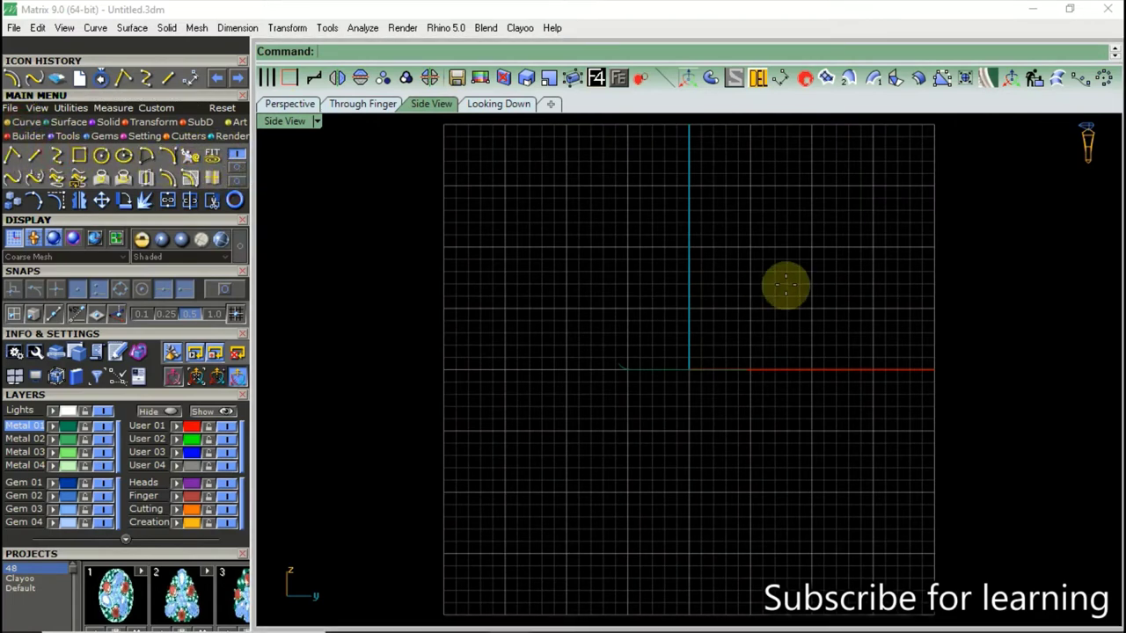
scroll(807, 260, up, 3)
scroll(807, 259, up, 2)
scroll(806, 264, up, 2)
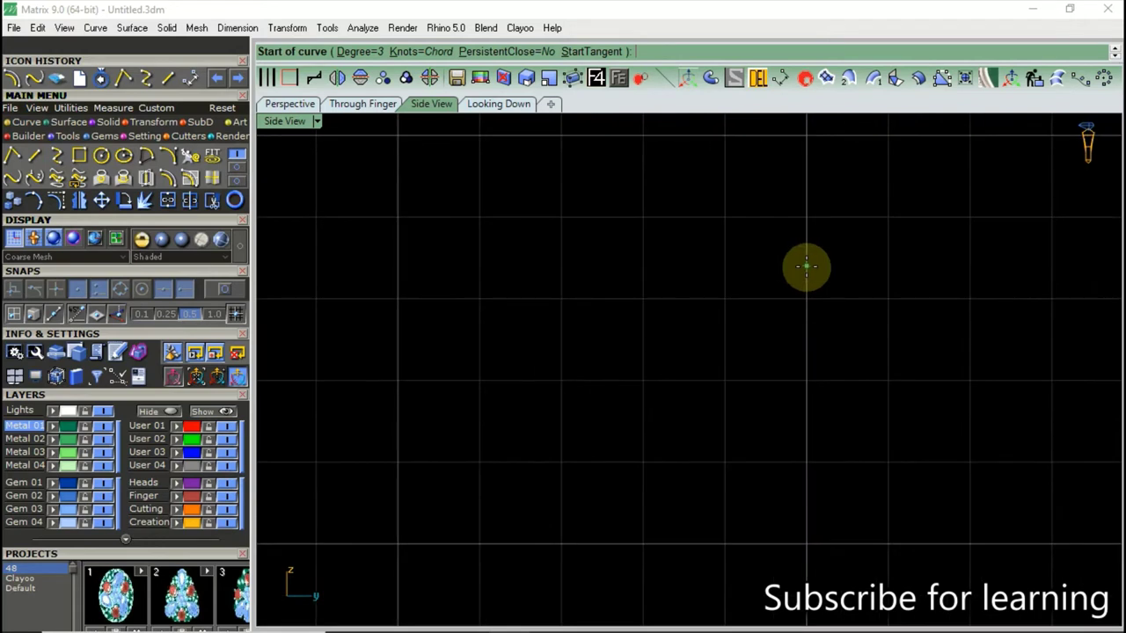
click(807, 277)
scroll(807, 256, up, 2)
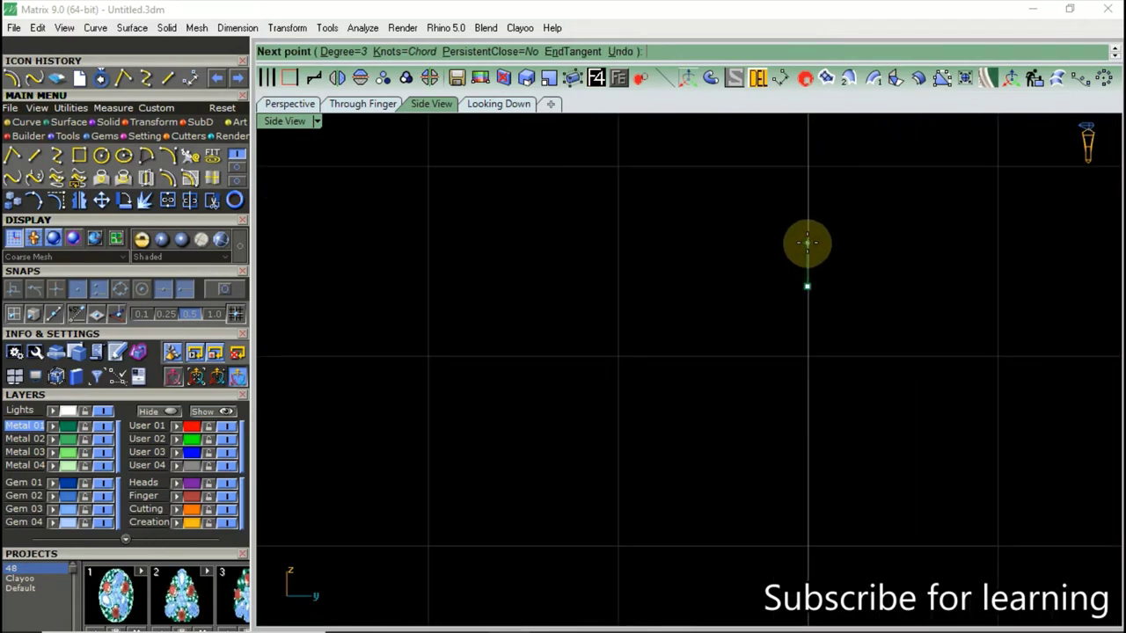
key(Escape)
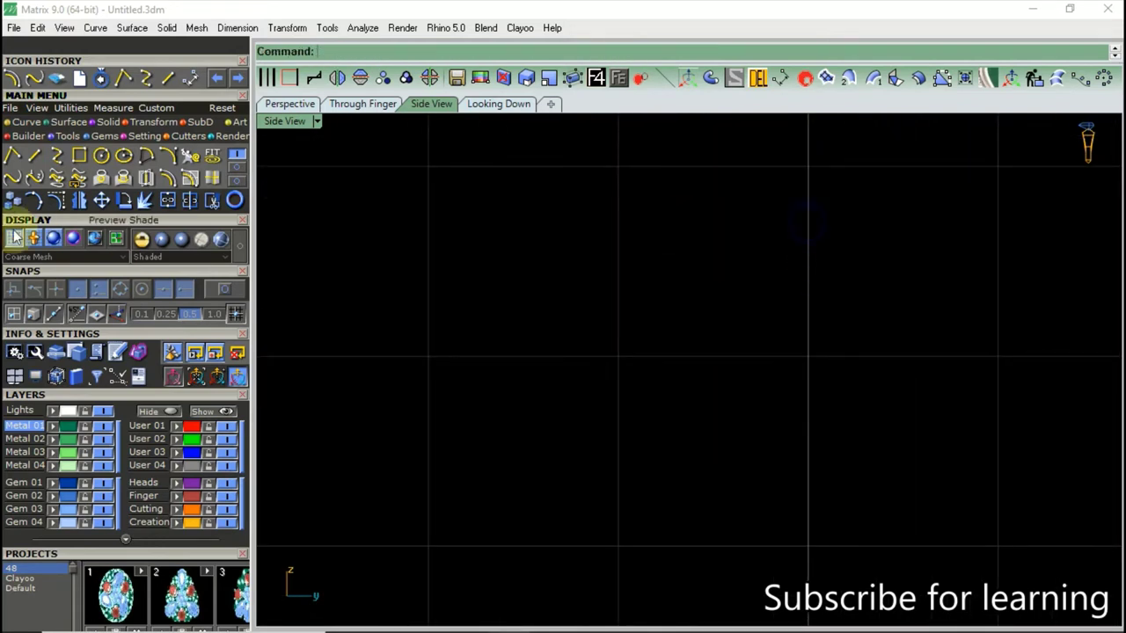
Draw a short vertical line upward from the centre axis in the side view.
right_click(913, 287)
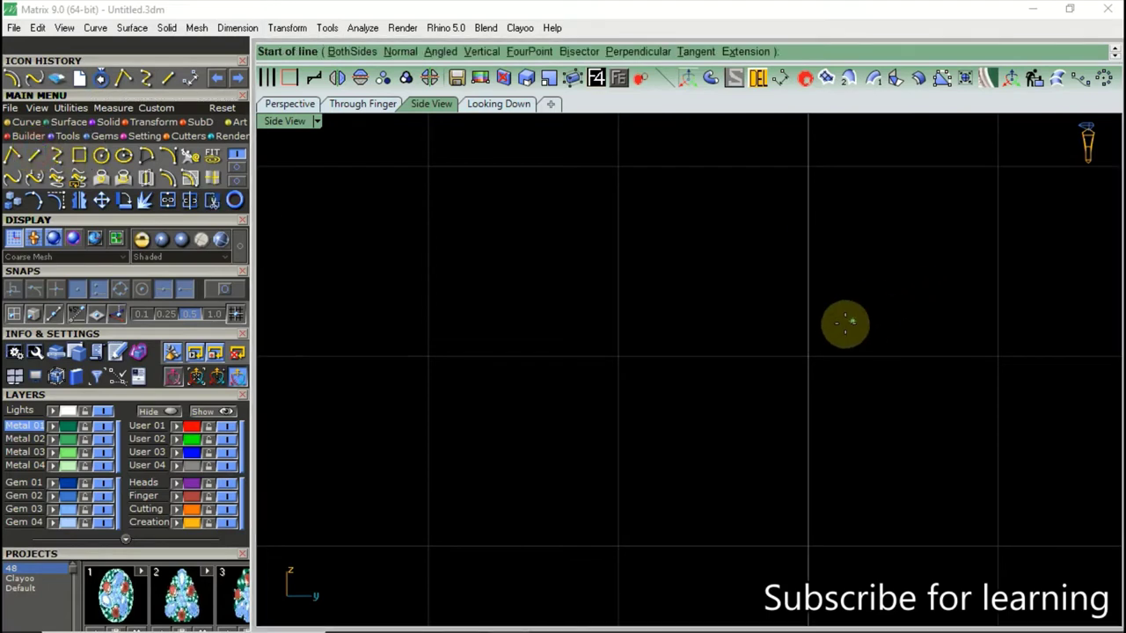
click(808, 334)
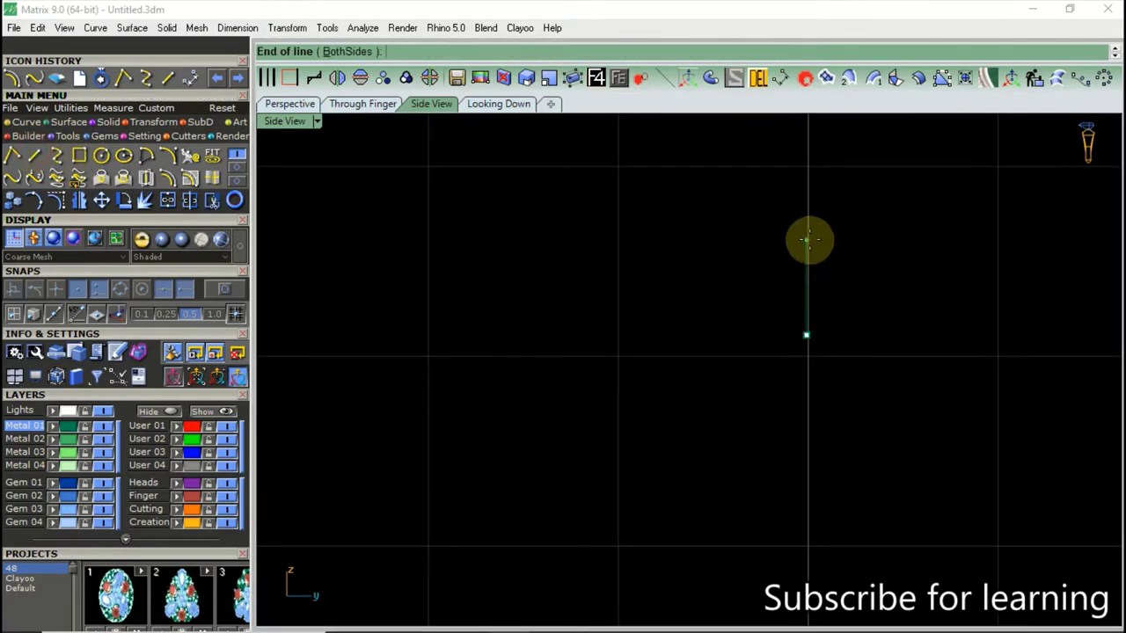
click(812, 291)
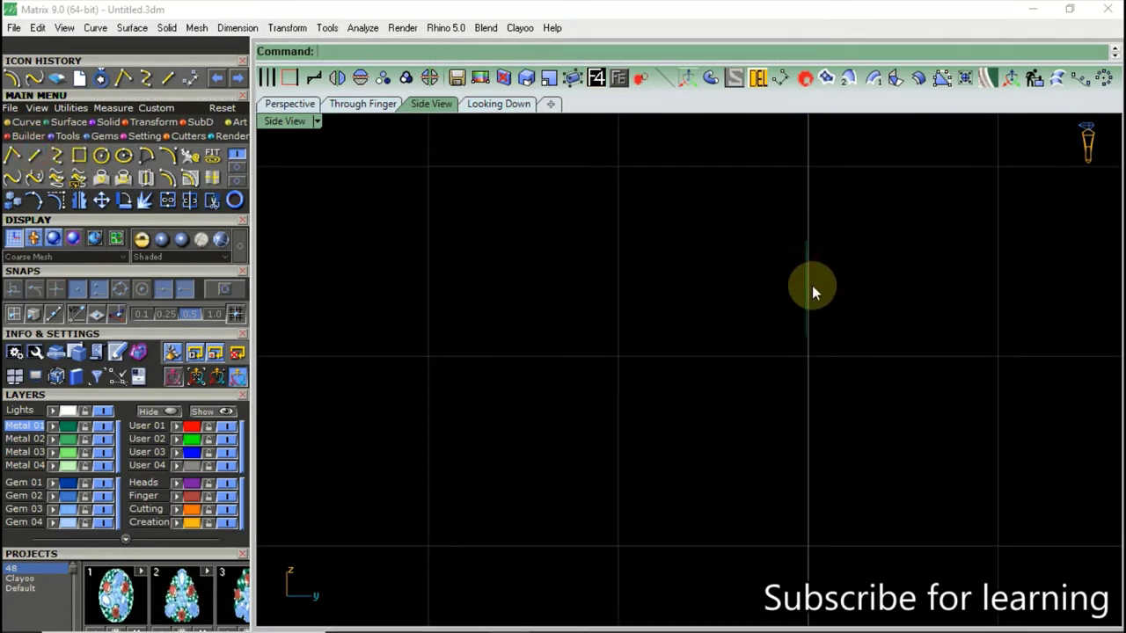
click(155, 123)
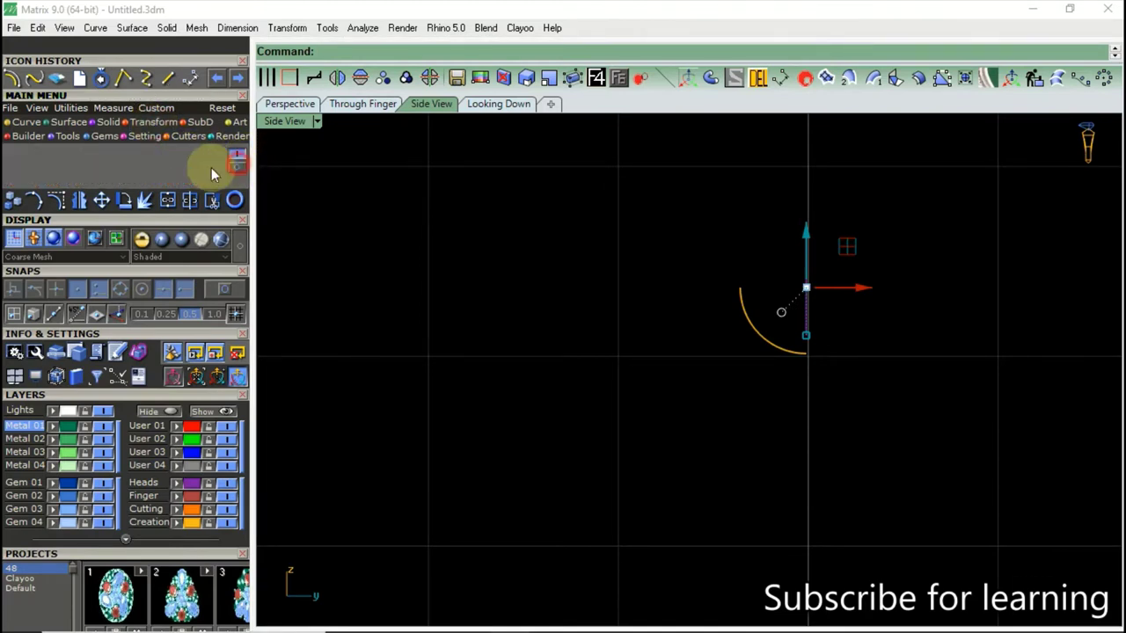
Linear-array the vertical line into 6 evenly spaced copies along the baseline, then deselect.
click(35, 155)
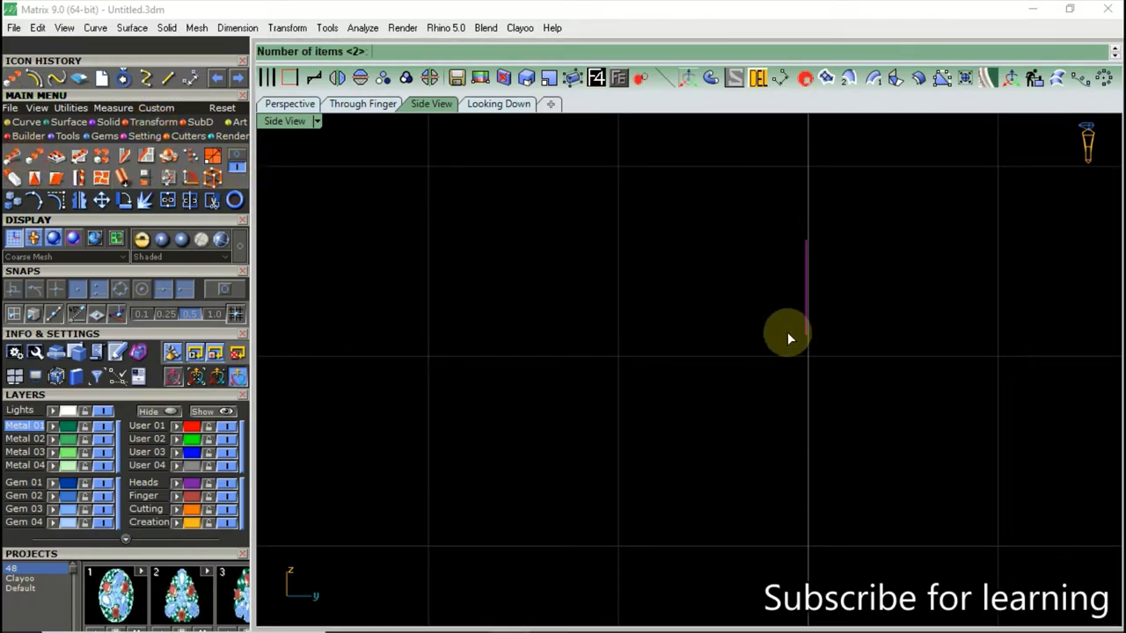
text(6)
key(Return)
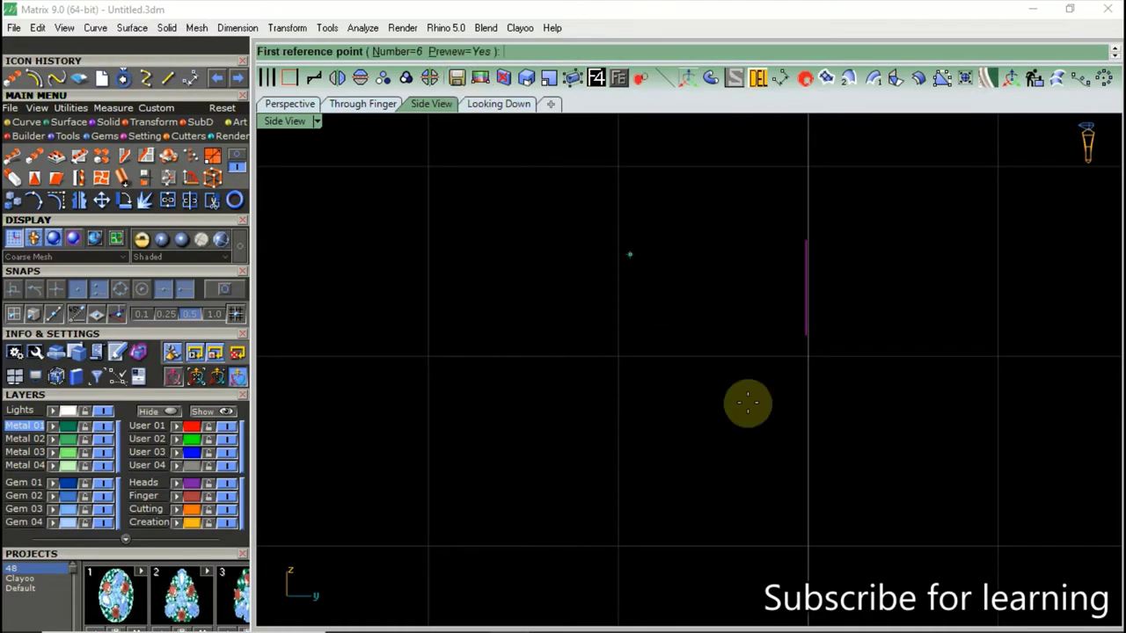
click(811, 334)
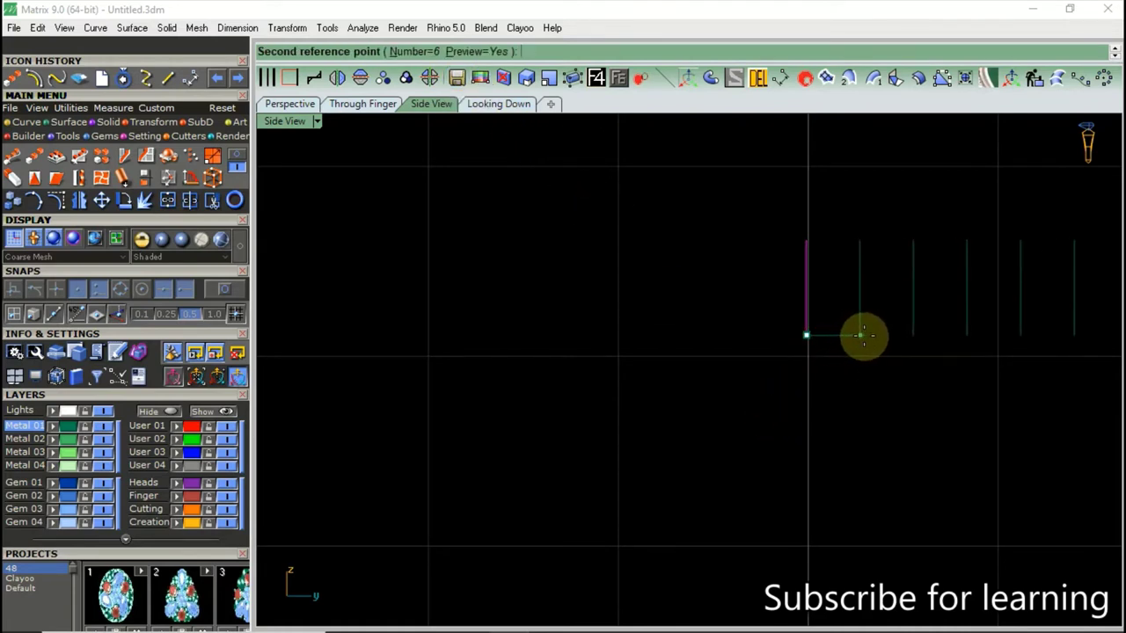
scroll(866, 334, down, 2)
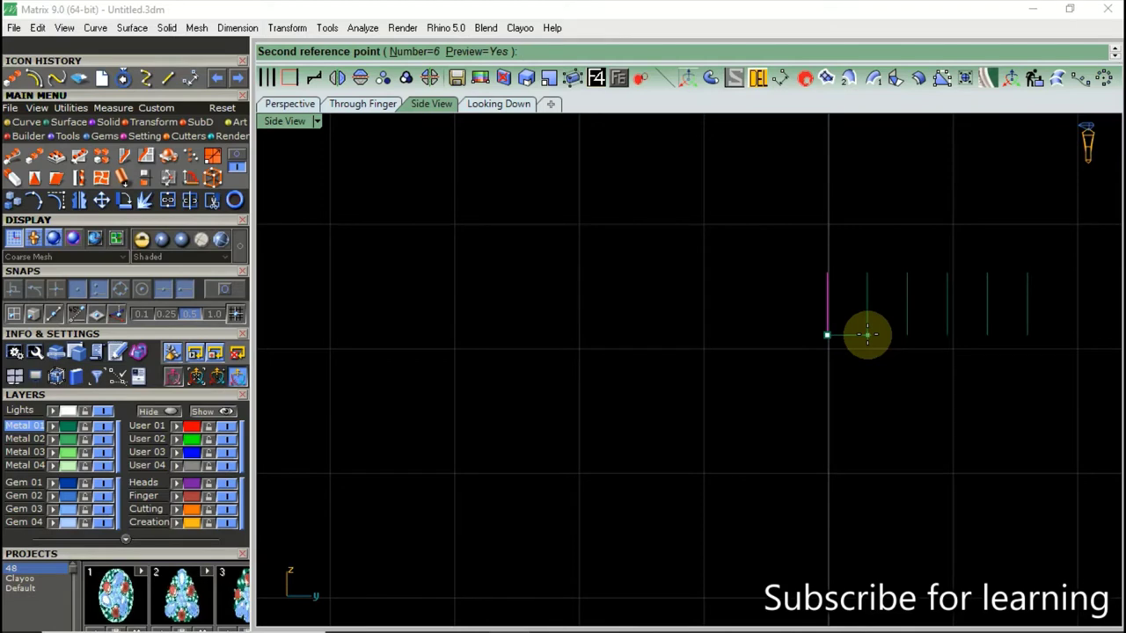
click(867, 334)
scroll(818, 326, up, 2)
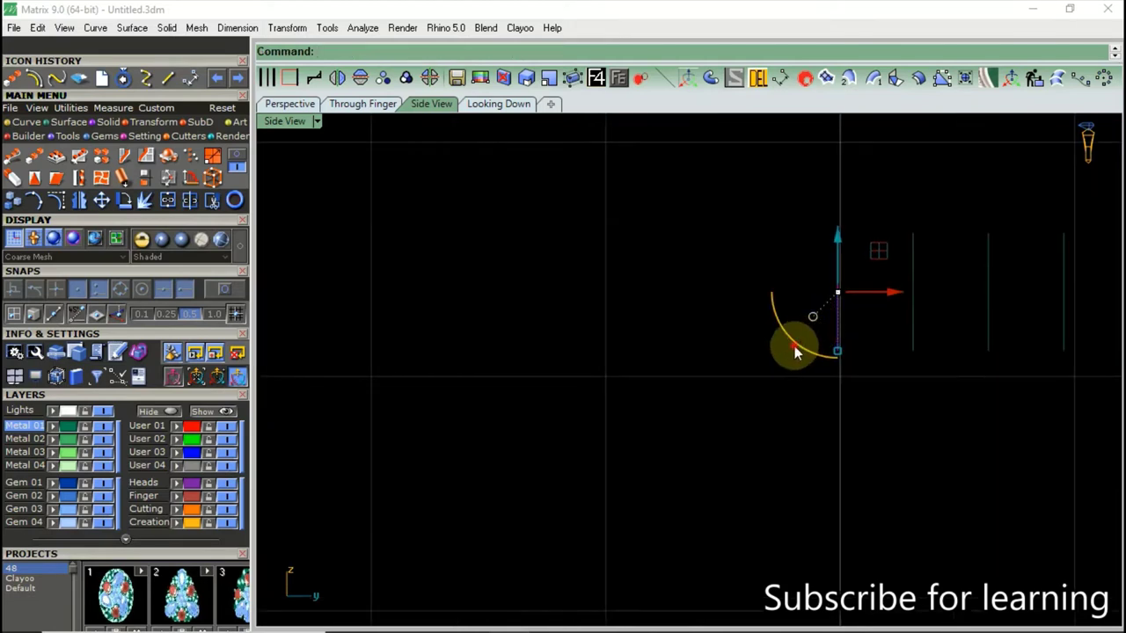
drag(795, 351, 761, 343)
scroll(798, 352, down, 2)
click(706, 351)
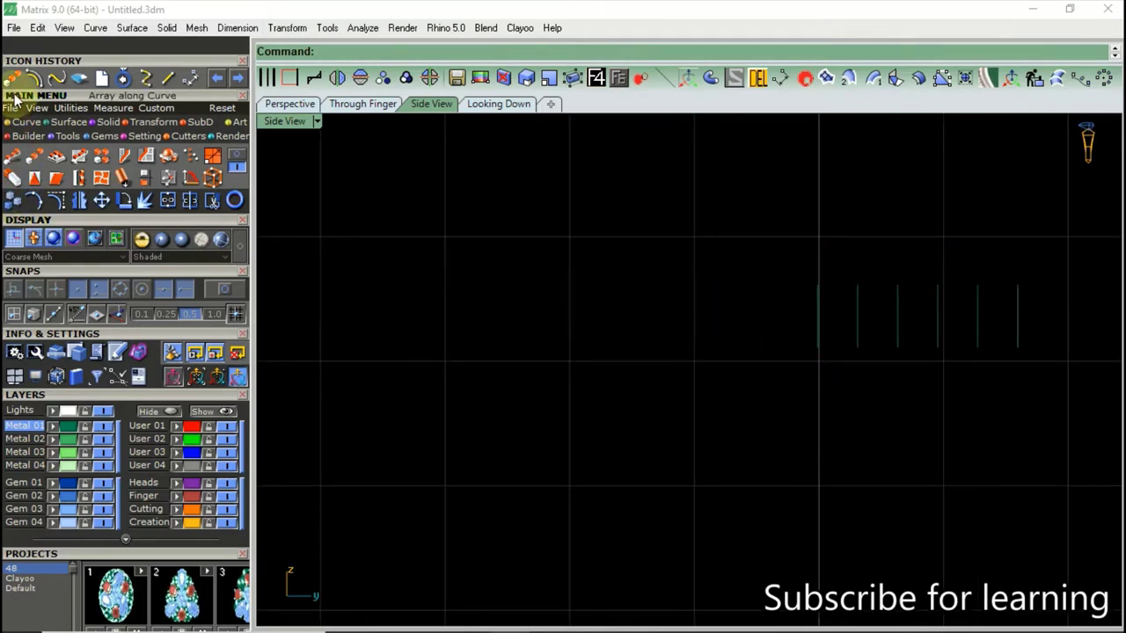
Draw a horizontal cutting line across the row of vertical lines.
click(742, 255)
scroll(958, 327, up, 3)
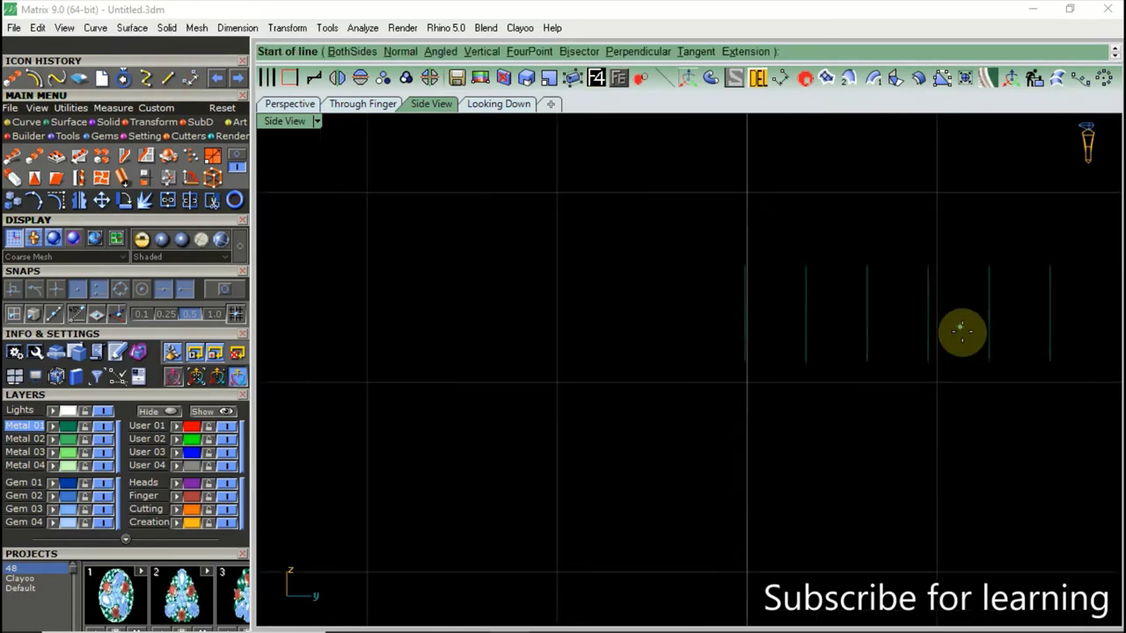
click(1036, 316)
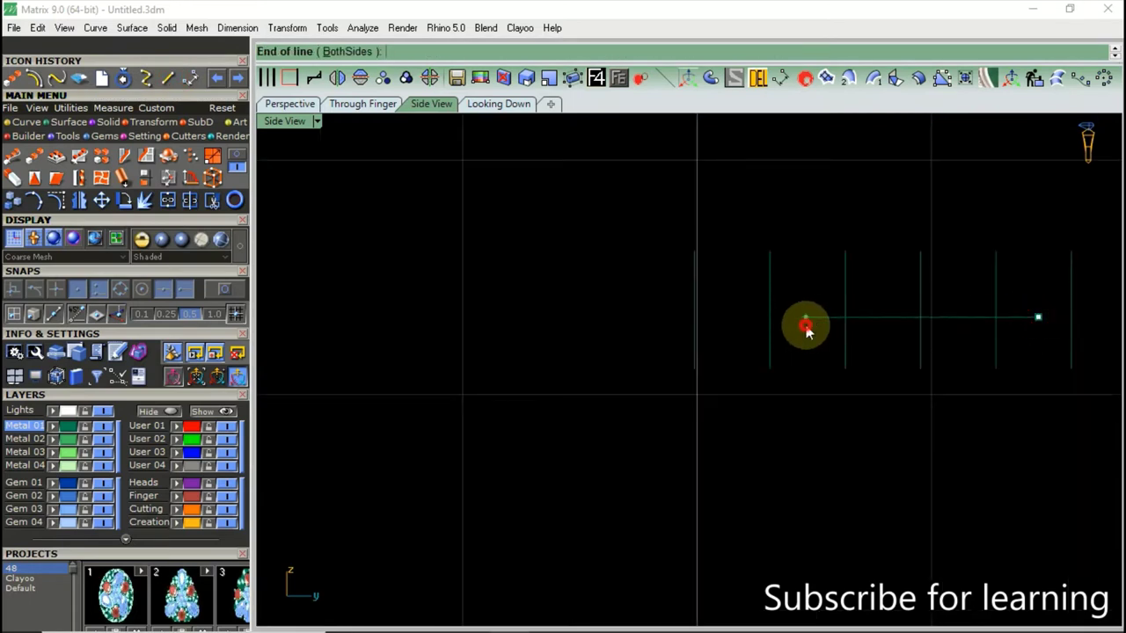
click(822, 324)
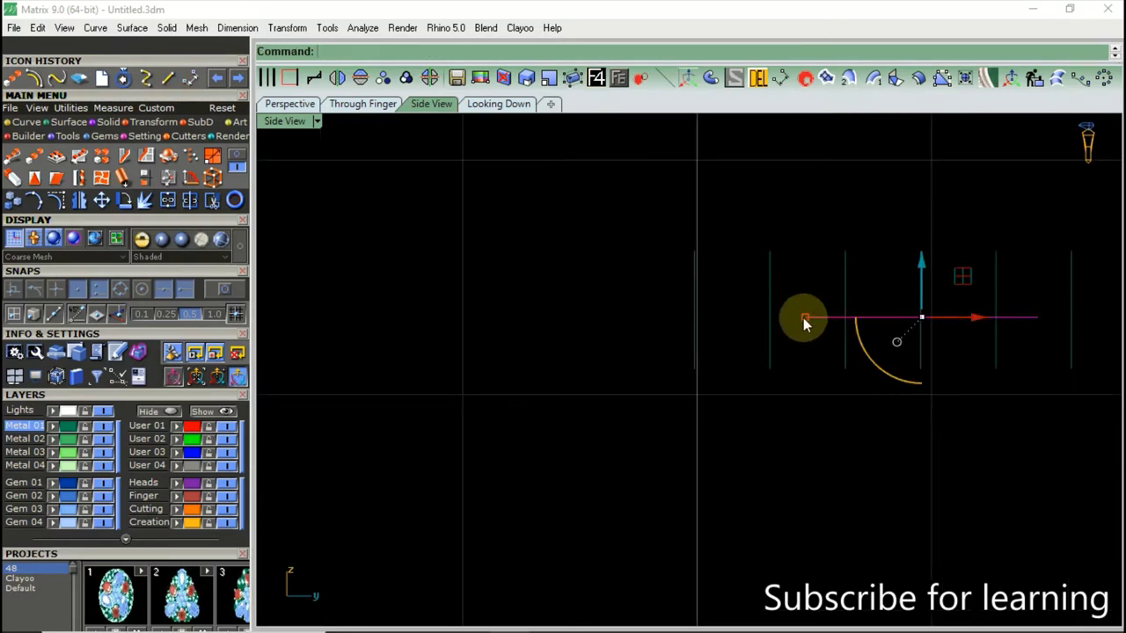
drag(805, 324, 765, 324)
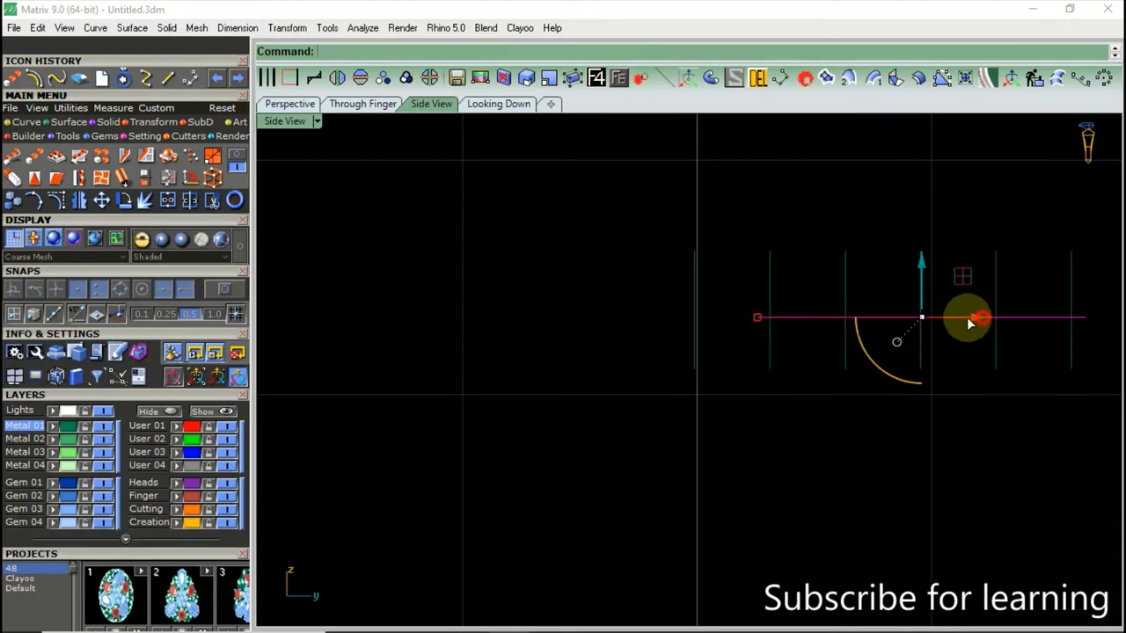
drag(982, 318, 950, 317)
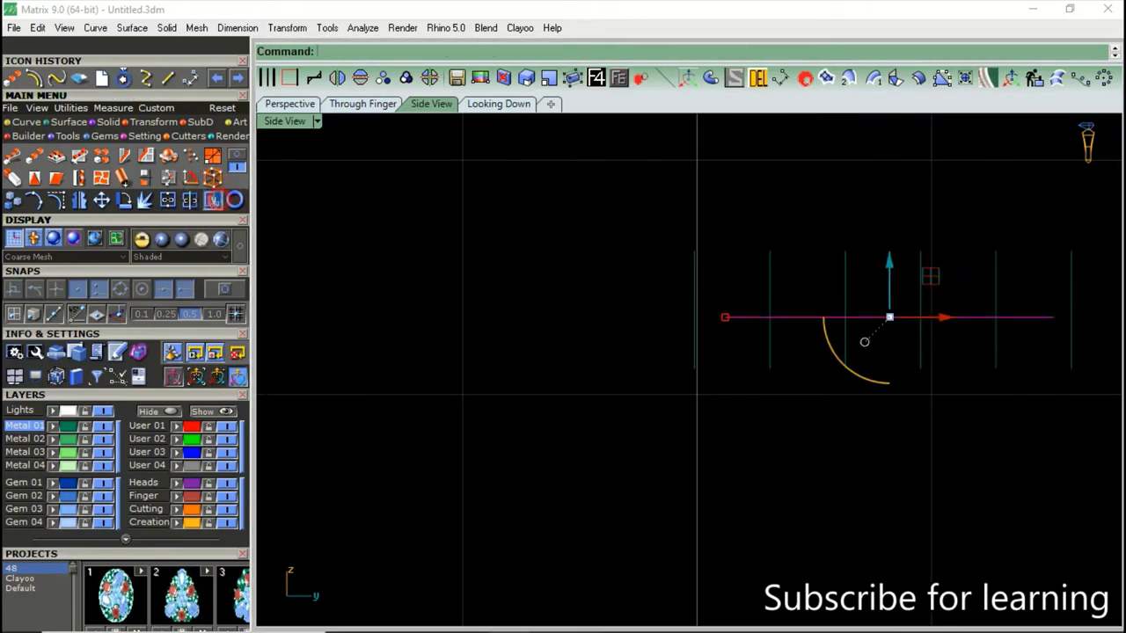
Trim off the lower parts of the vertical lines and delete the cutting line.
click(212, 201)
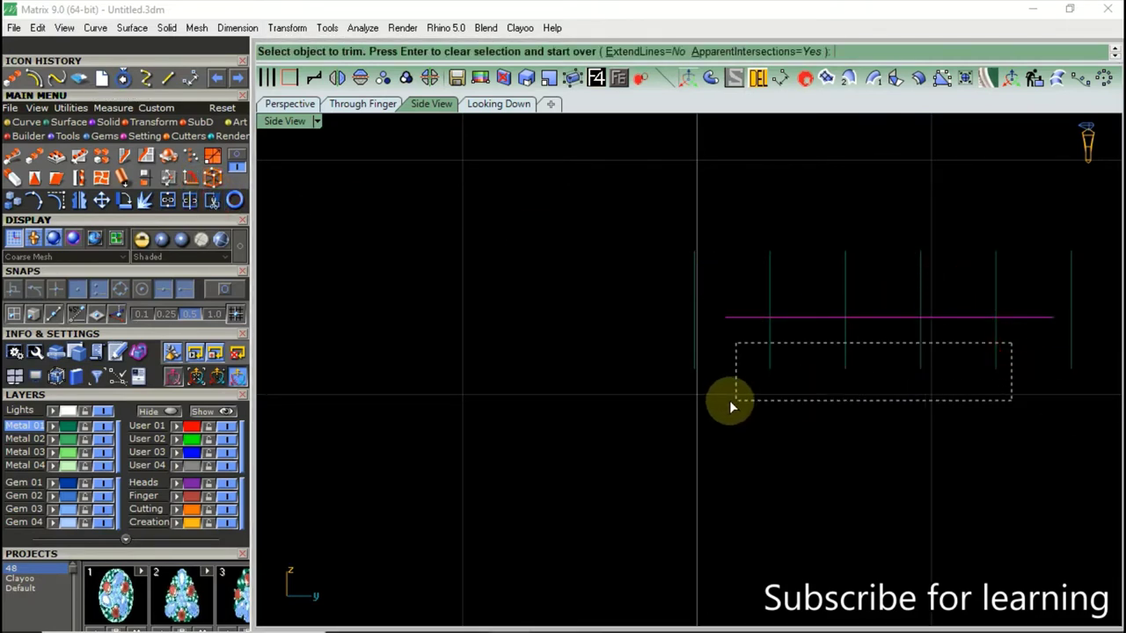
drag(732, 406, 735, 401)
key(Return)
key(Delete)
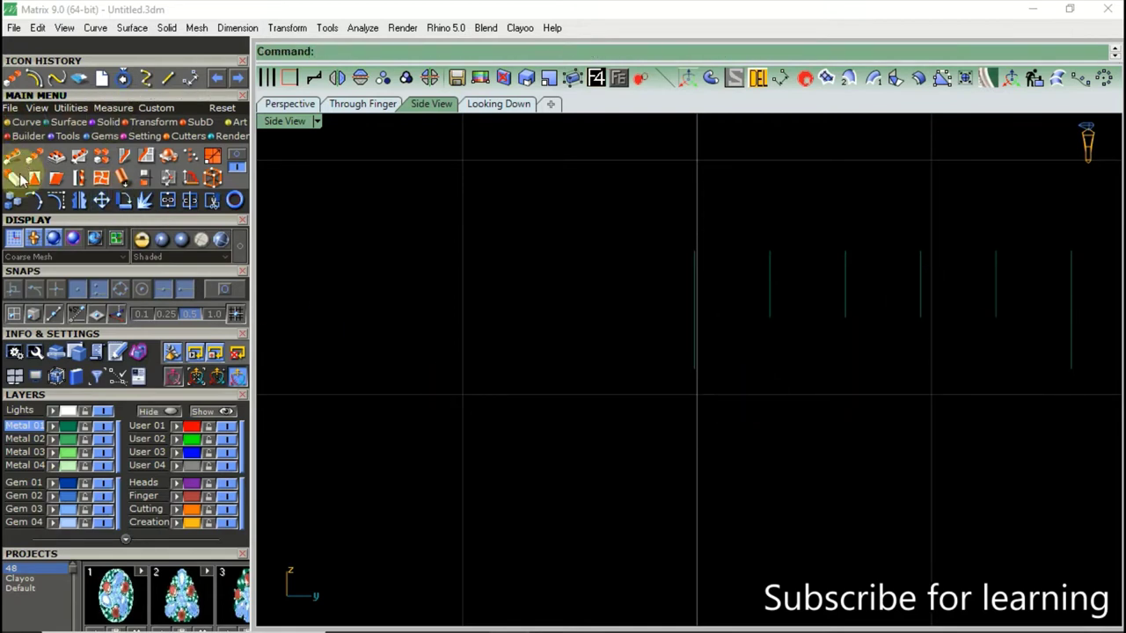
Blend the line ends into rounded bends: tops 1–2, bottoms 2–3, tops 3–4.
click(53, 78)
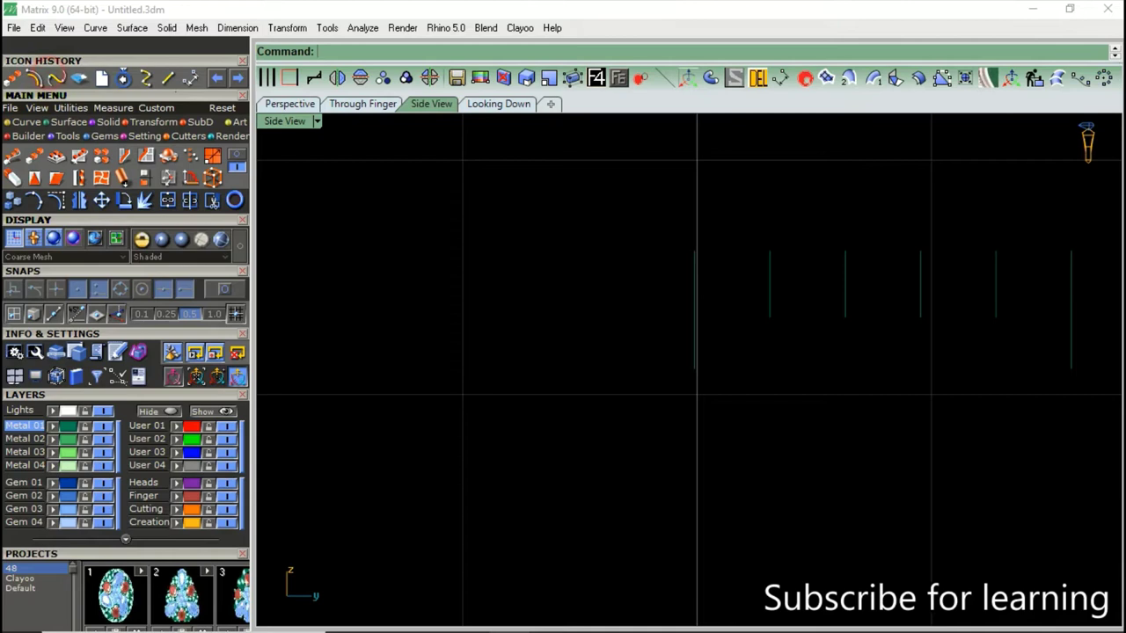
click(691, 278)
click(771, 277)
right_click(774, 274)
click(772, 309)
click(850, 300)
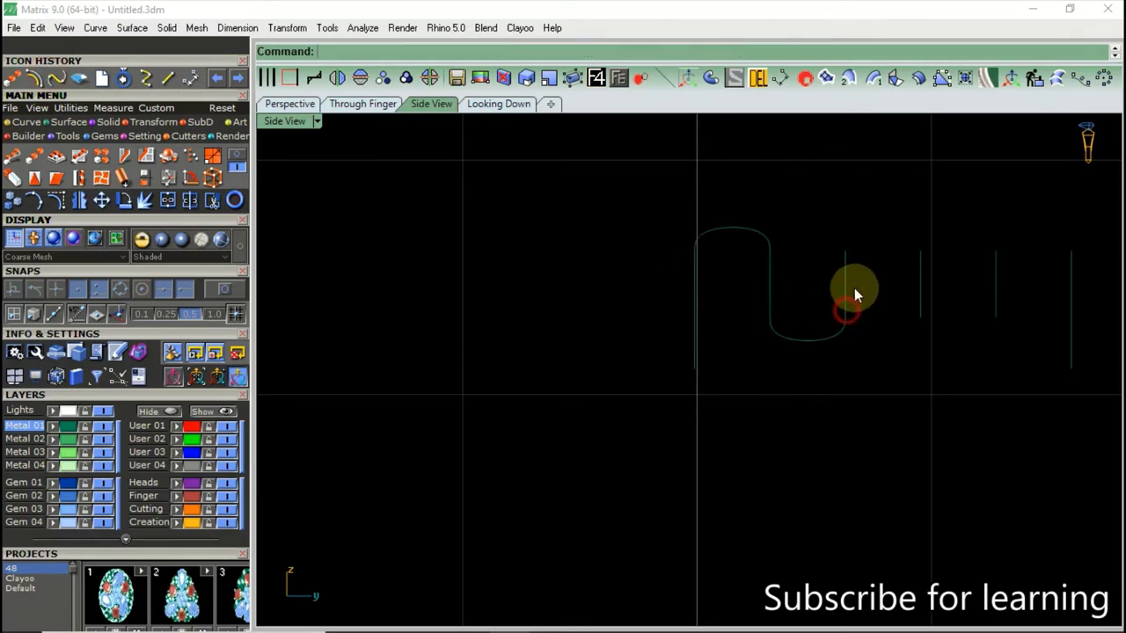
right_click(842, 272)
click(843, 265)
click(921, 267)
Add the bottom 4–5 and final top blends, then window-select the whole wave profile.
right_click(924, 291)
click(922, 308)
click(998, 306)
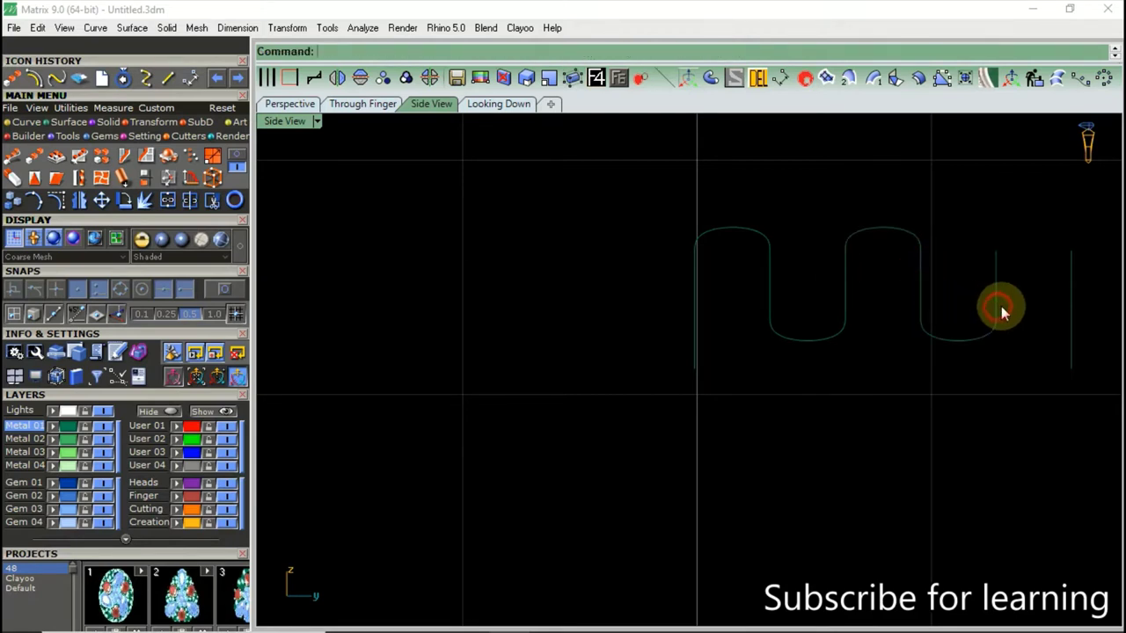
right_click(1002, 306)
click(997, 261)
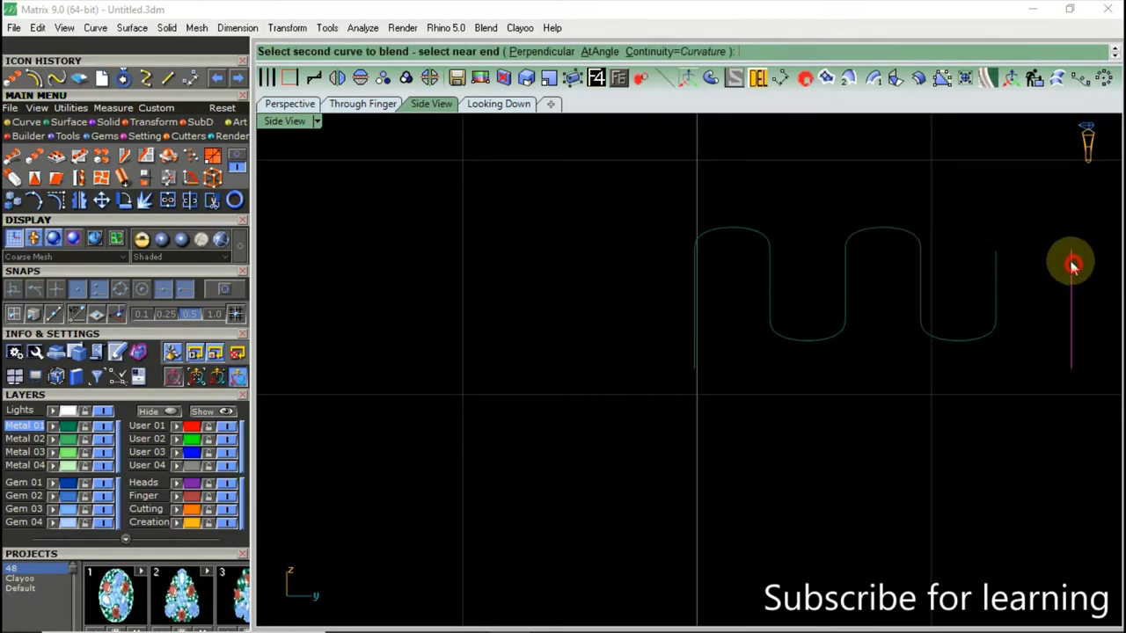
click(1072, 266)
scroll(1075, 210, down, 3)
drag(1075, 209, 816, 261)
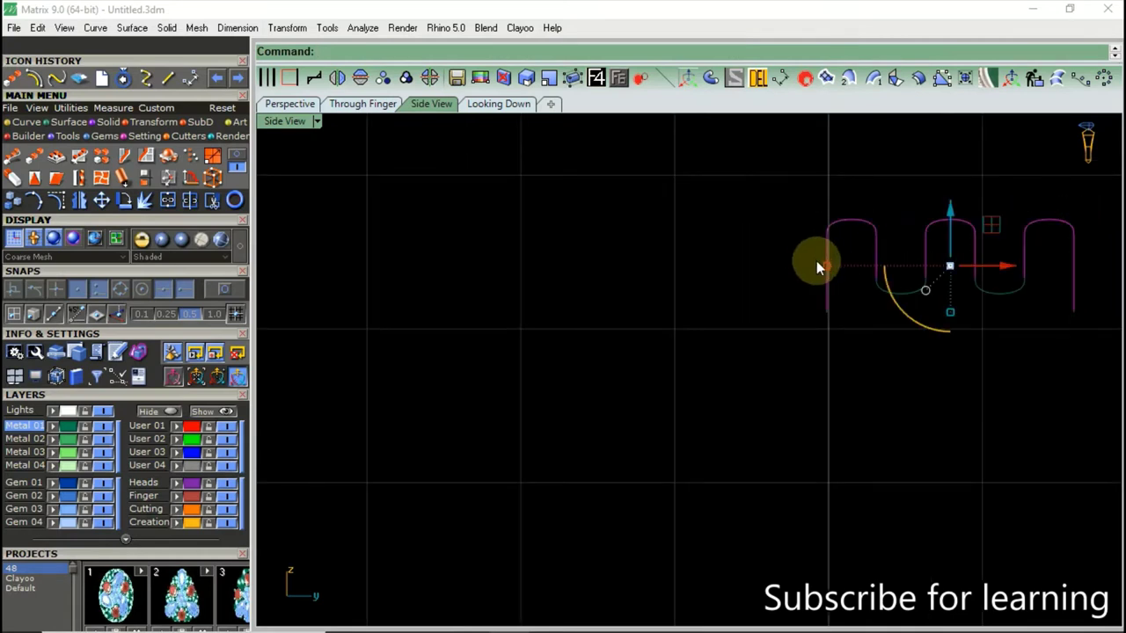
drag(1076, 266, 811, 309)
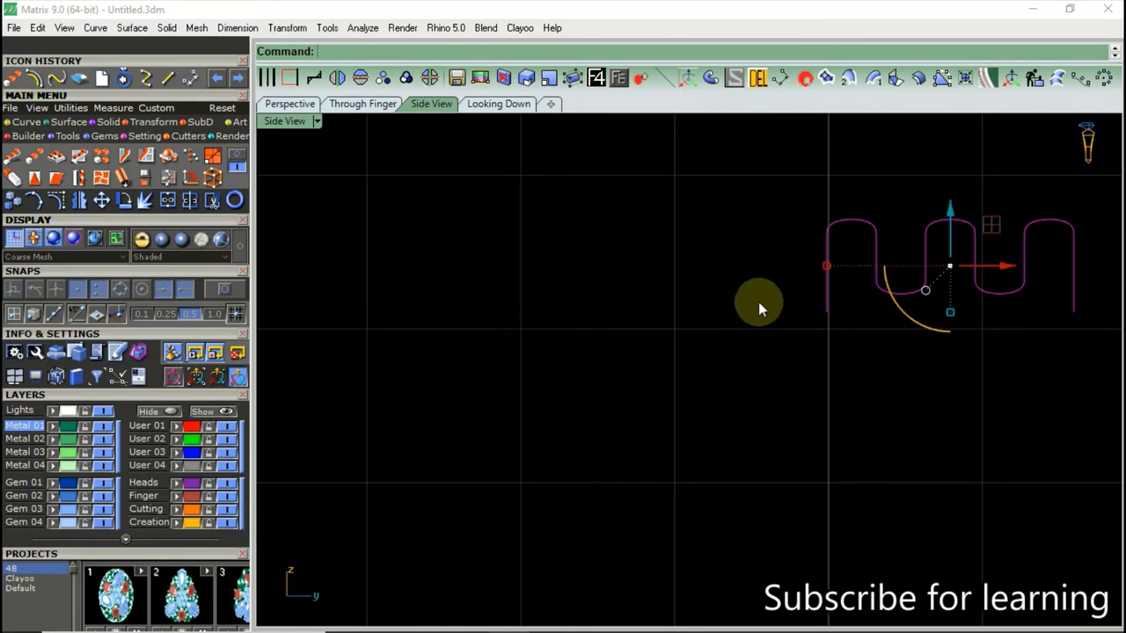
scroll(704, 301, down, 3)
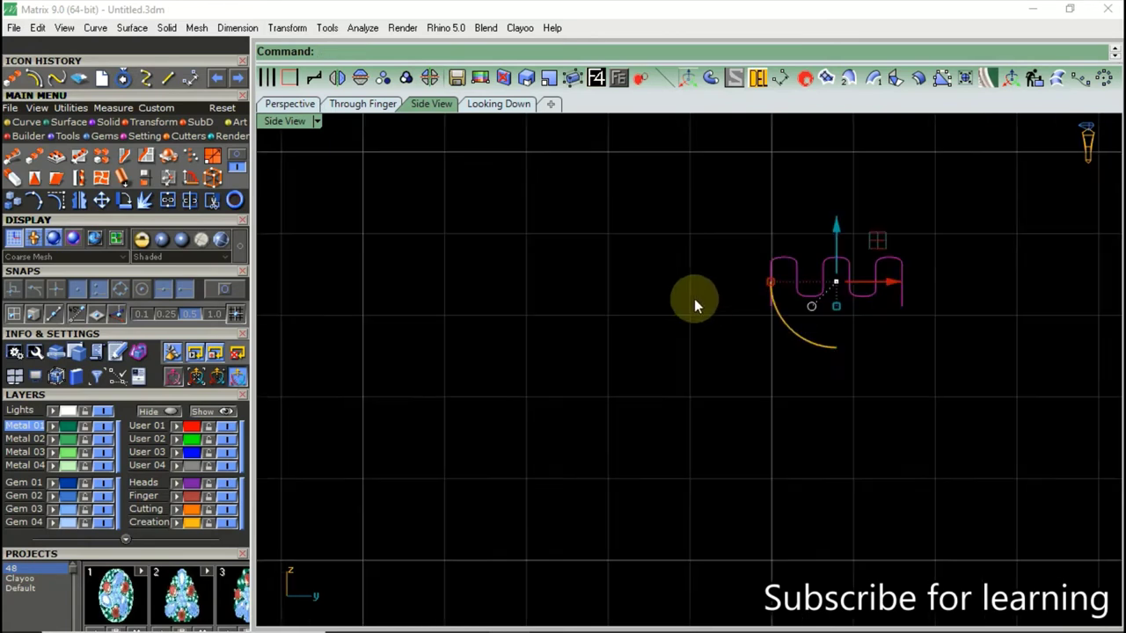
Start Scale 3D on the wave profile, using its right and left ends as references.
click(104, 156)
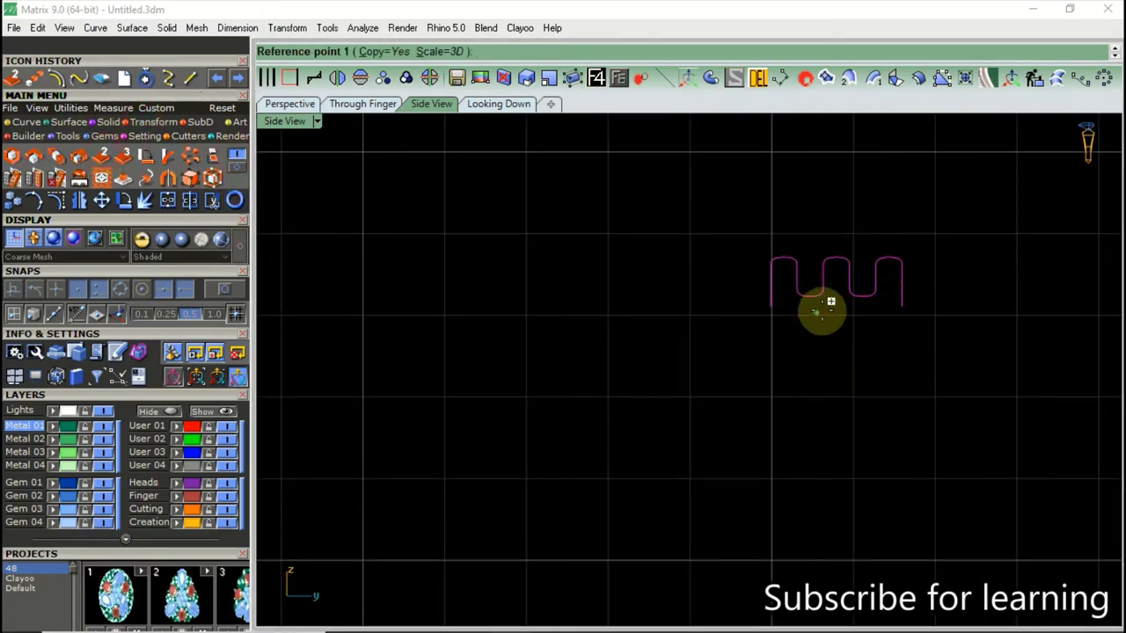
key(Escape)
text(p)
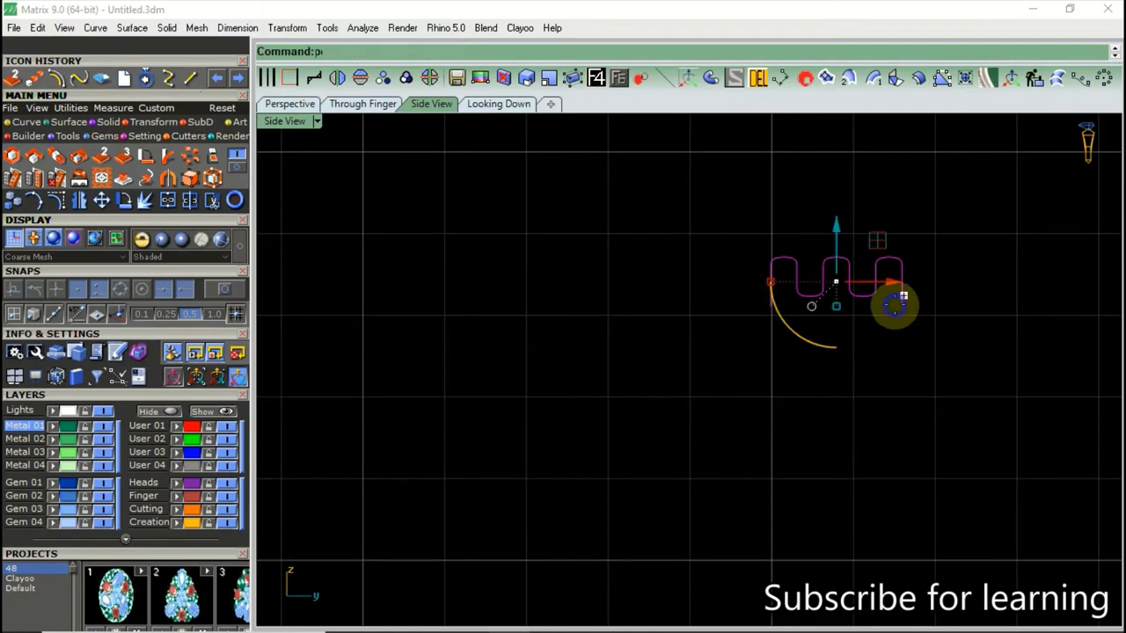
key(Return)
click(903, 305)
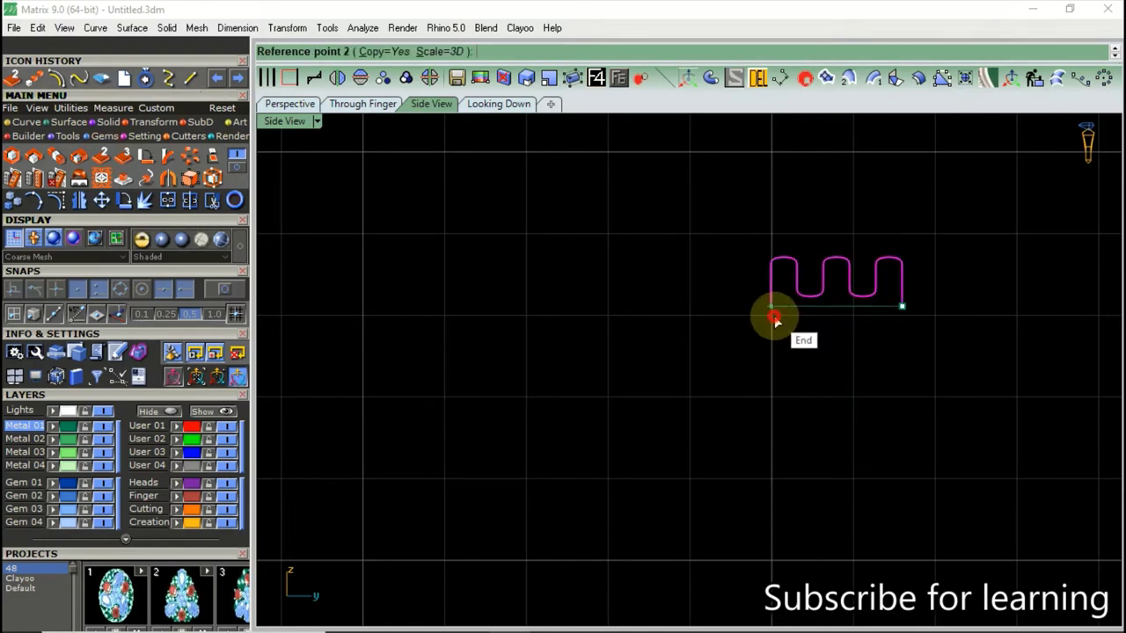
click(775, 319)
click(284, 106)
In Perspective, snap the profile's ends onto the inner and outer arc ends.
mouse_move(490, 314)
right_down()
mouse_move(571, 334)
mouse_move(608, 261)
mouse_move(545, 482)
mouse_move(716, 362)
right_up()
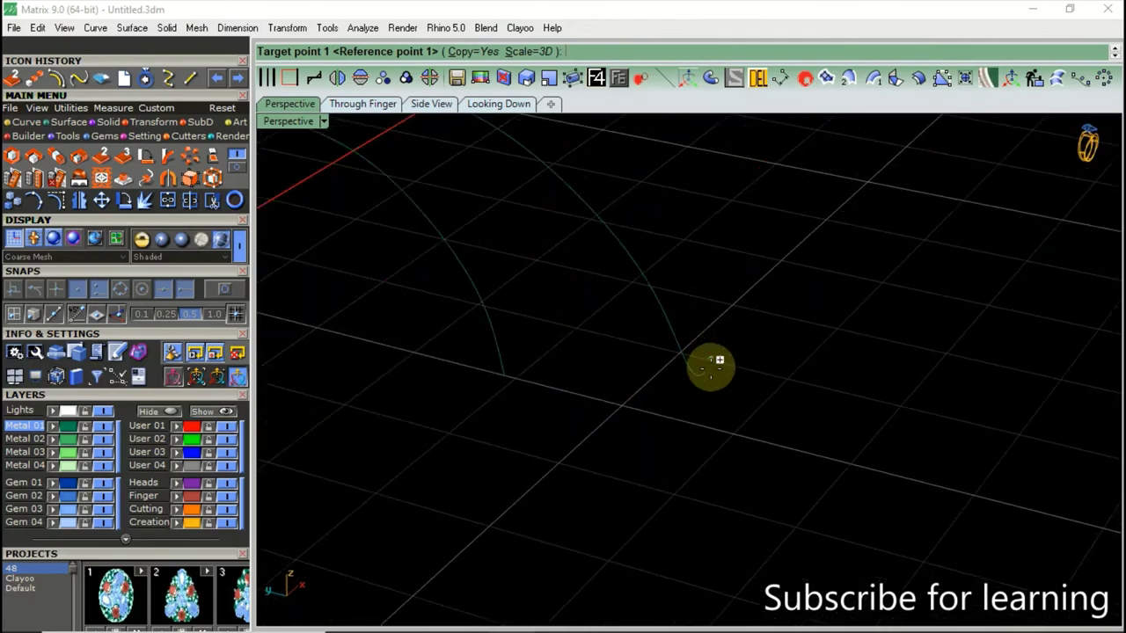
mouse_move(712, 400)
right_down()
mouse_move(748, 420)
mouse_move(531, 369)
right_up()
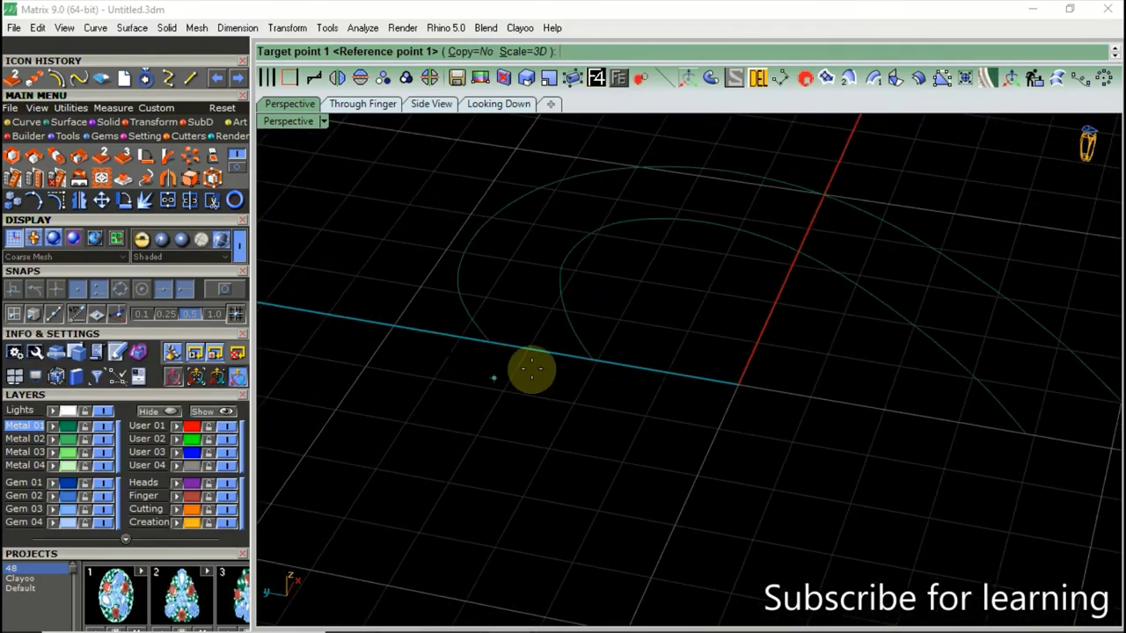
click(594, 355)
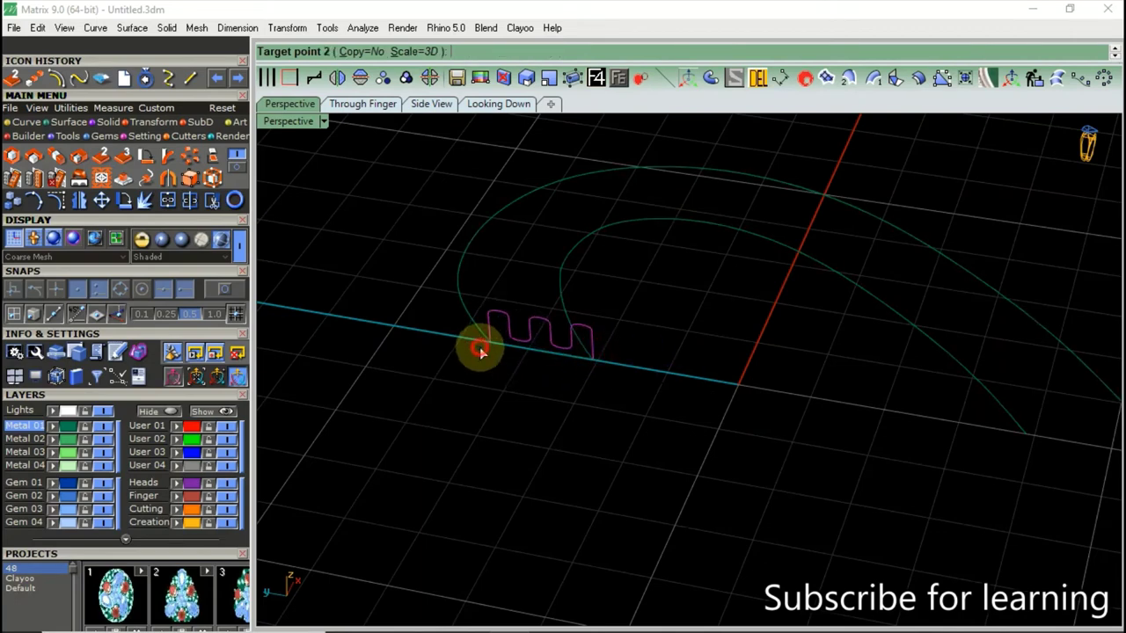
click(480, 350)
key(ctrl+z)
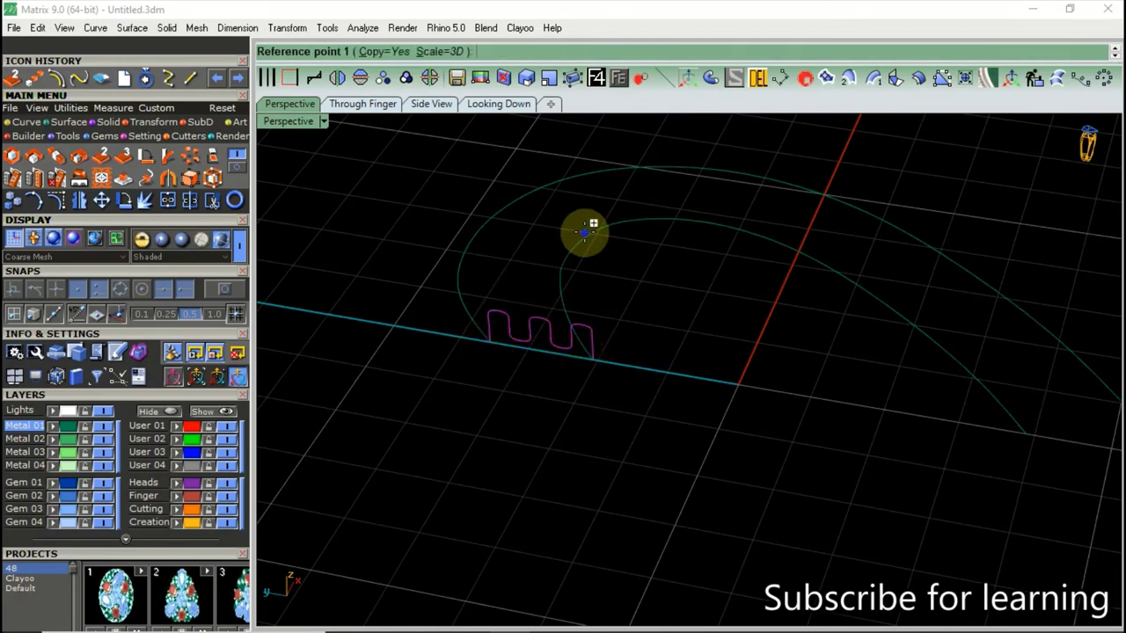
key(Escape)
mouse_move(585, 231)
right_down()
mouse_move(520, 314)
mouse_move(590, 377)
mouse_move(563, 384)
mouse_move(585, 341)
right_up()
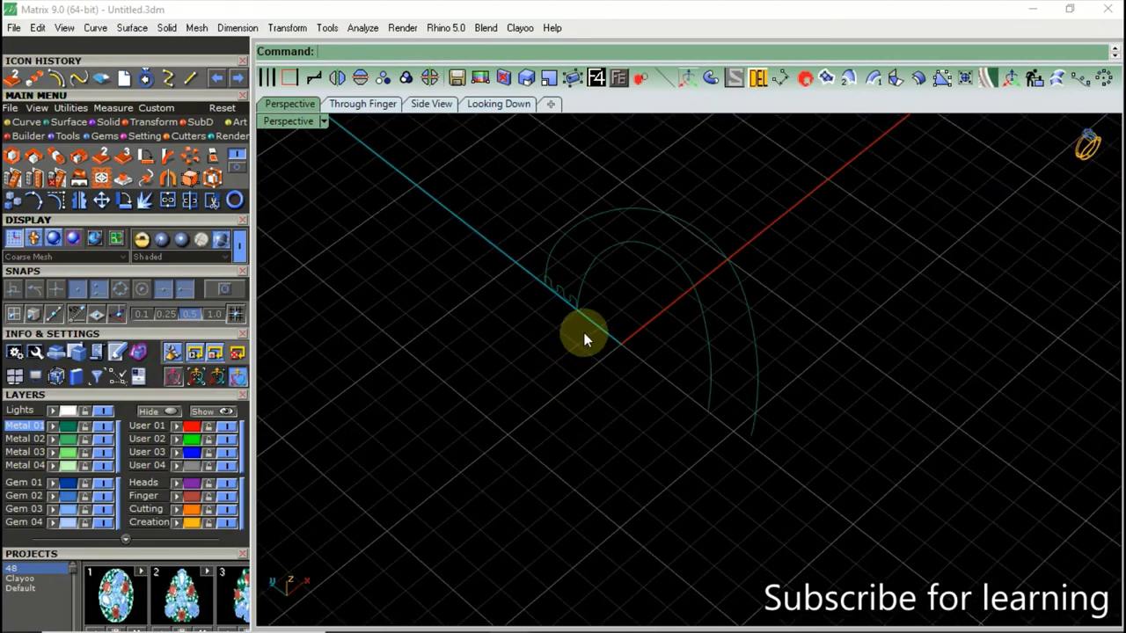
Try a Sweep 2 Rails of the wave profile along the inner and outer arcs.
click(826, 81)
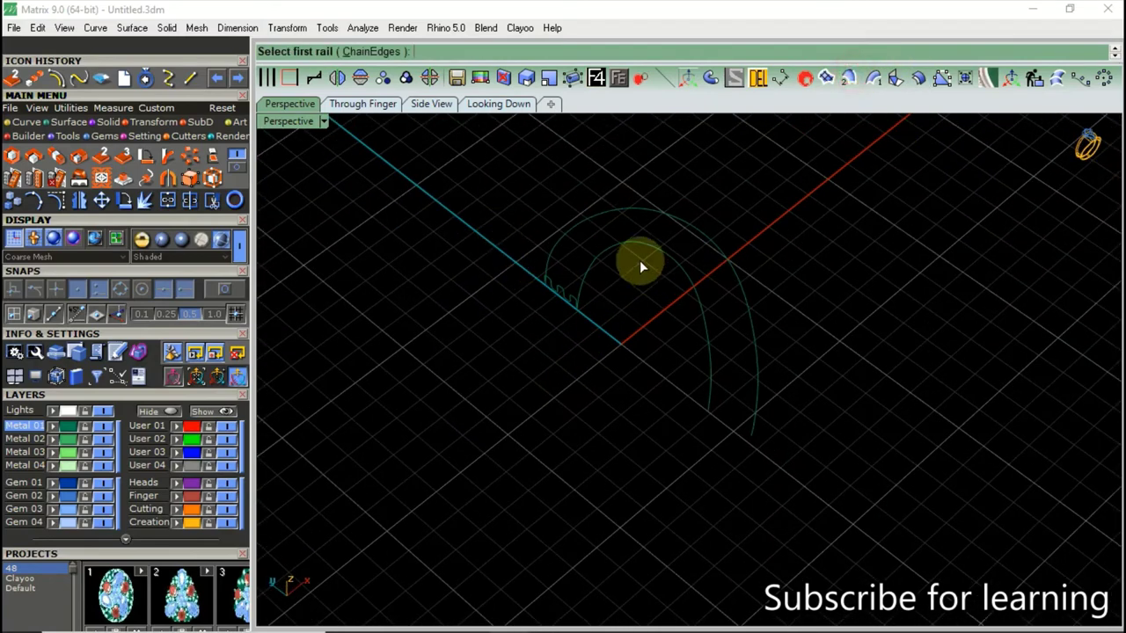
click(589, 267)
click(550, 263)
scroll(562, 290, up, 2)
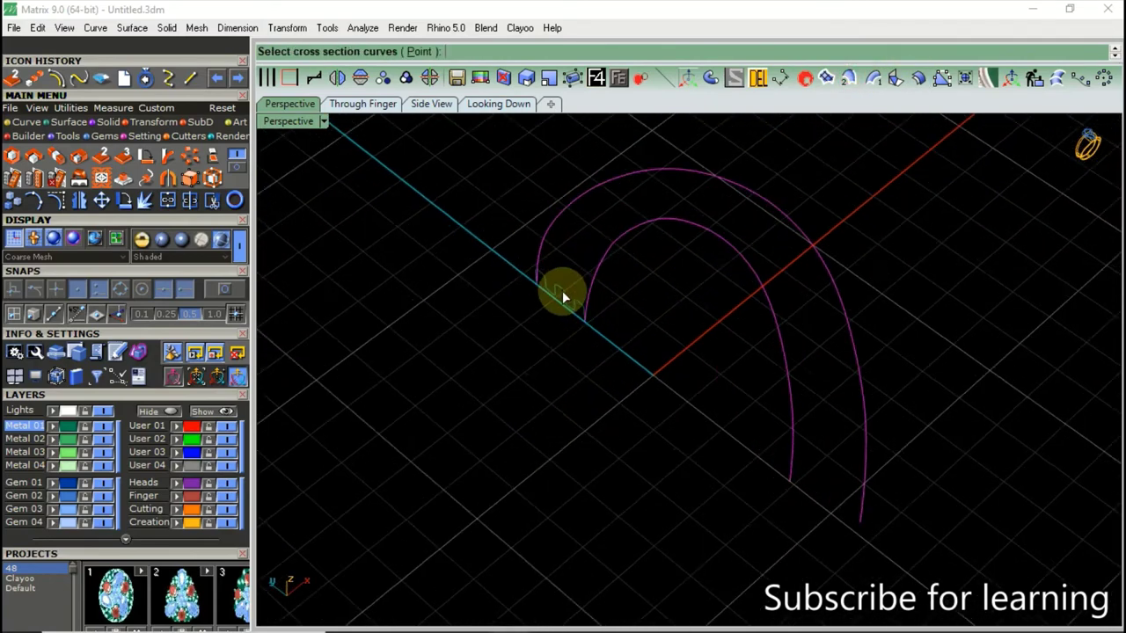
scroll(562, 291, up, 1)
click(562, 291)
key(Return)
key(Return)
mouse_move(552, 419)
right_down()
mouse_move(891, 255)
mouse_move(744, 296)
mouse_move(819, 397)
mouse_move(850, 322)
mouse_move(857, 360)
mouse_move(895, 255)
mouse_move(767, 284)
right_up()
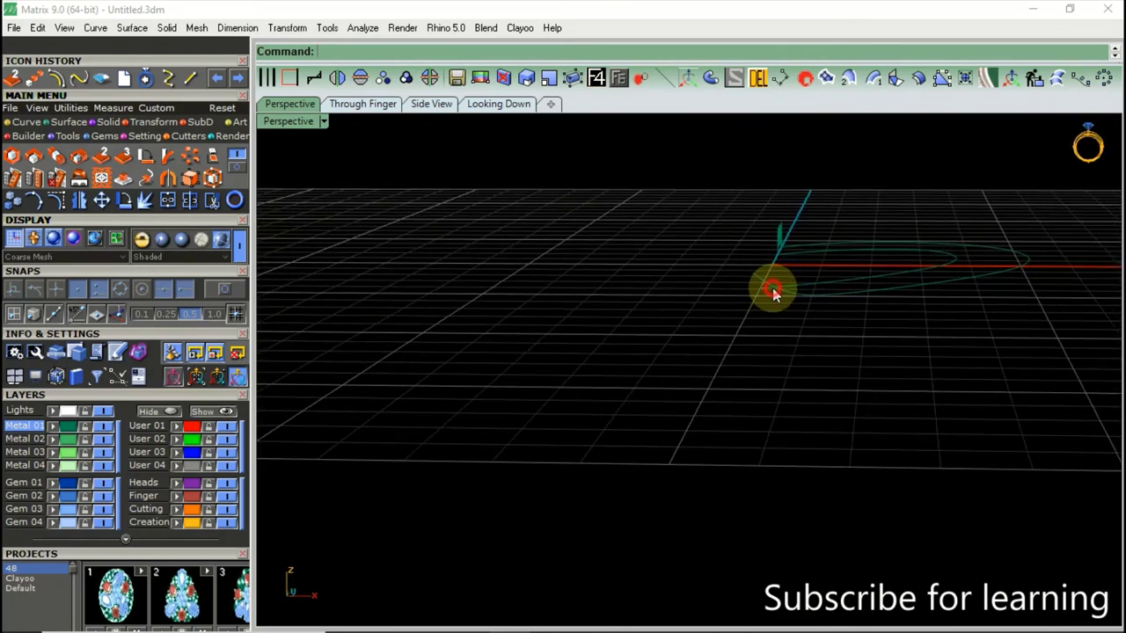
In Side View, drag the rail curve's raised end point down onto the baseline.
click(770, 284)
scroll(843, 310, up, 2)
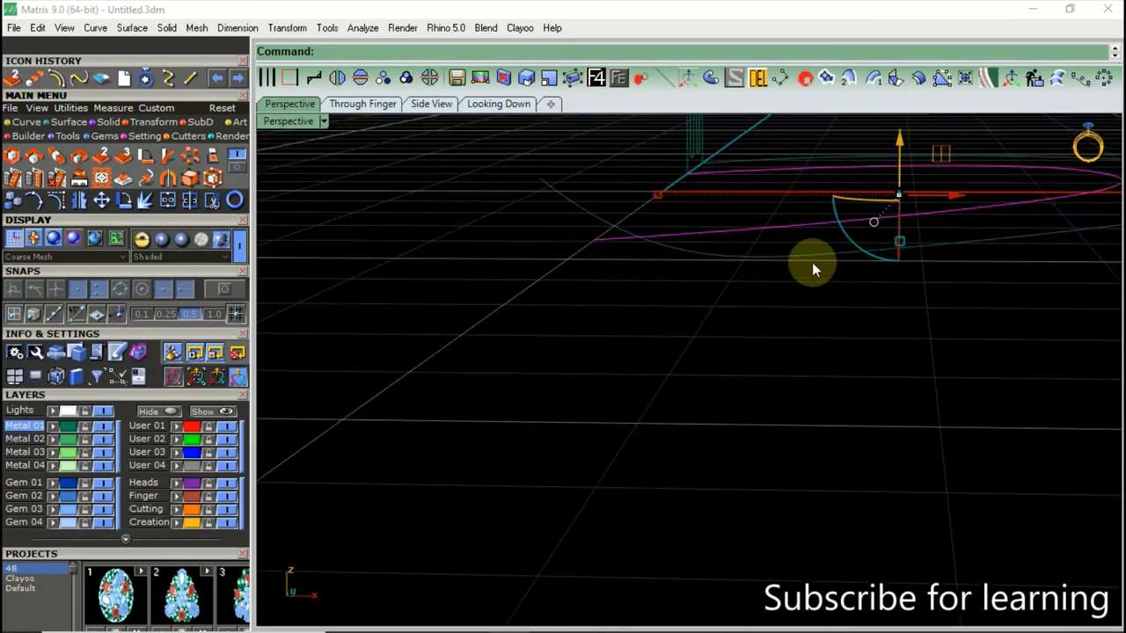
scroll(814, 264, up, 2)
click(431, 103)
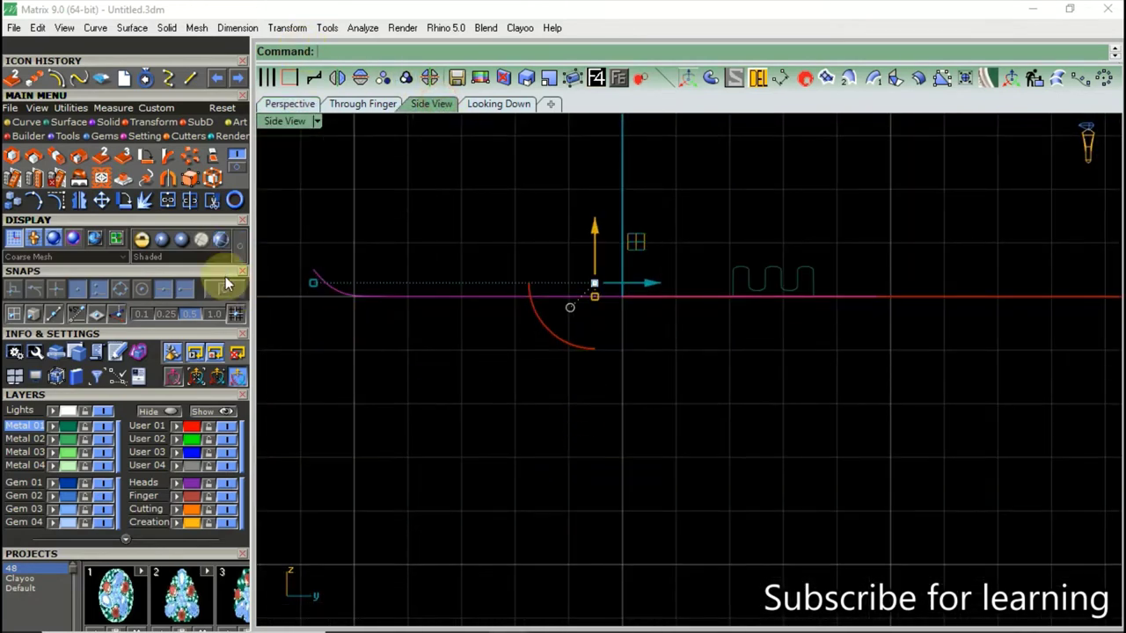
click(302, 248)
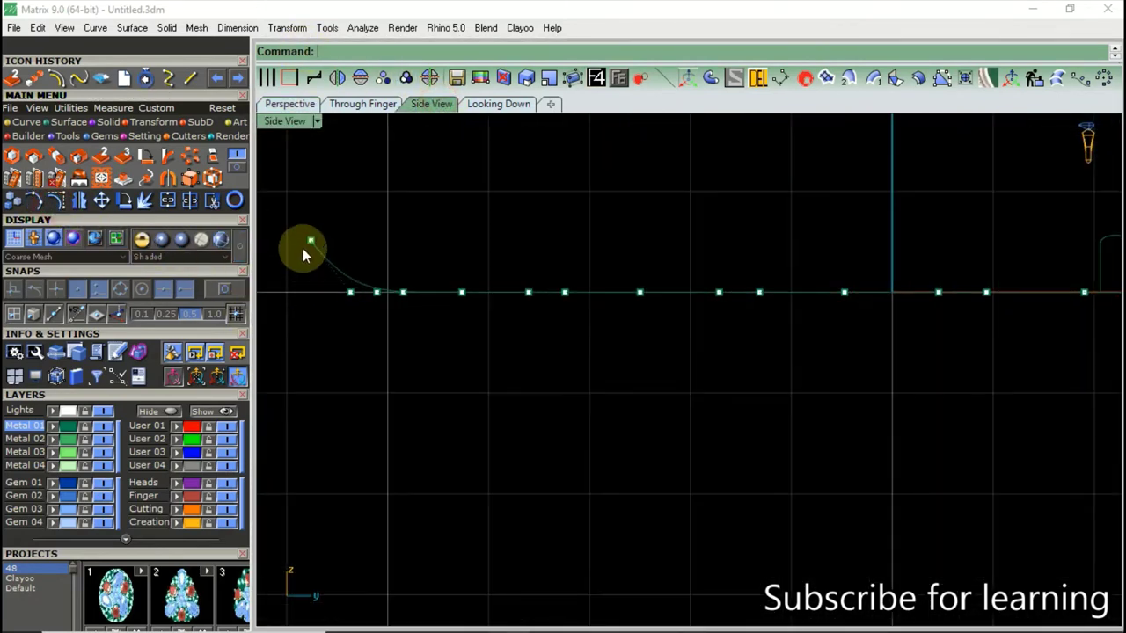
drag(307, 251, 308, 255)
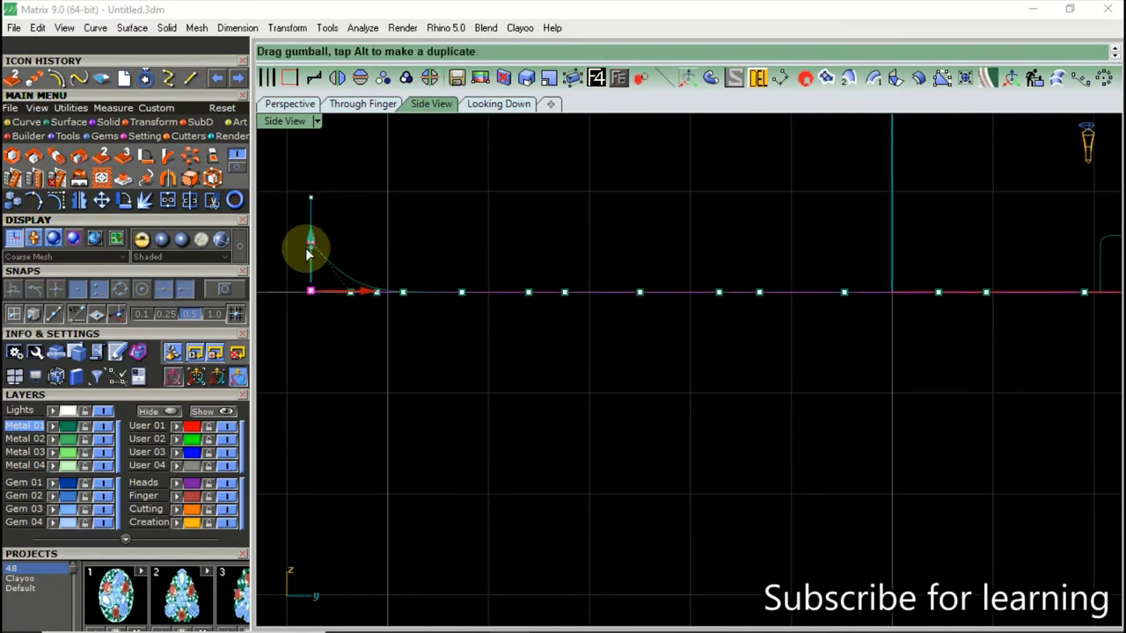
drag(308, 255, 310, 291)
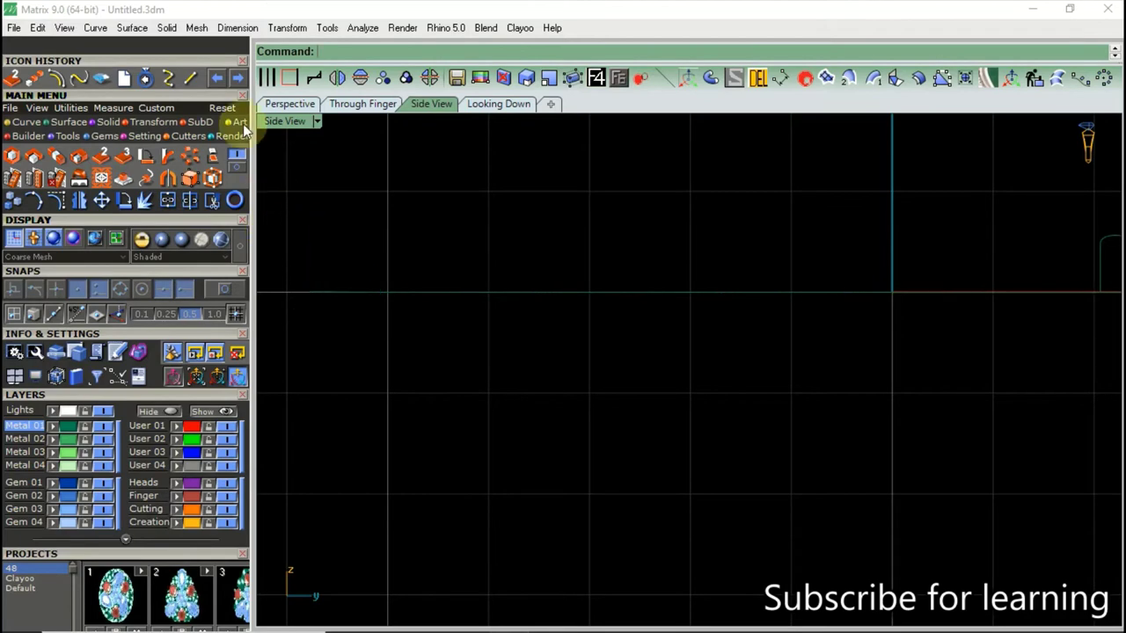
Sweep the wave profile along both heart arcs into a ribbed surface band.
click(290, 103)
mouse_move(633, 355)
right_down()
mouse_move(744, 380)
mouse_move(578, 309)
mouse_move(613, 255)
right_up()
drag(495, 387, 494, 387)
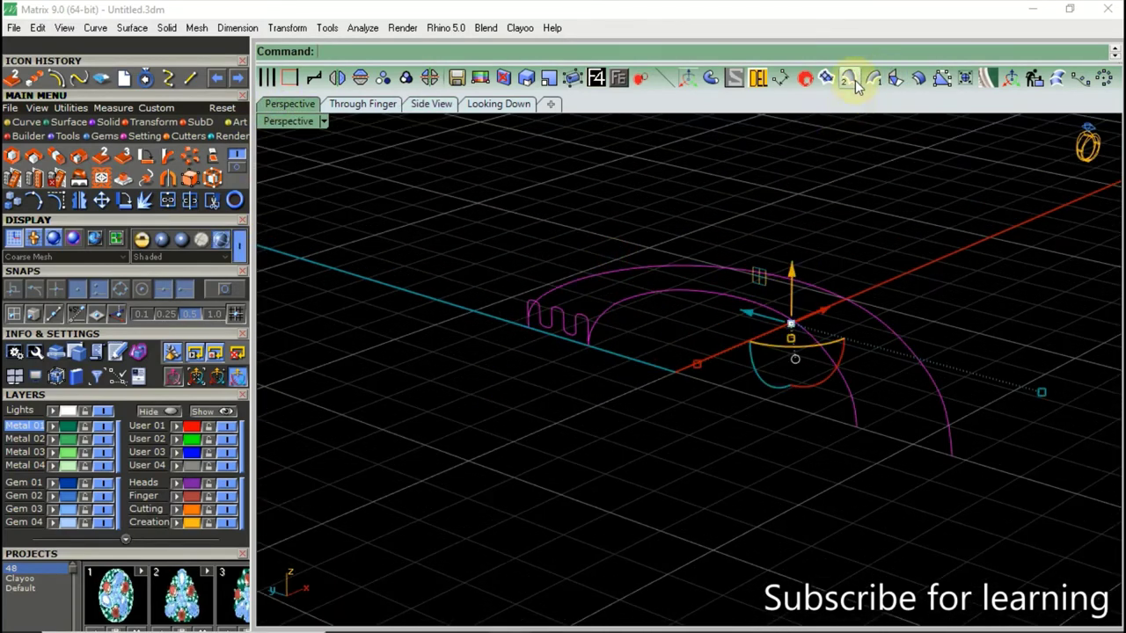
click(851, 80)
Switch Perspective to plastic shading and zoom in close on the swept heart band.
scroll(619, 452, up, 3)
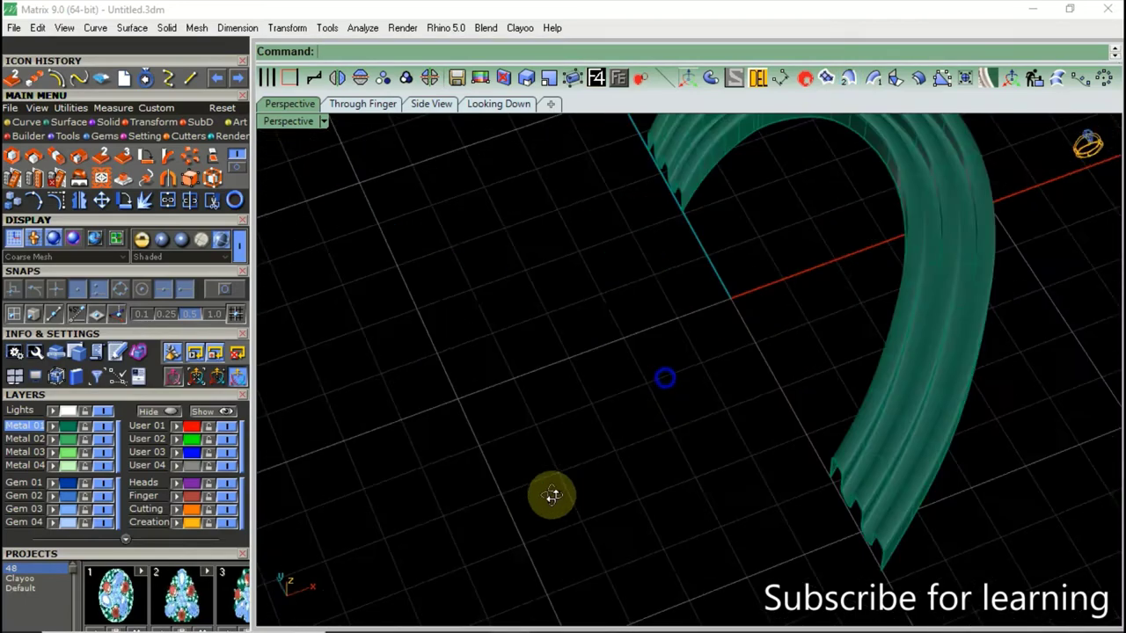
right_drag(553, 497, 493, 414)
click(142, 240)
click(162, 239)
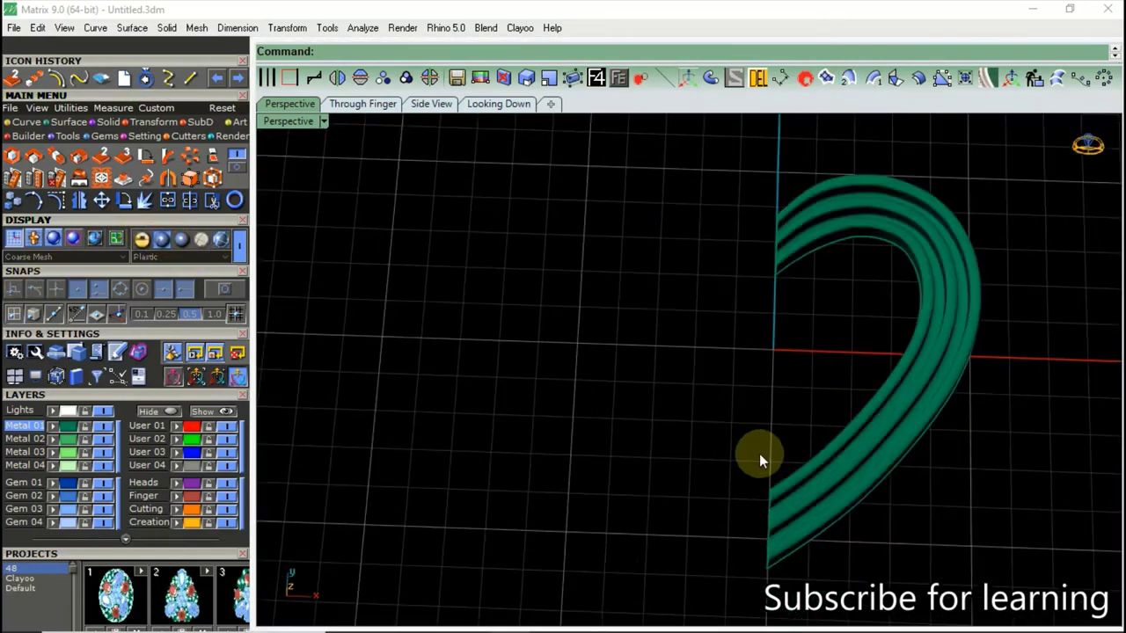
mouse_move(754, 458)
right_down()
mouse_move(754, 376)
mouse_move(780, 440)
mouse_move(874, 384)
mouse_move(837, 422)
mouse_move(835, 441)
right_up()
scroll(832, 438, up, 1)
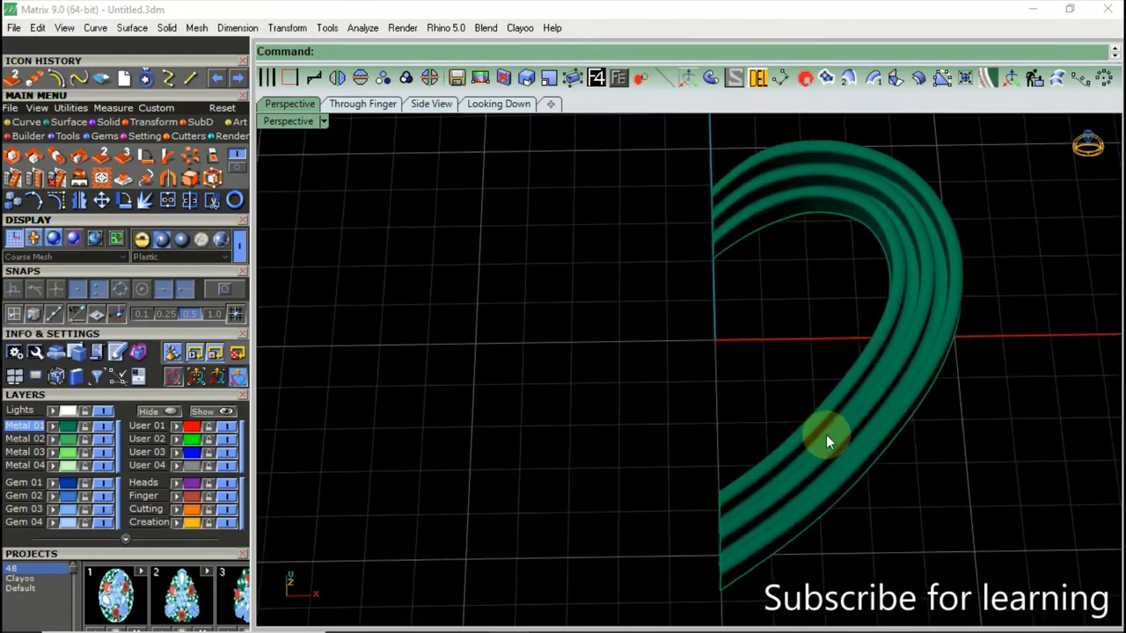
scroll(823, 435, up, 2)
scroll(814, 440, up, 2)
scroll(787, 445, up, 2)
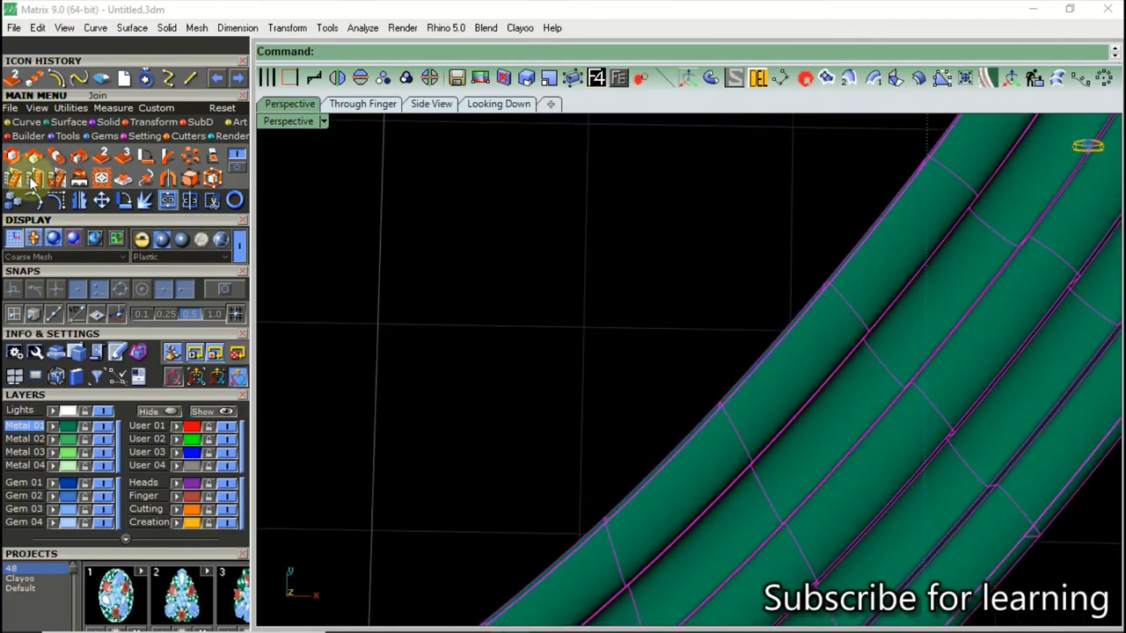
click(27, 121)
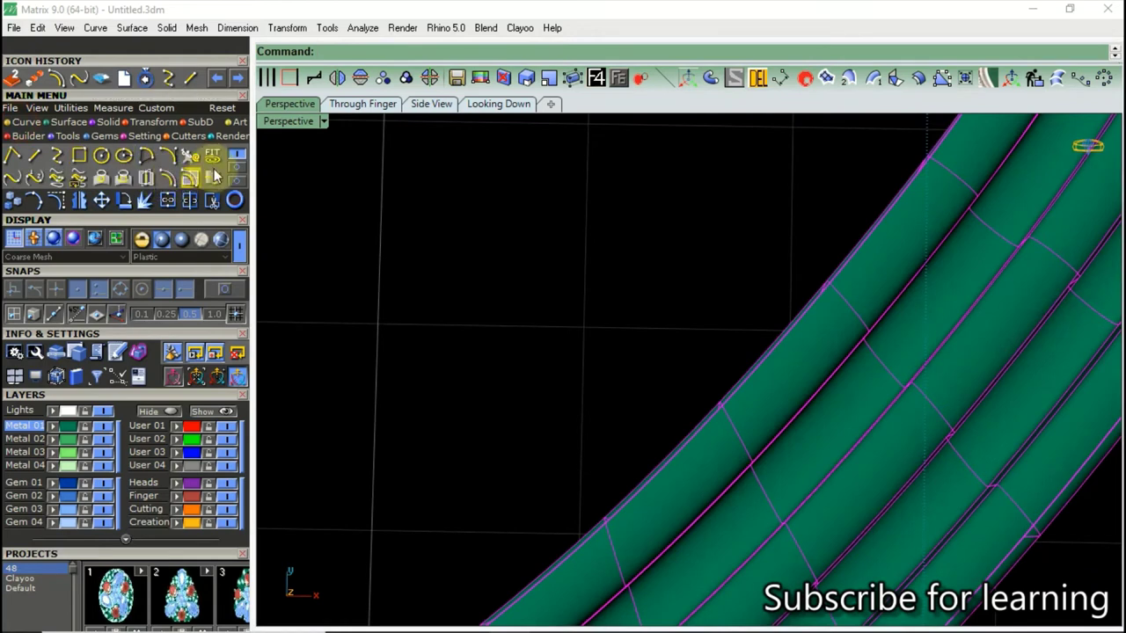
mouse_move(207, 179)
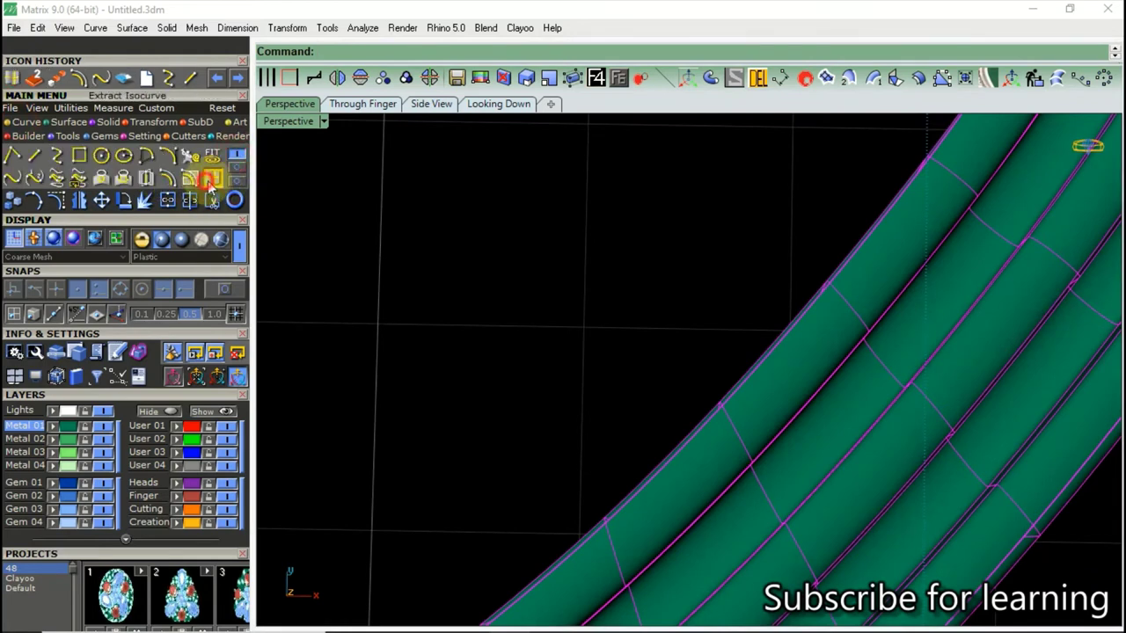
Extract a U-direction isocurve along one groove of the band and select it.
click(201, 176)
click(478, 51)
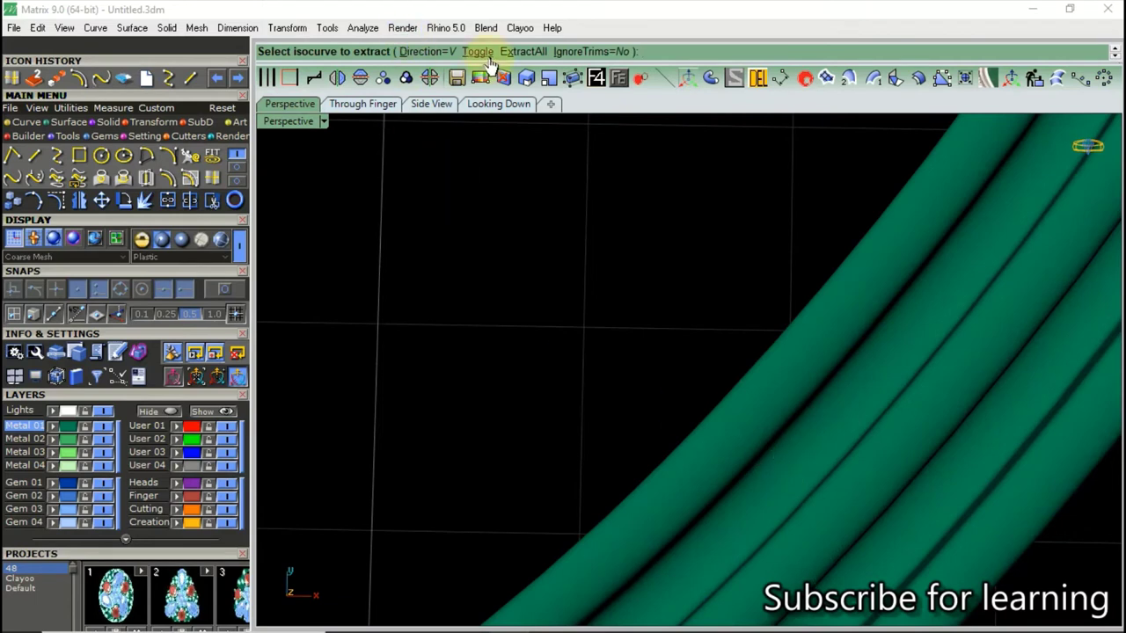
click(767, 491)
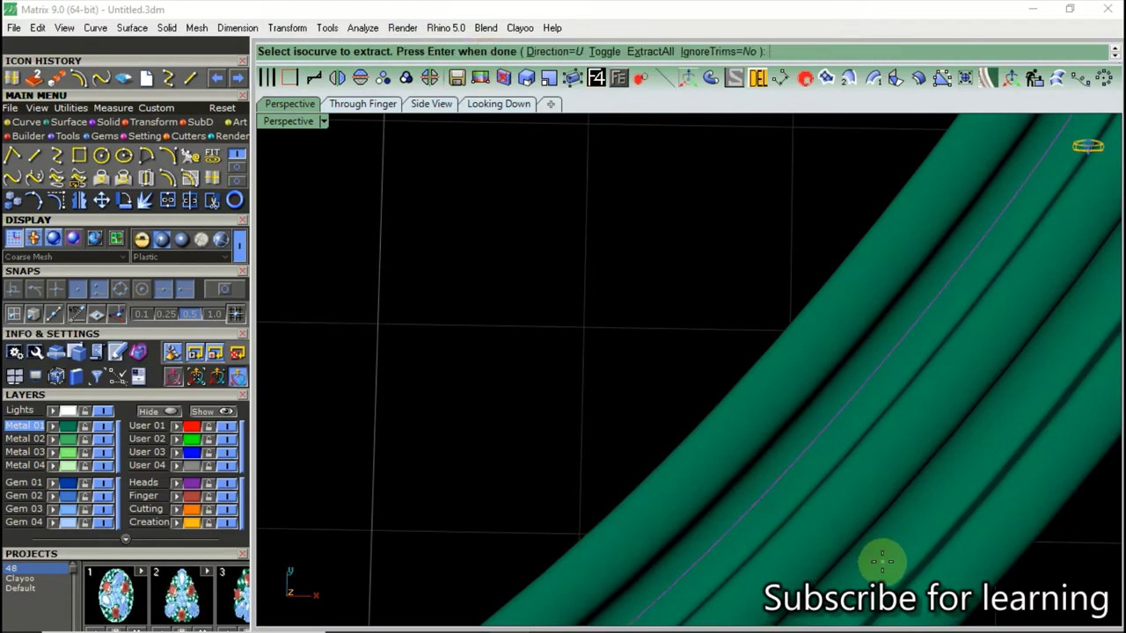
key(Return)
scroll(783, 424, down, 3)
scroll(780, 426, down, 3)
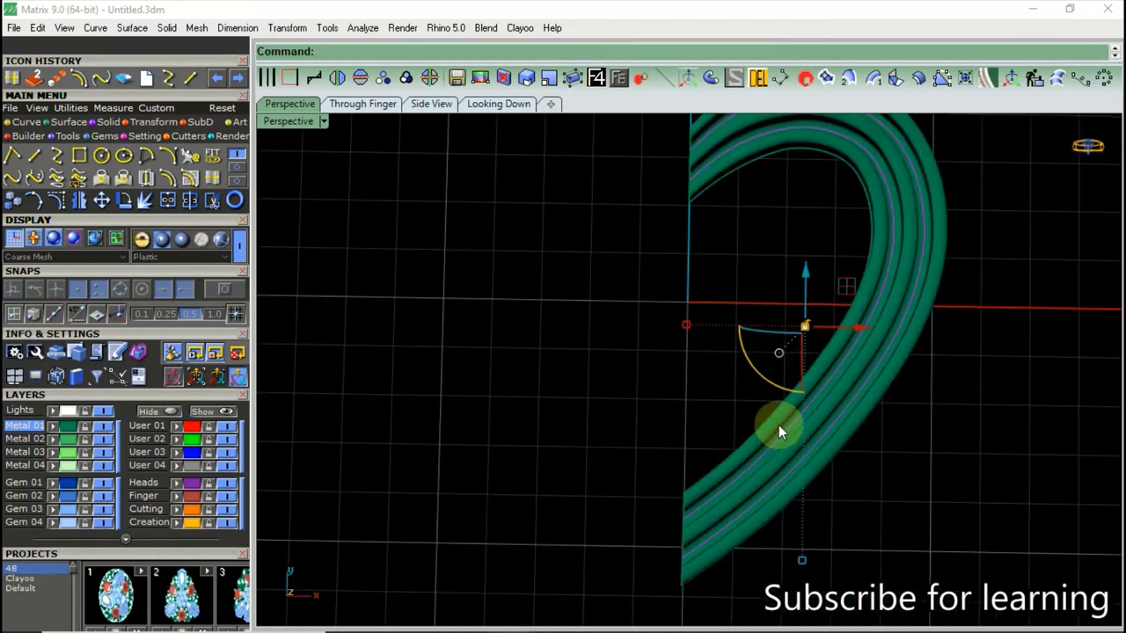
scroll(735, 195, up, 3)
scroll(736, 195, up, 2)
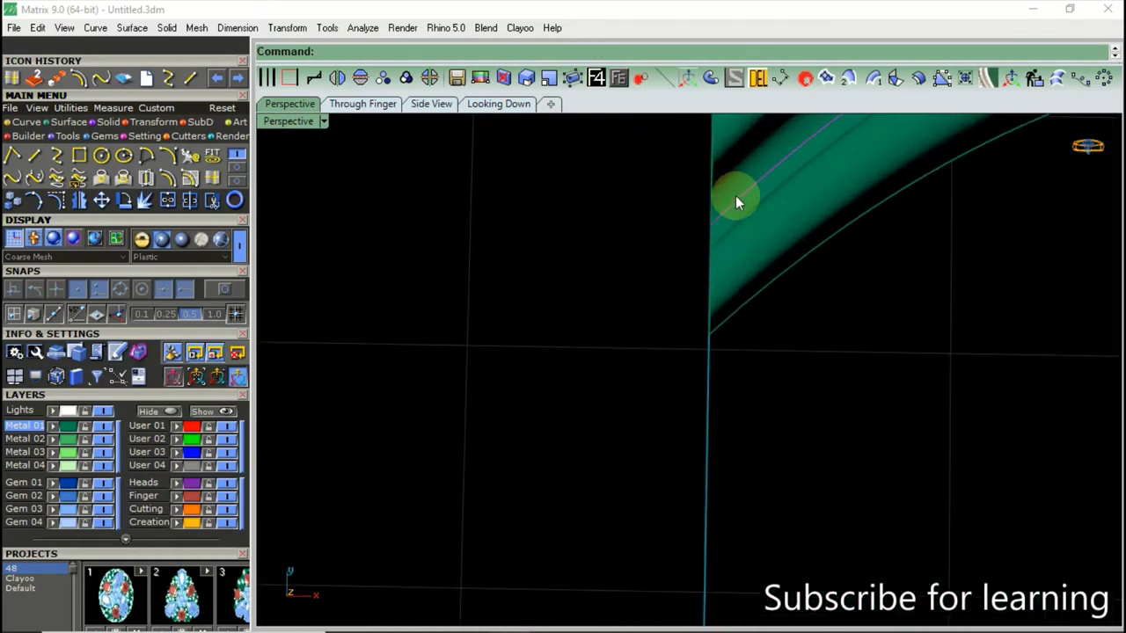
click(735, 202)
Start Milgrain on the selected curve with a 0.4 mm bead size.
key(F6)
click(752, 295)
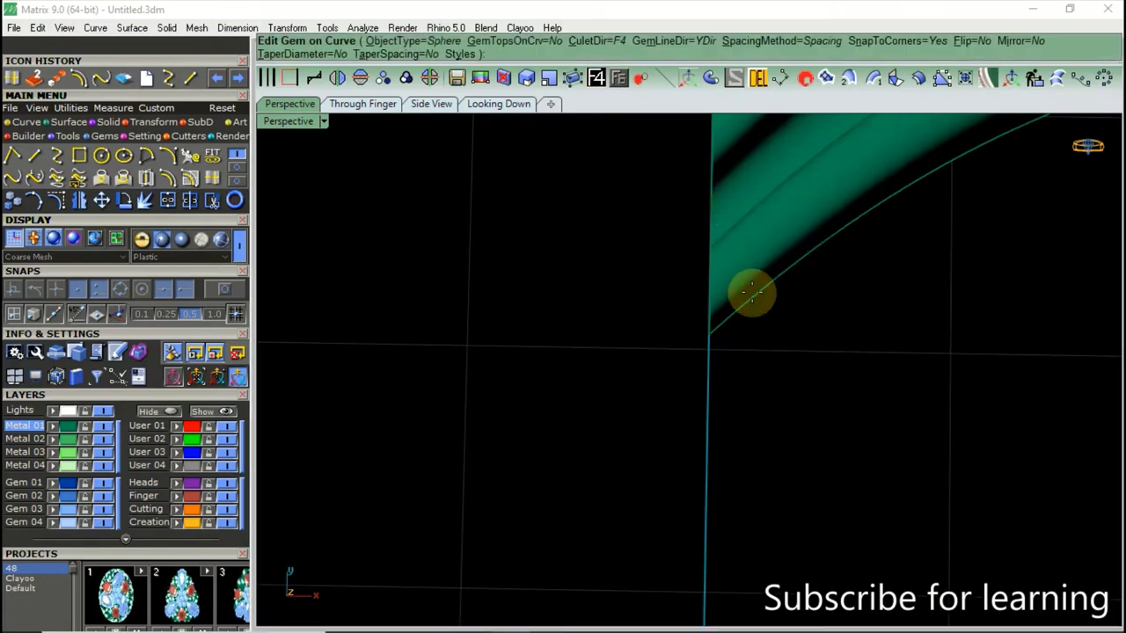
scroll(736, 297, down, 5)
scroll(493, 470, down, 1)
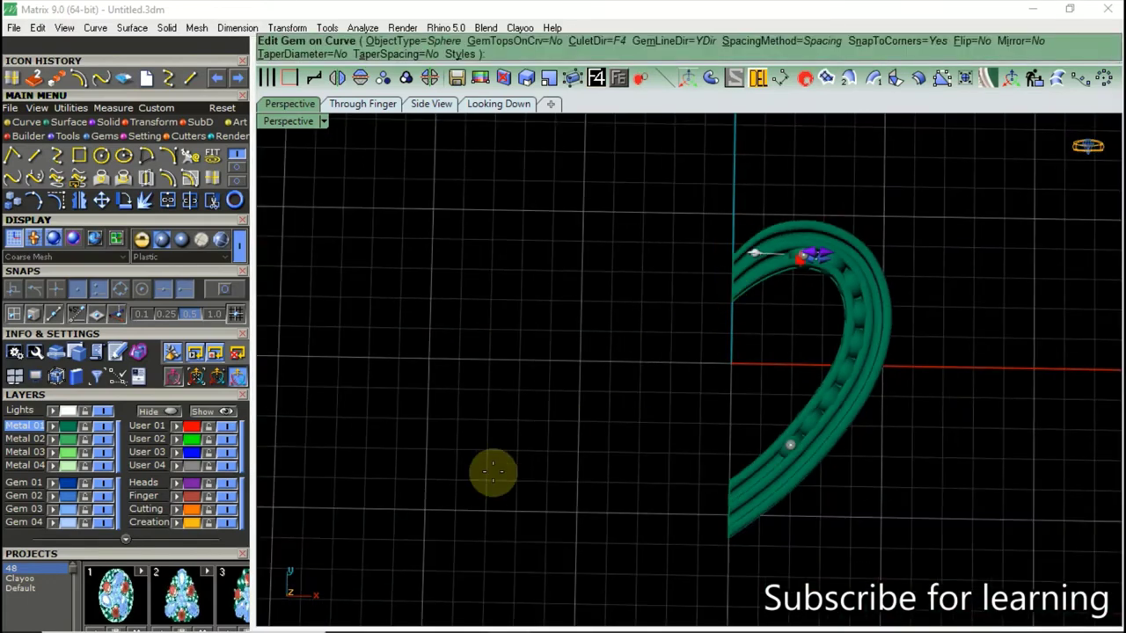
drag(196, 561, 196, 149)
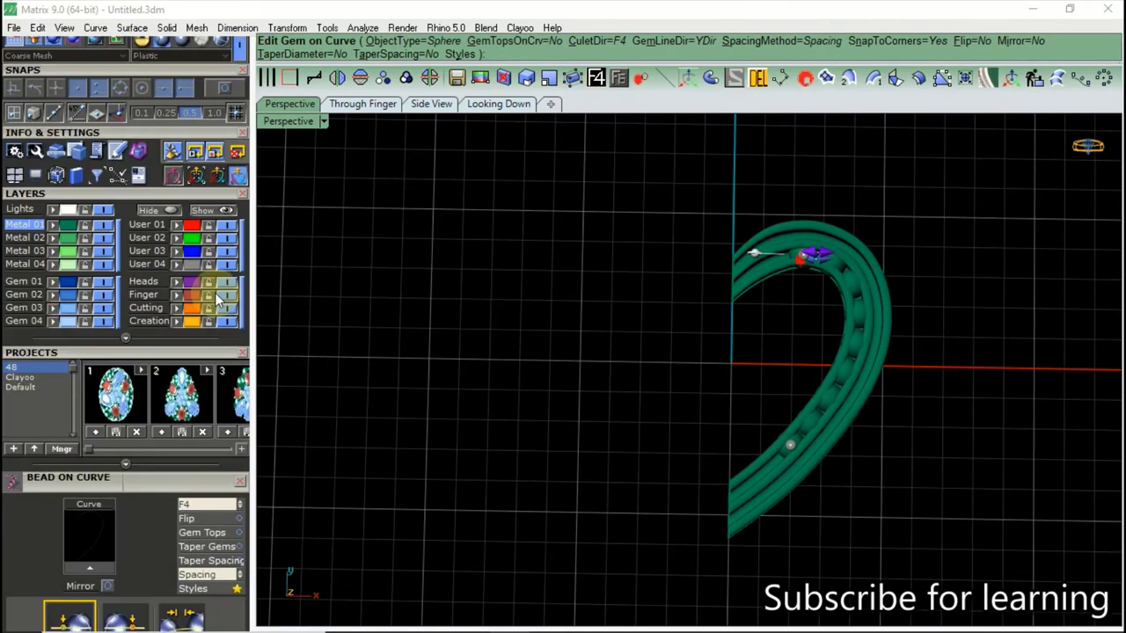
click(180, 473)
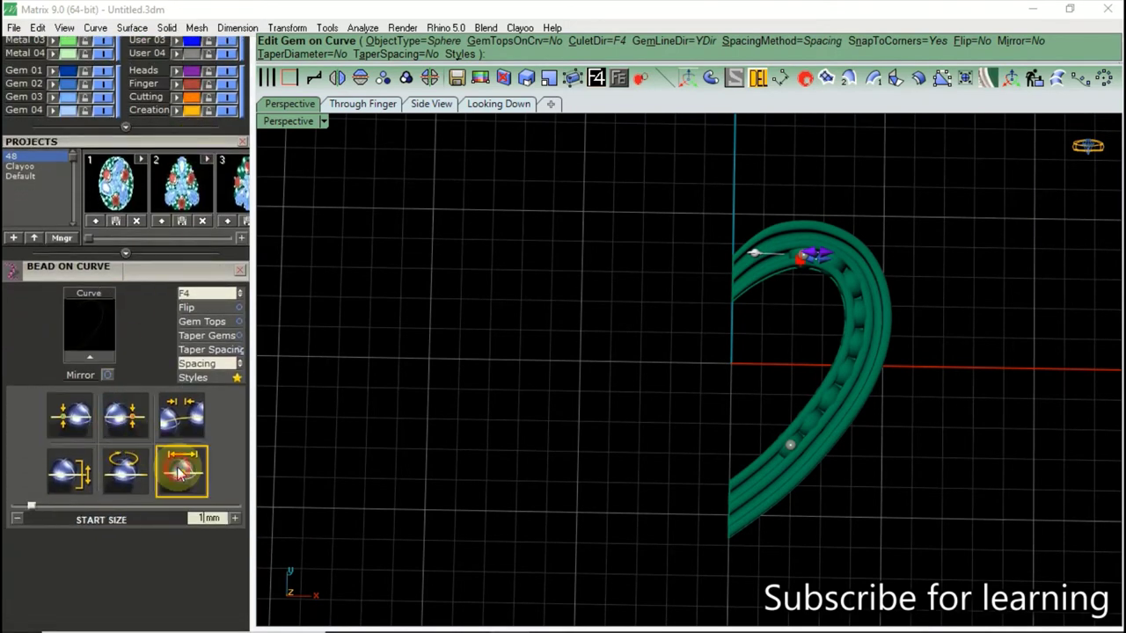
text(0.4)
key(Return)
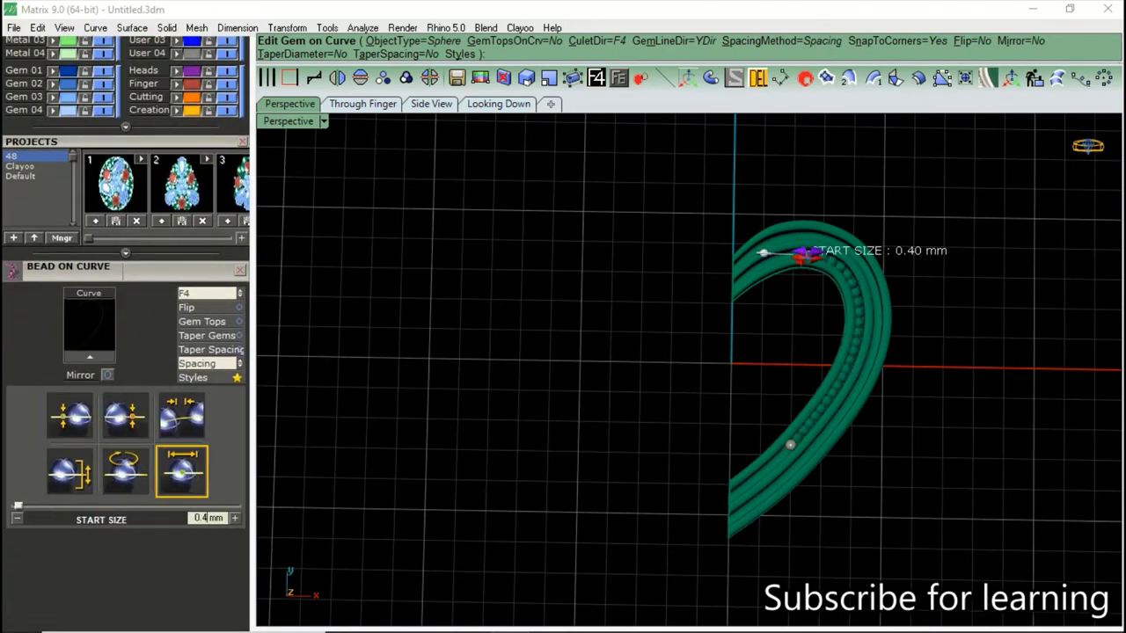
Set start position 0 and end position 100%, completing the first bead row.
click(178, 419)
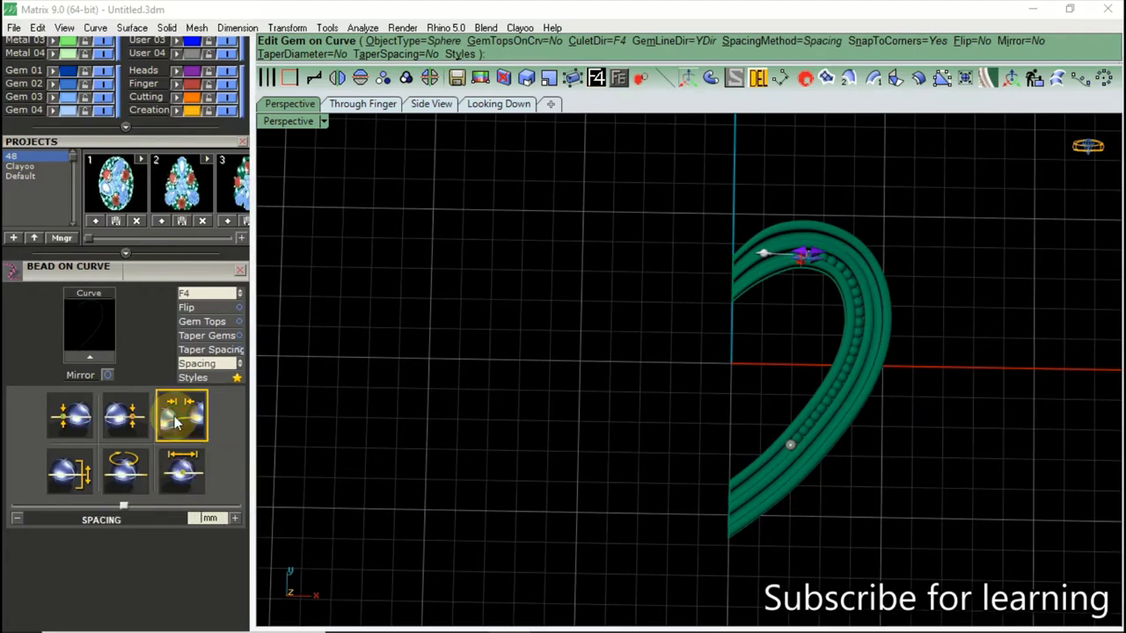
click(64, 419)
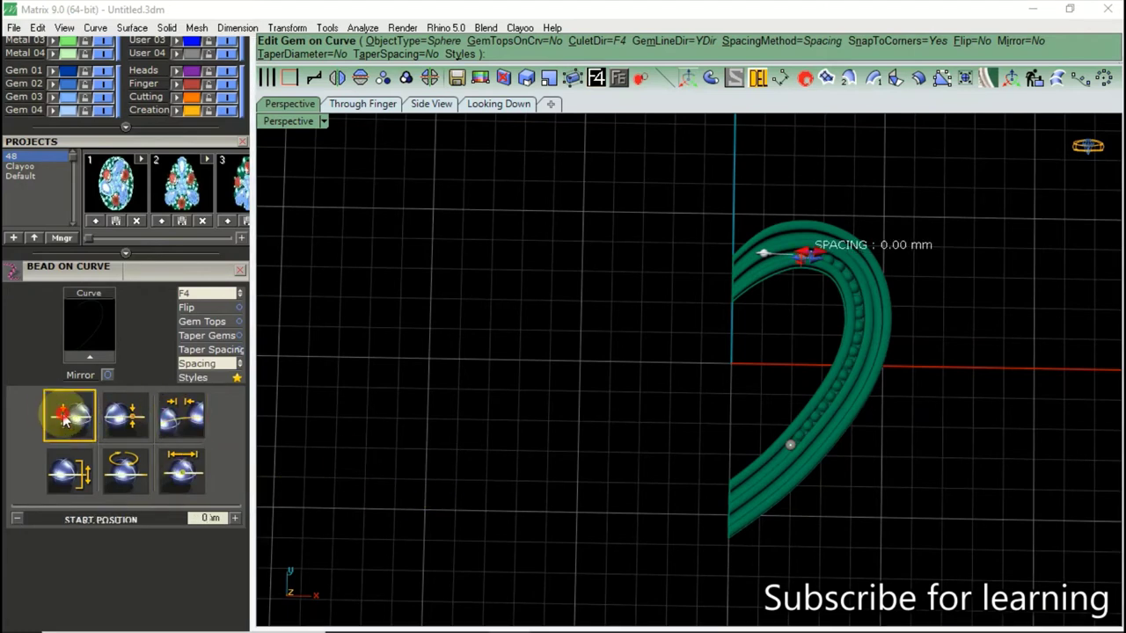
click(119, 420)
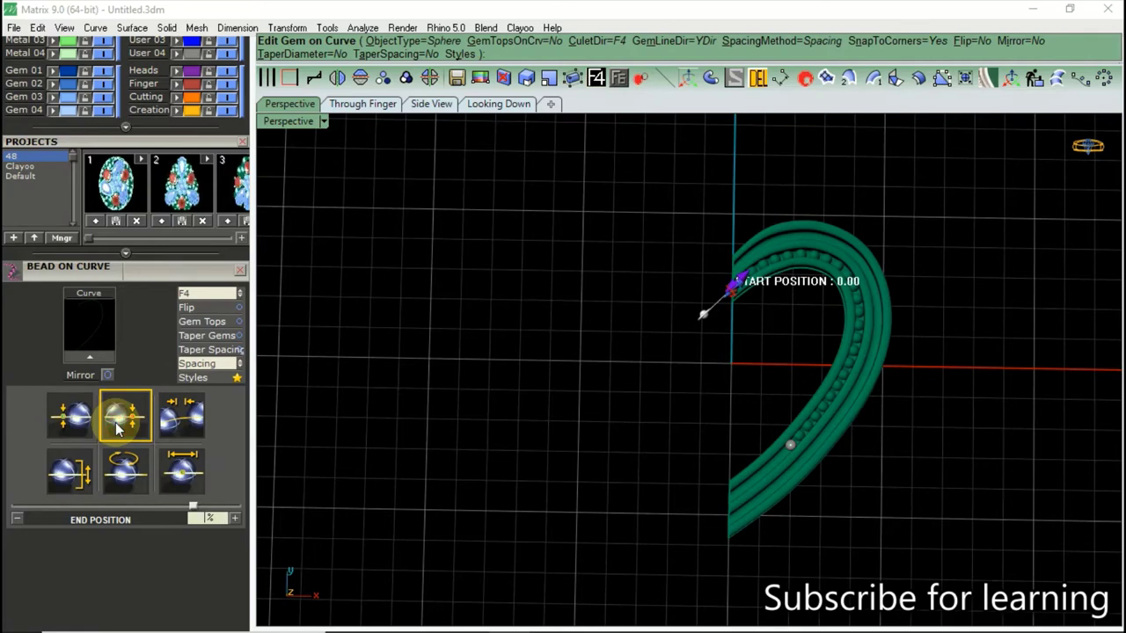
text(100)
key(Return)
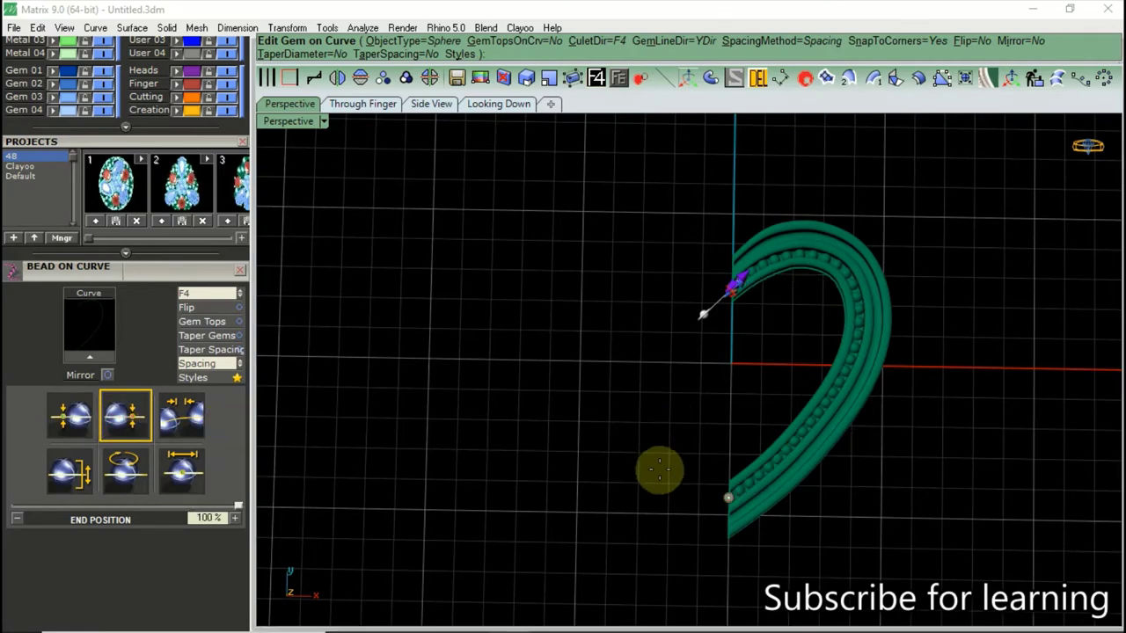
scroll(752, 515, up, 3)
scroll(744, 508, down, 1)
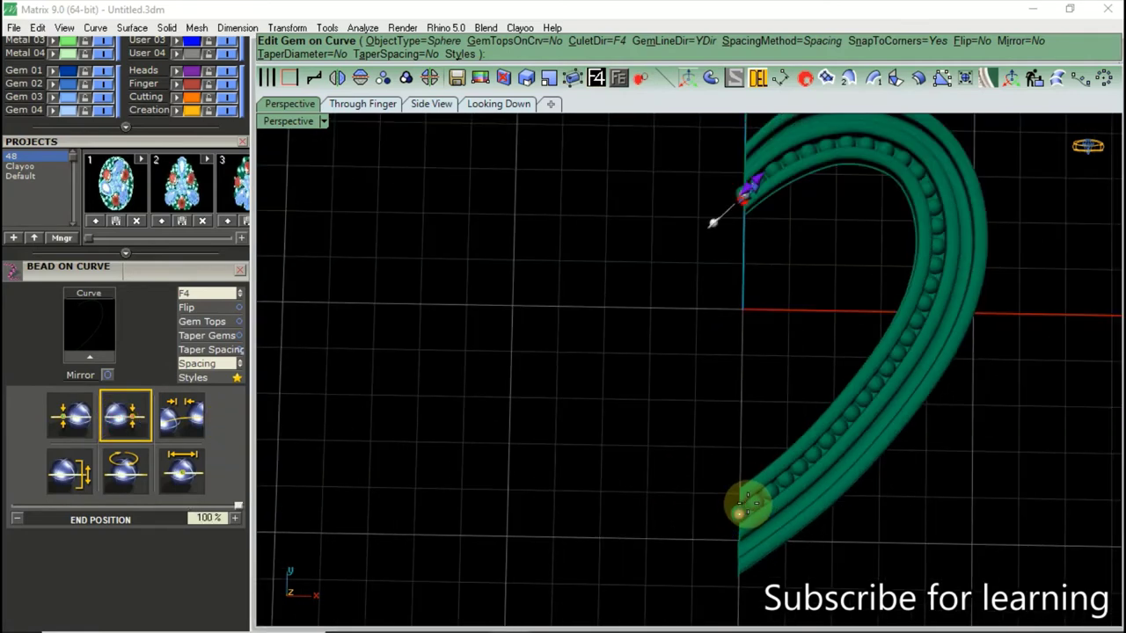
right_click(752, 510)
scroll(753, 539, up, 4)
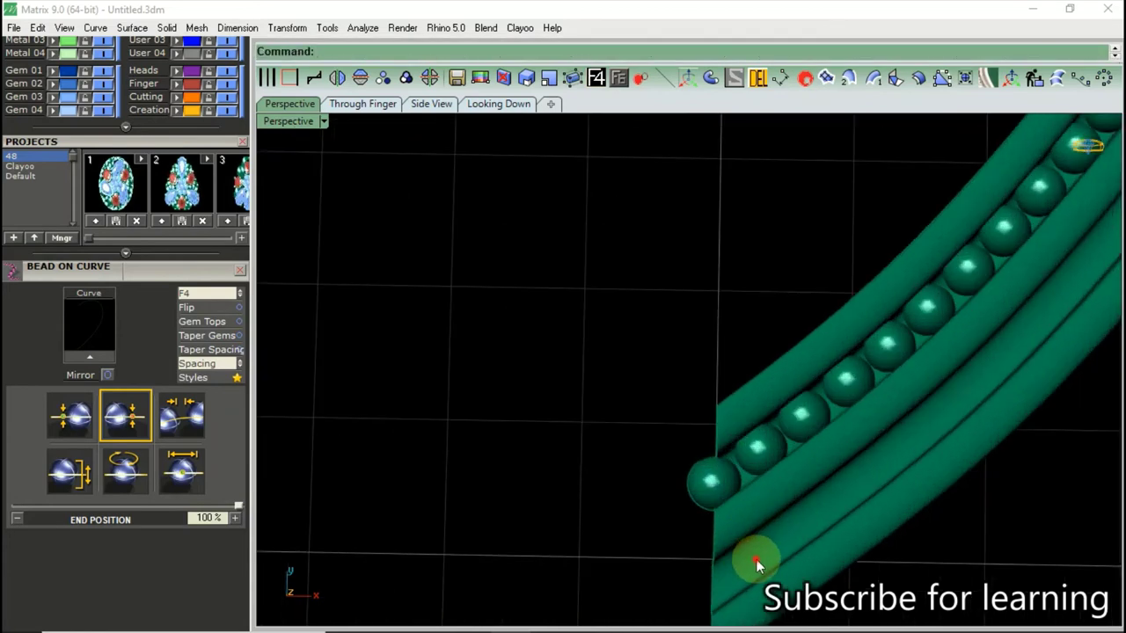
key(Escape)
Add a second full-length row of 0.4 mm beads along the next groove curve.
right_click(749, 554)
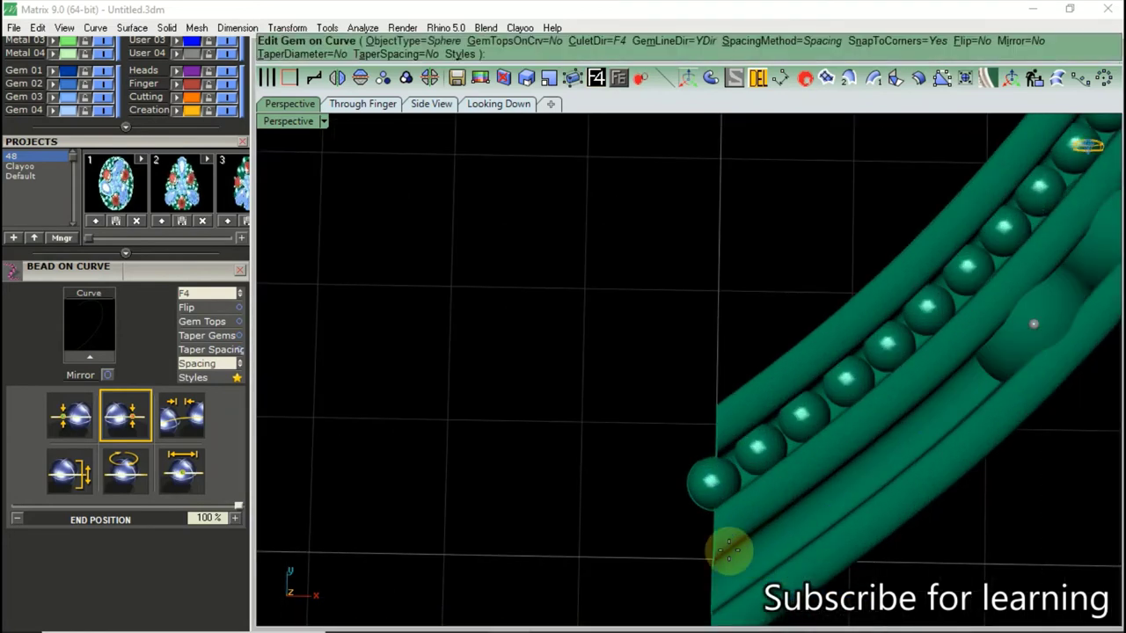
click(79, 418)
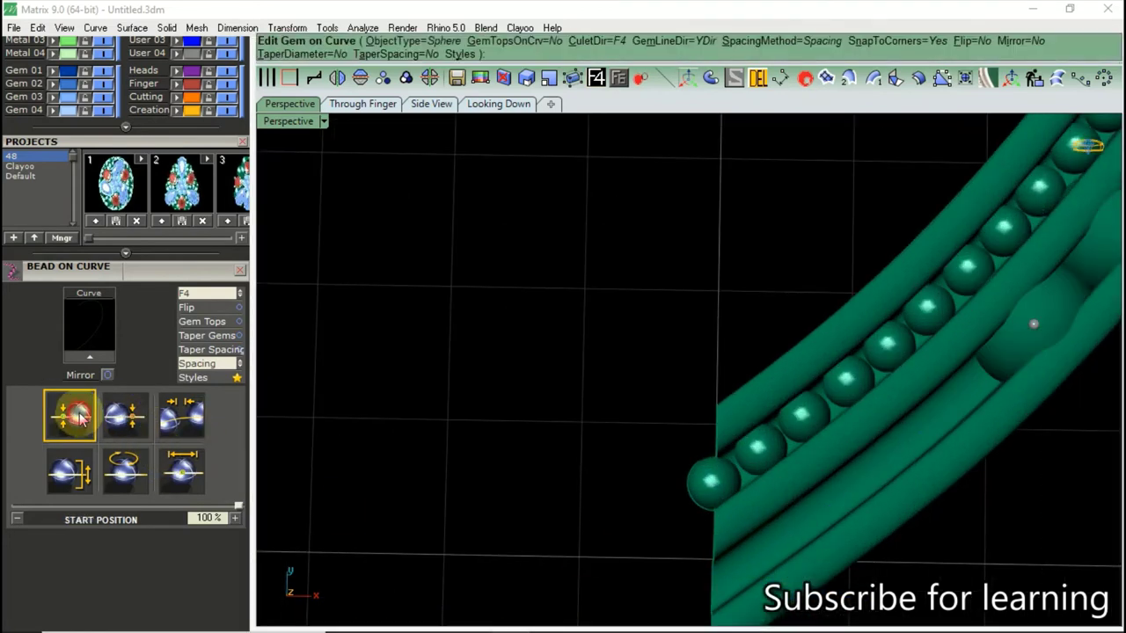
click(125, 415)
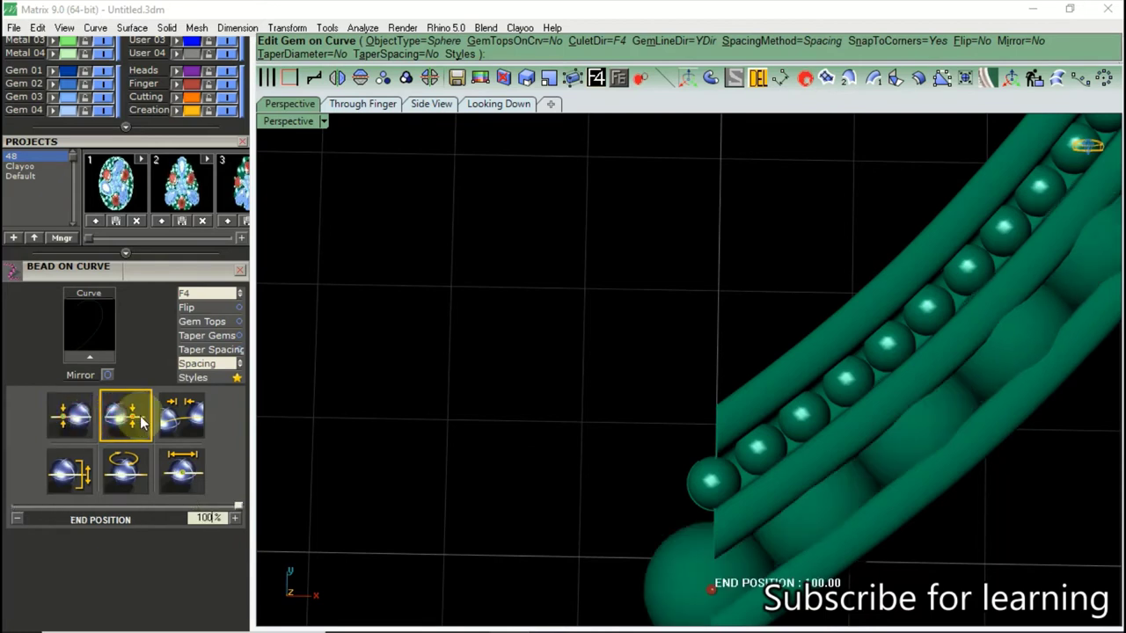
click(183, 419)
click(183, 472)
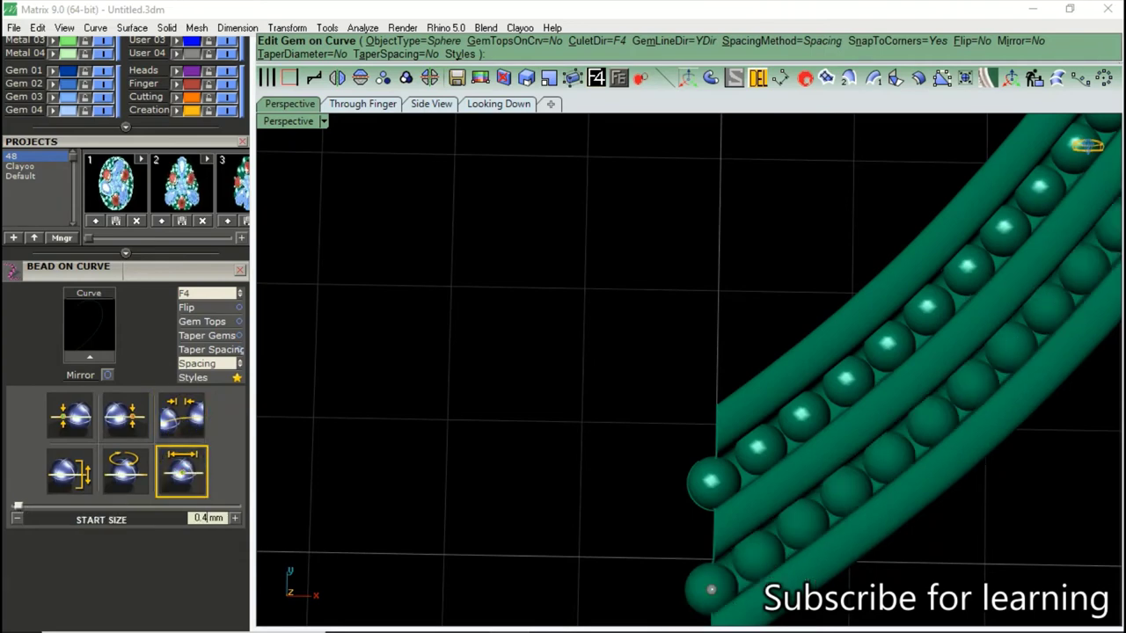
drag(486, 586, 616, 526)
right_click(675, 563)
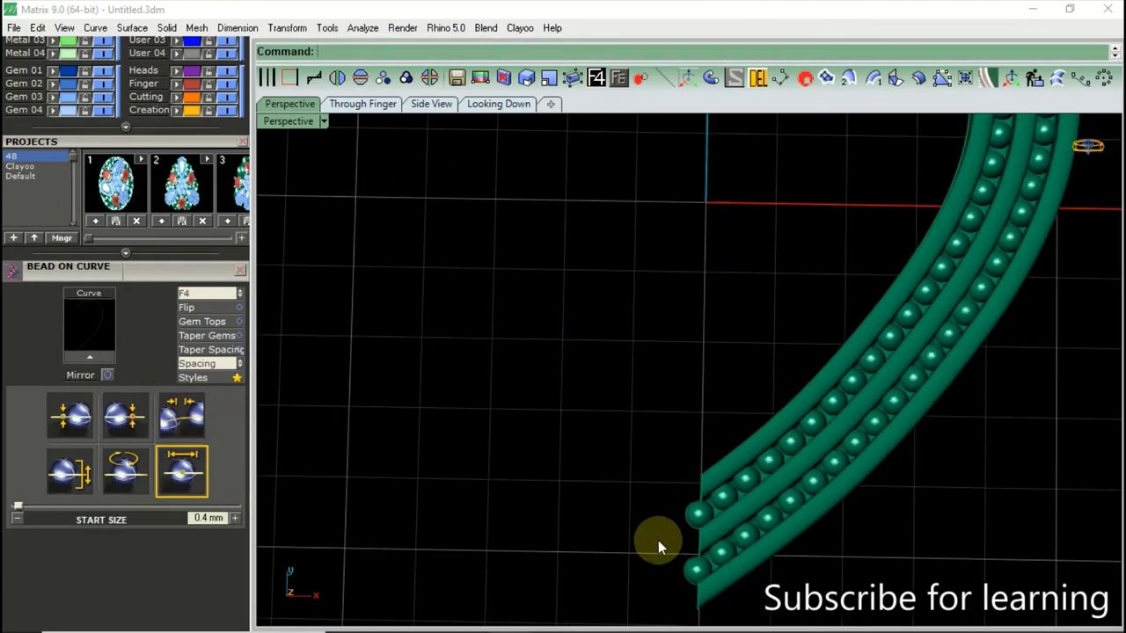
scroll(688, 526, up, 3)
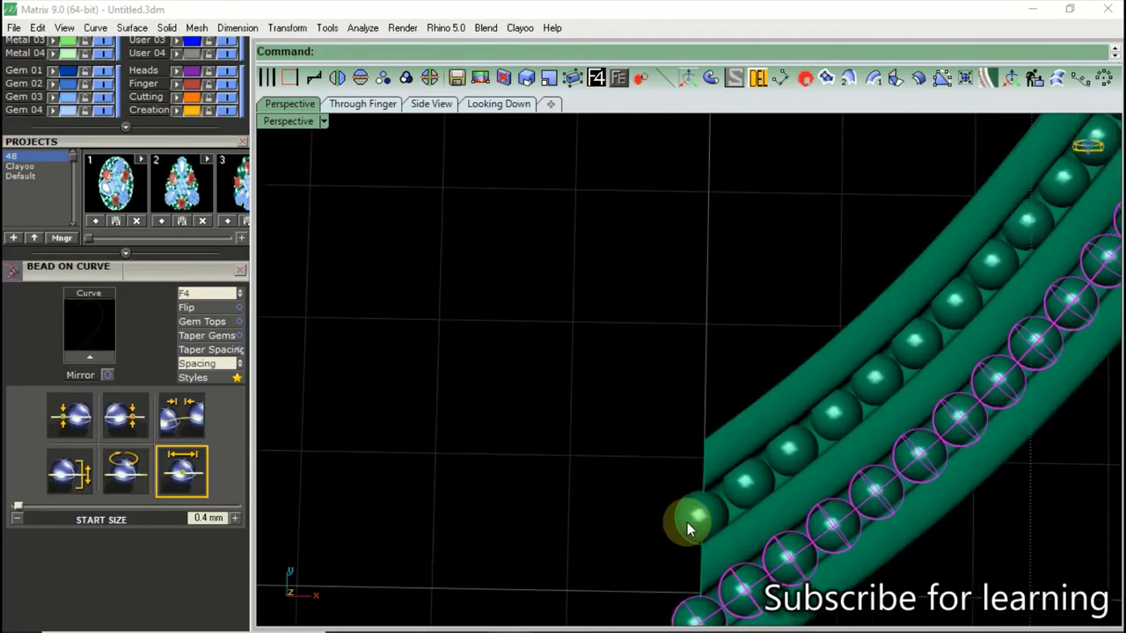
scroll(592, 552, down, 5)
mouse_move(684, 385)
right_down()
mouse_move(734, 370)
mouse_move(571, 507)
mouse_move(587, 457)
right_up()
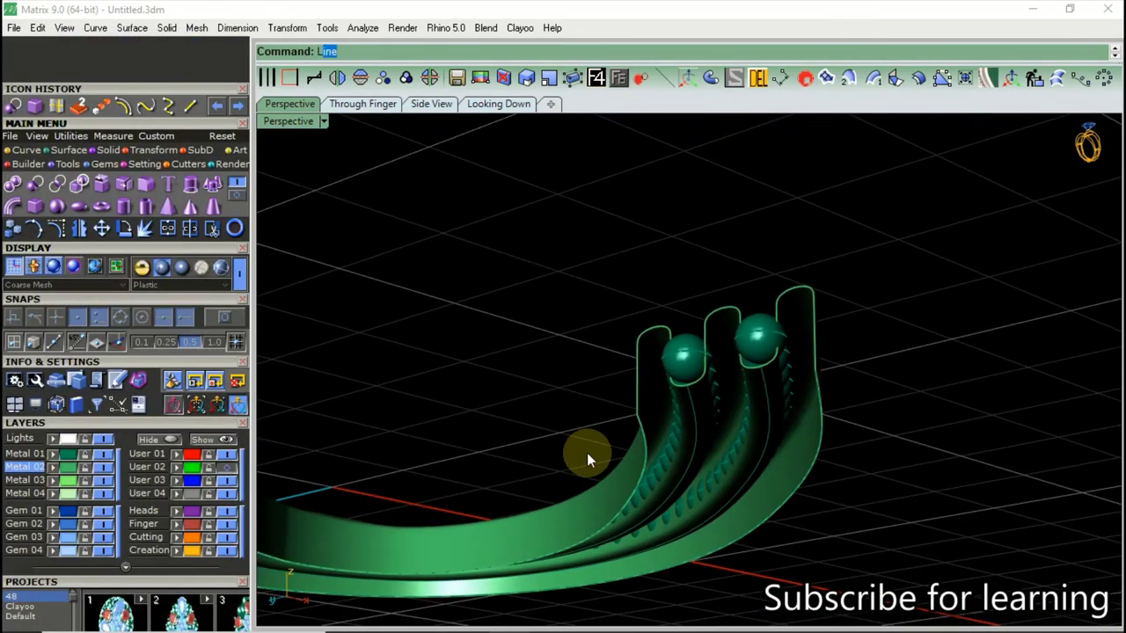
Loft a surface from the band's curve with the Loft command.
text(ft)
key(Return)
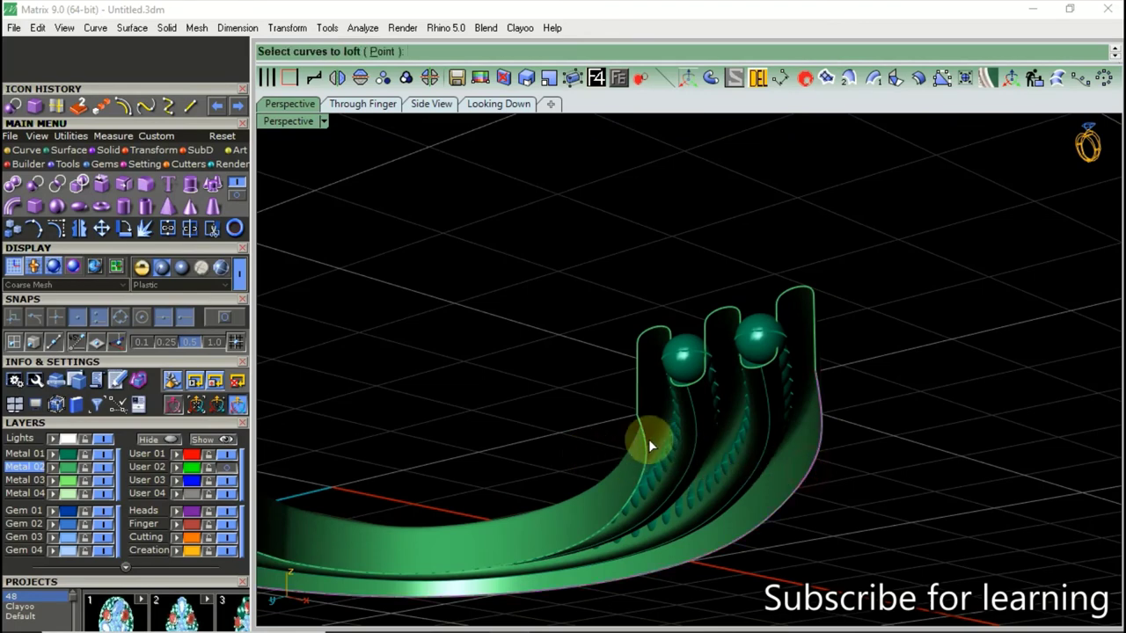
click(649, 439)
right_click(649, 440)
right_drag(649, 440, 737, 451)
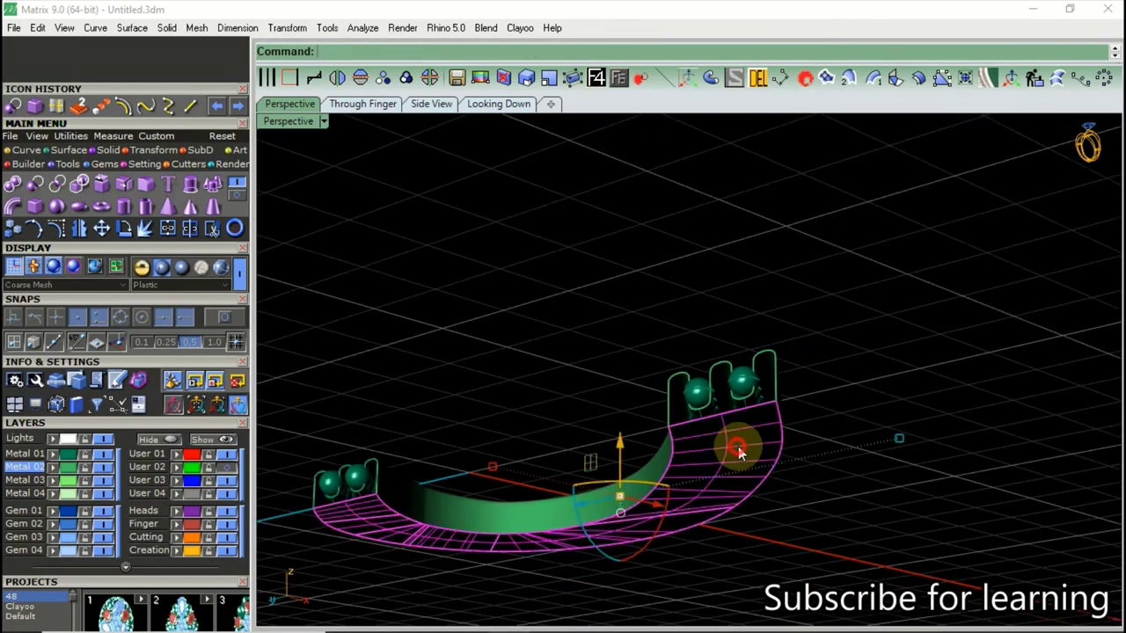
scroll(623, 463, up, 3)
Join the lofted surface with the band rails.
text(jo)
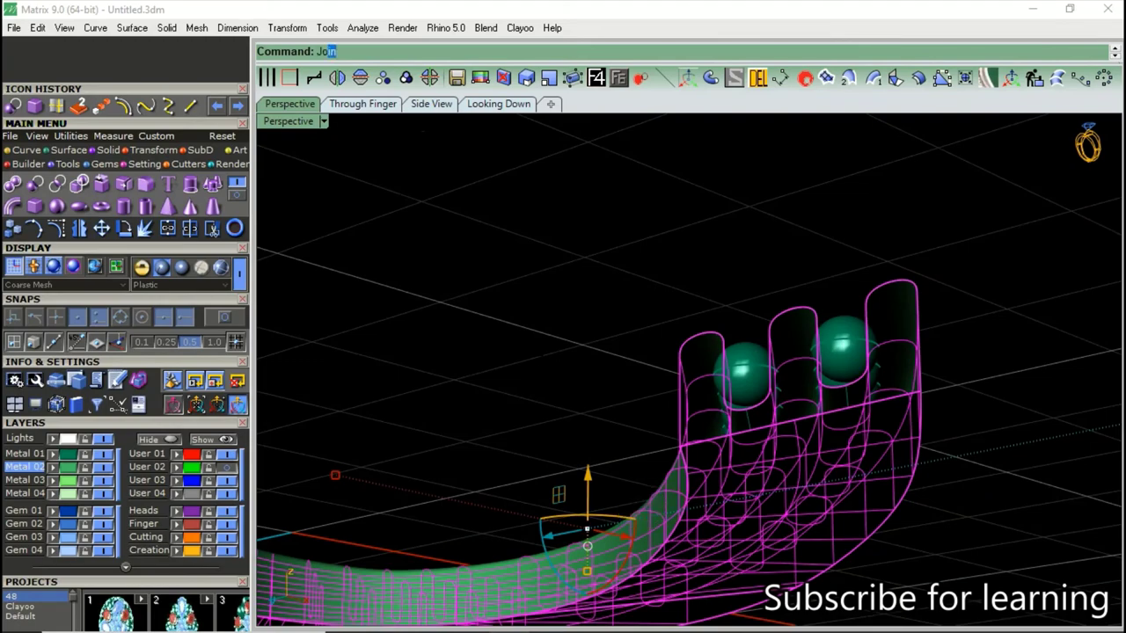
right_click(641, 506)
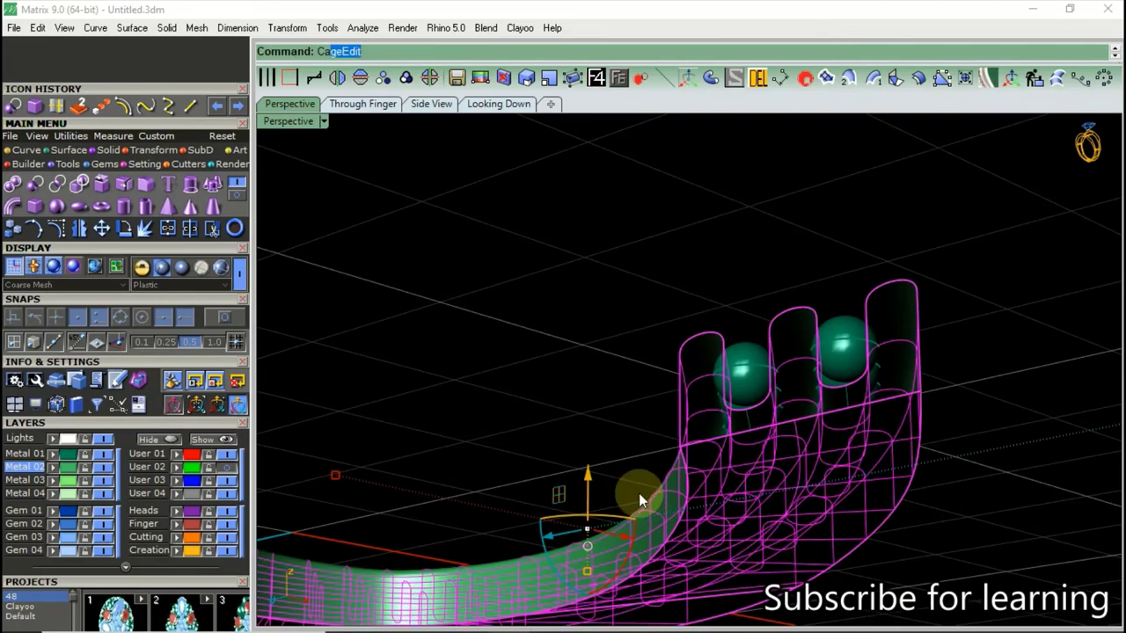
mouse_move(626, 332)
right_down()
mouse_move(691, 371)
mouse_move(643, 568)
mouse_move(674, 460)
mouse_move(610, 455)
mouse_move(628, 229)
mouse_move(648, 586)
right_up()
Shift the beaded half-heart slightly to the right along the X axis.
click(720, 287)
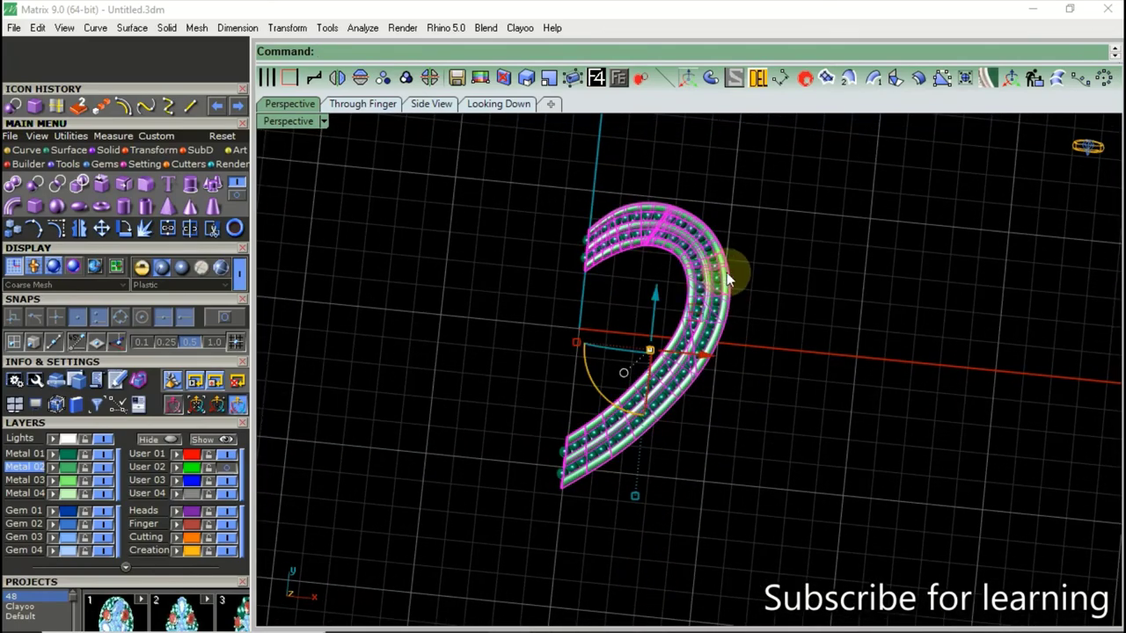
scroll(727, 280, up, 3)
scroll(703, 295, down, 1)
scroll(679, 308, down, 1)
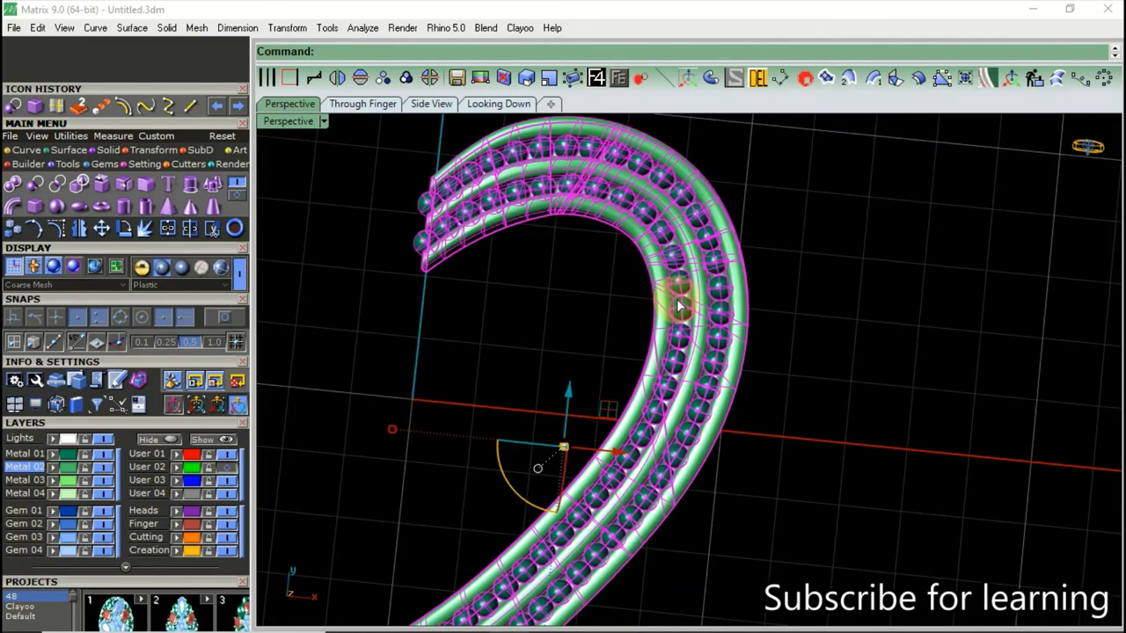
click(414, 306)
drag(606, 454, 729, 456)
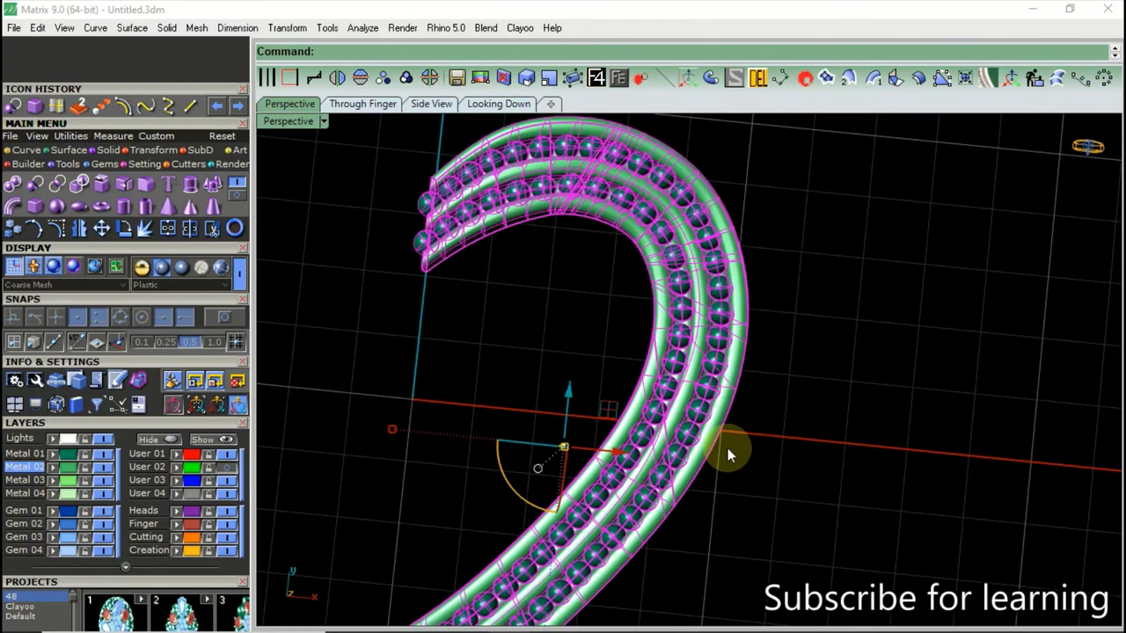
scroll(532, 347, down, 3)
Mirror the half heart into a full beaded heart frame and inspect its thickness.
click(337, 77)
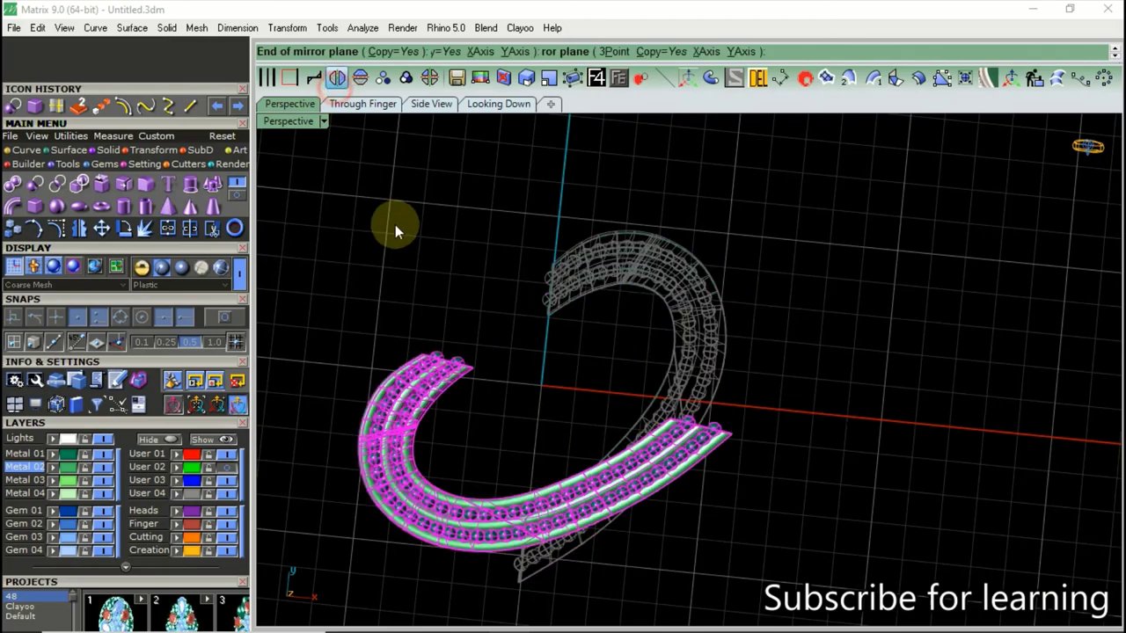
click(395, 224)
scroll(509, 366, up, 3)
scroll(699, 411, up, 1)
mouse_move(699, 411)
right_down()
mouse_move(760, 246)
mouse_move(739, 344)
mouse_move(694, 373)
mouse_move(671, 309)
right_up()
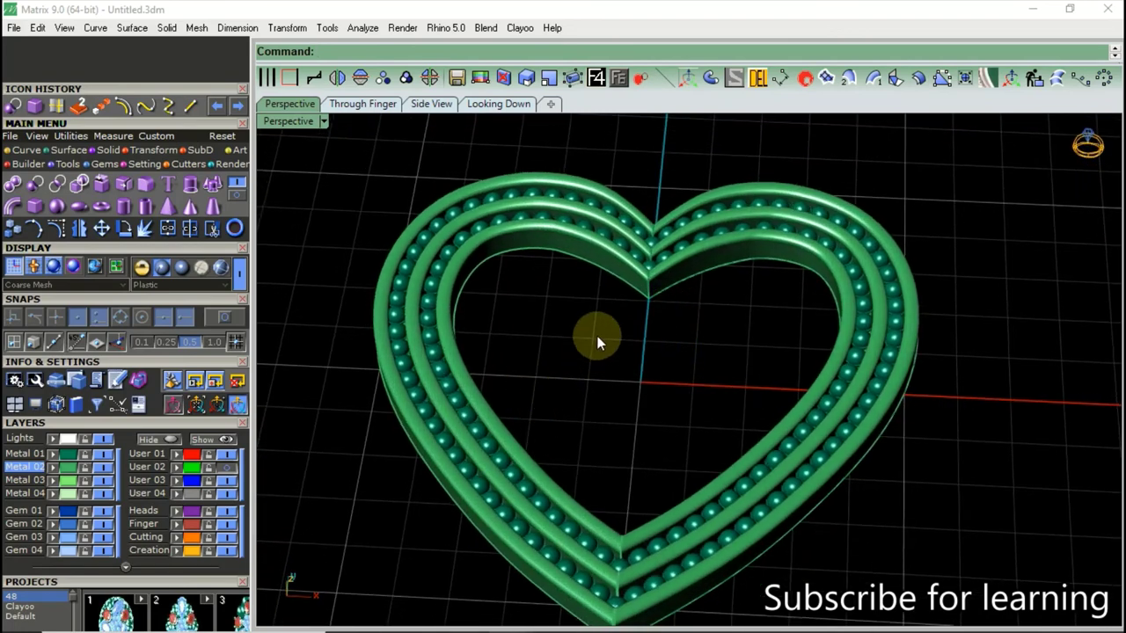
mouse_move(595, 335)
right_down()
mouse_move(604, 352)
mouse_move(474, 451)
right_up()
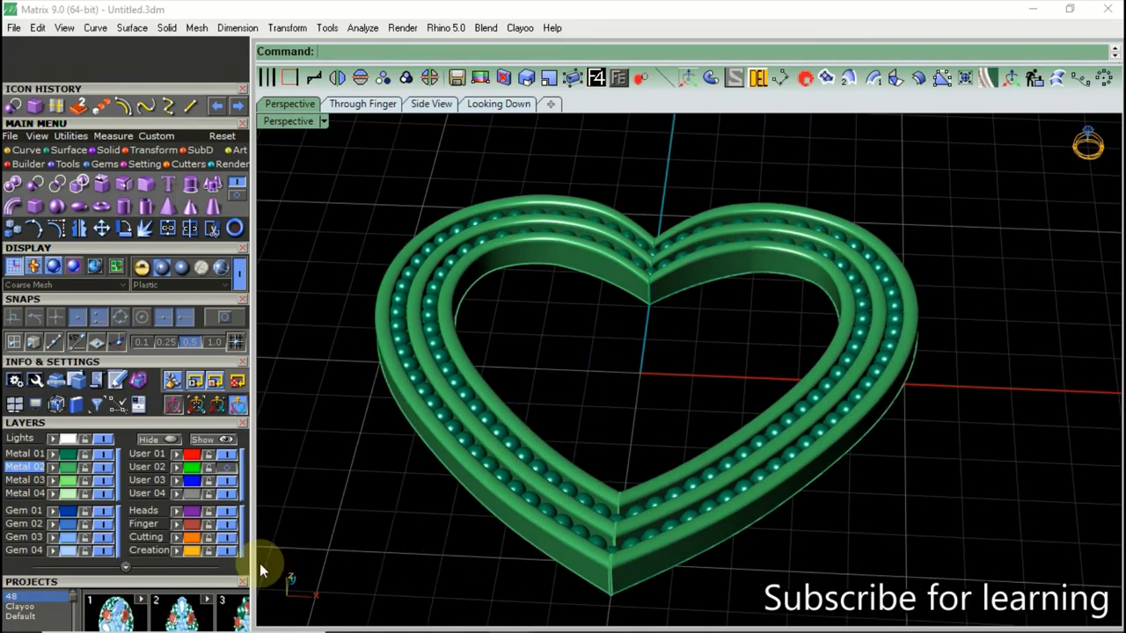
Open the V-Ray render panel from the Render tools.
click(230, 164)
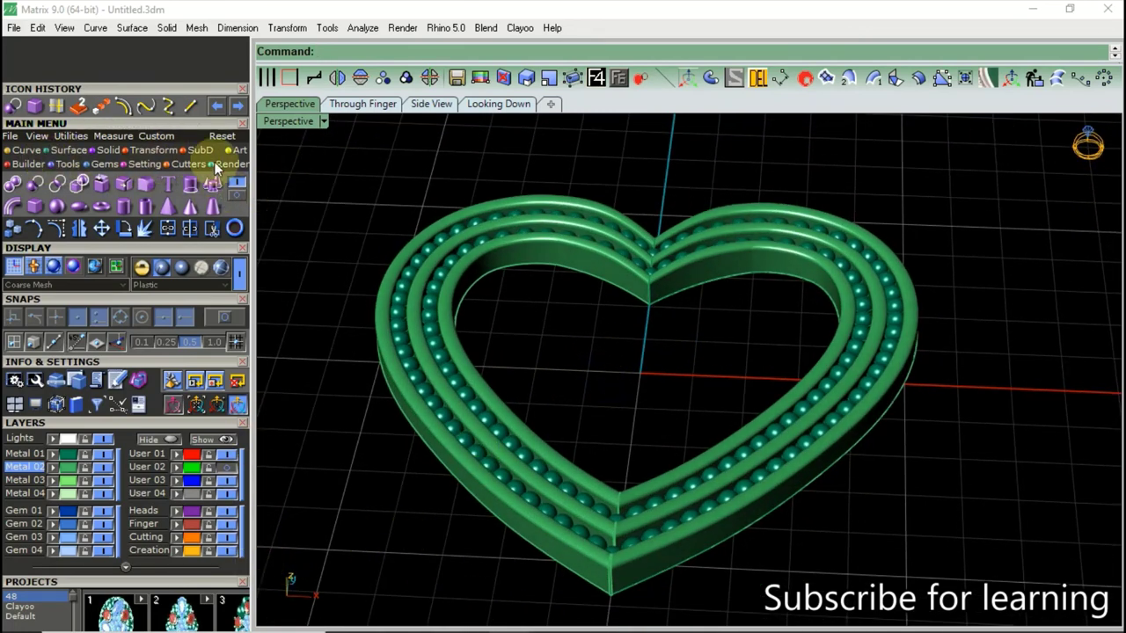
click(14, 183)
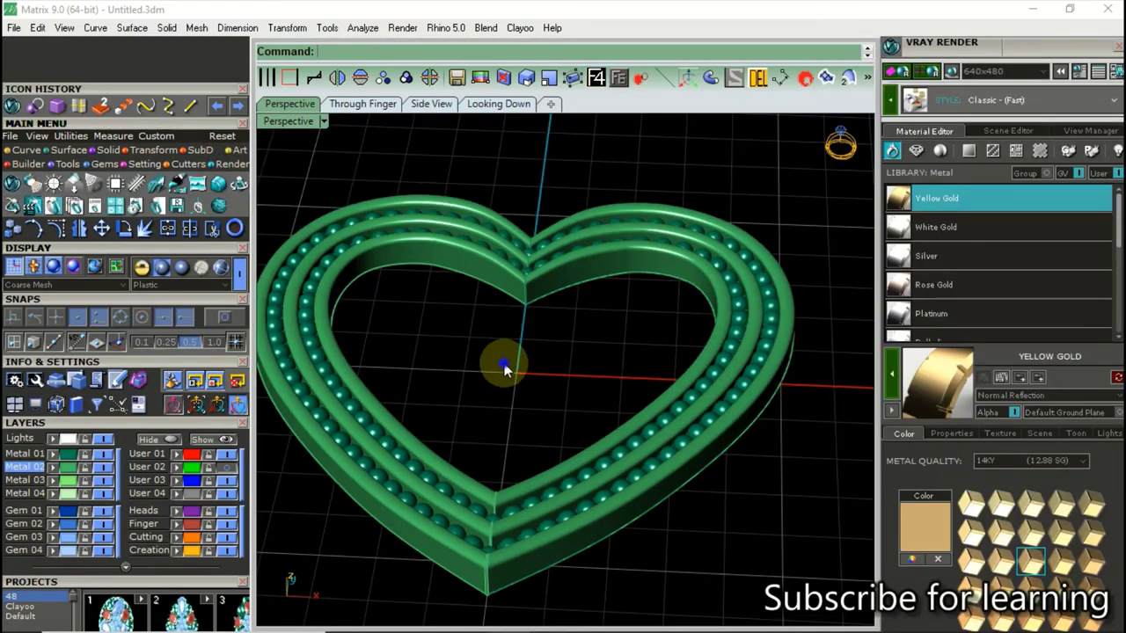
mouse_move(502, 364)
right_down()
mouse_move(716, 340)
mouse_move(572, 369)
mouse_move(571, 447)
mouse_move(590, 447)
mouse_move(593, 428)
right_up()
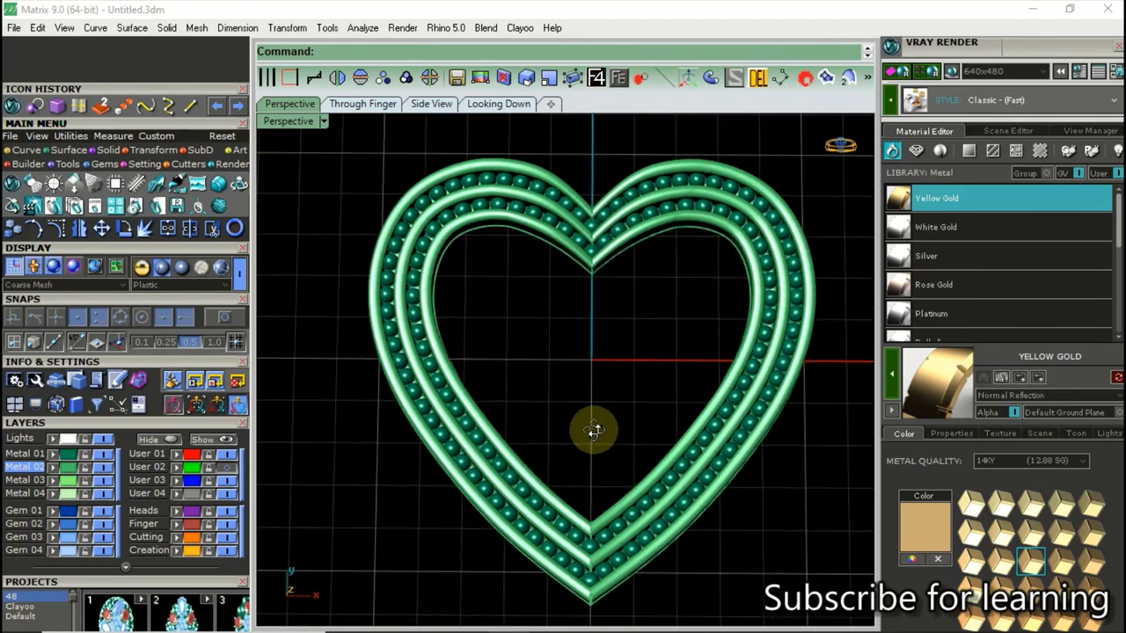
click(25, 150)
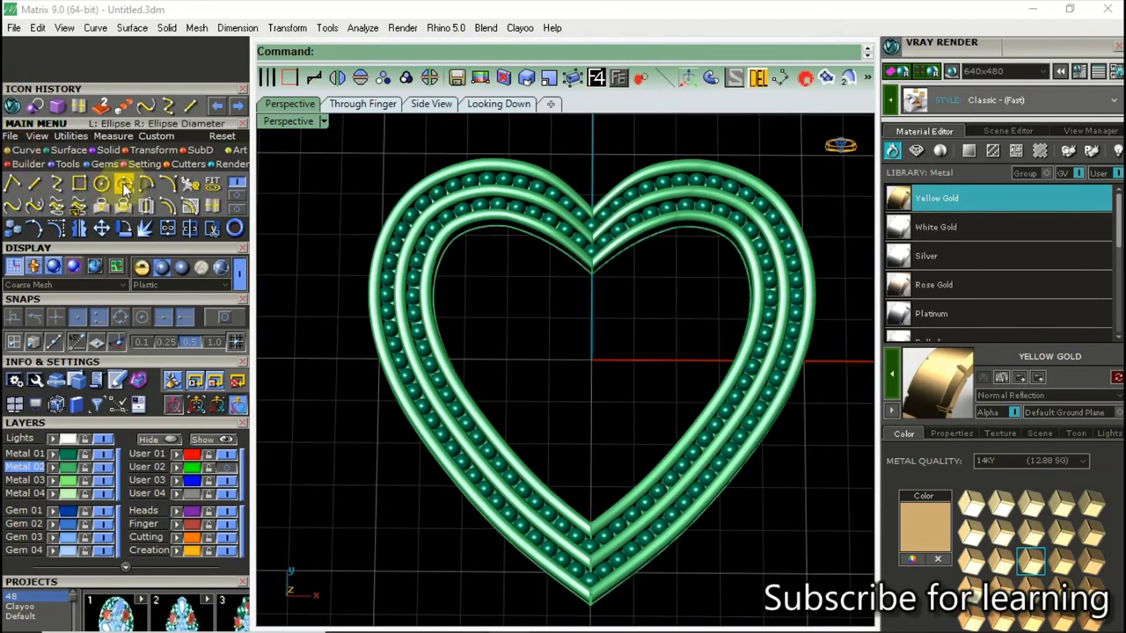
click(122, 183)
click(78, 183)
Draw a circle above the heart's top centre in the shaded top-down view.
click(101, 183)
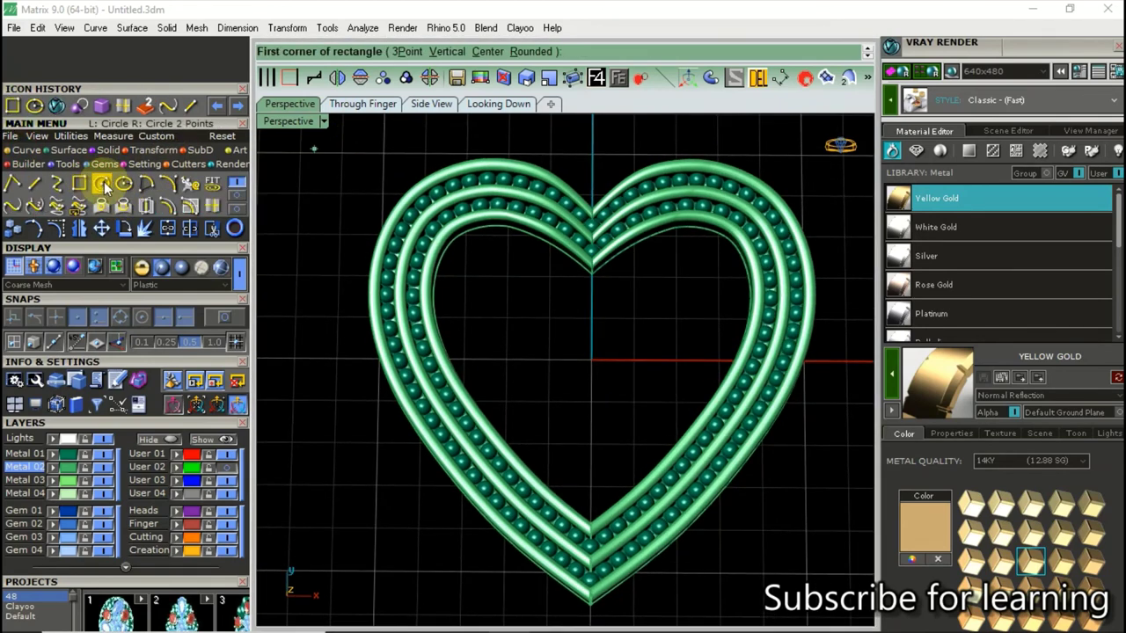
click(499, 103)
scroll(541, 197, up, 2)
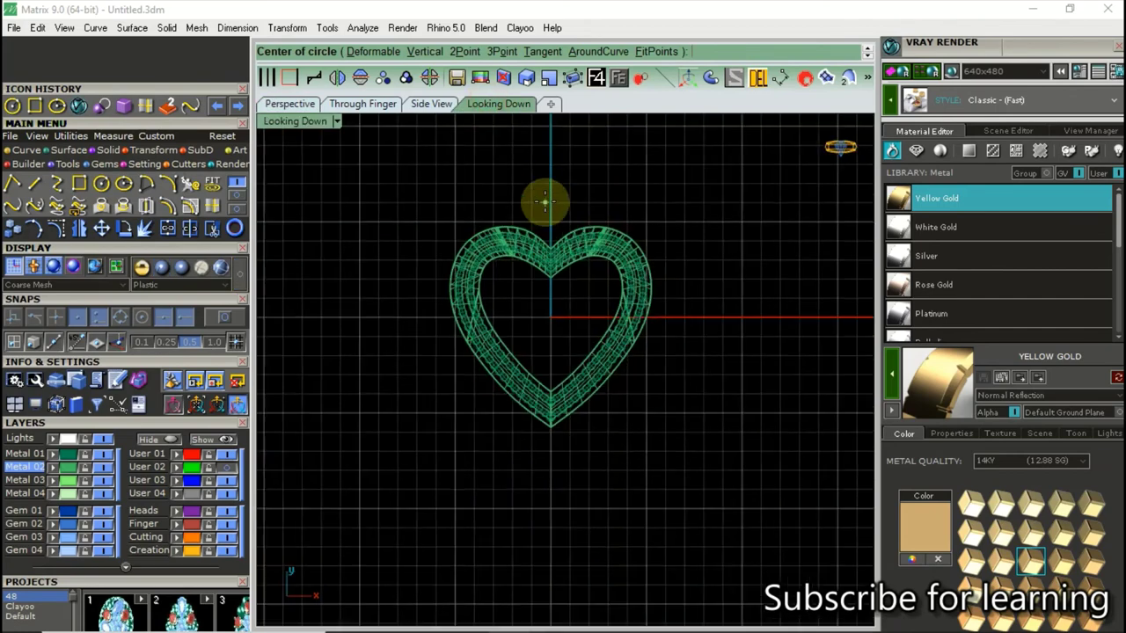
scroll(545, 211, up, 3)
scroll(546, 231, up, 2)
click(161, 268)
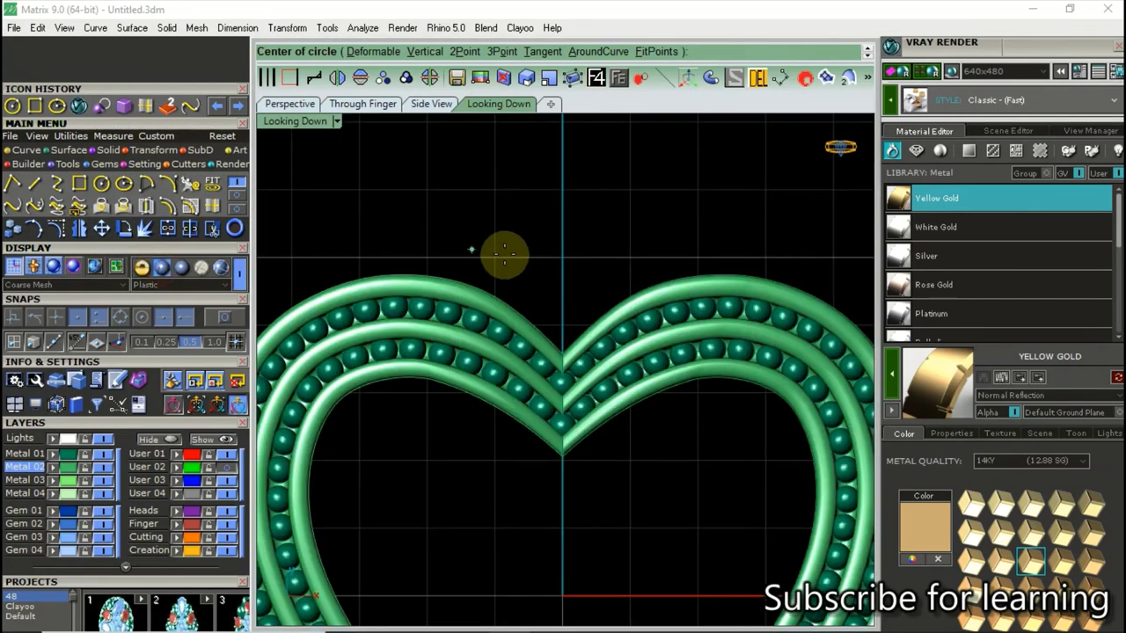
click(564, 260)
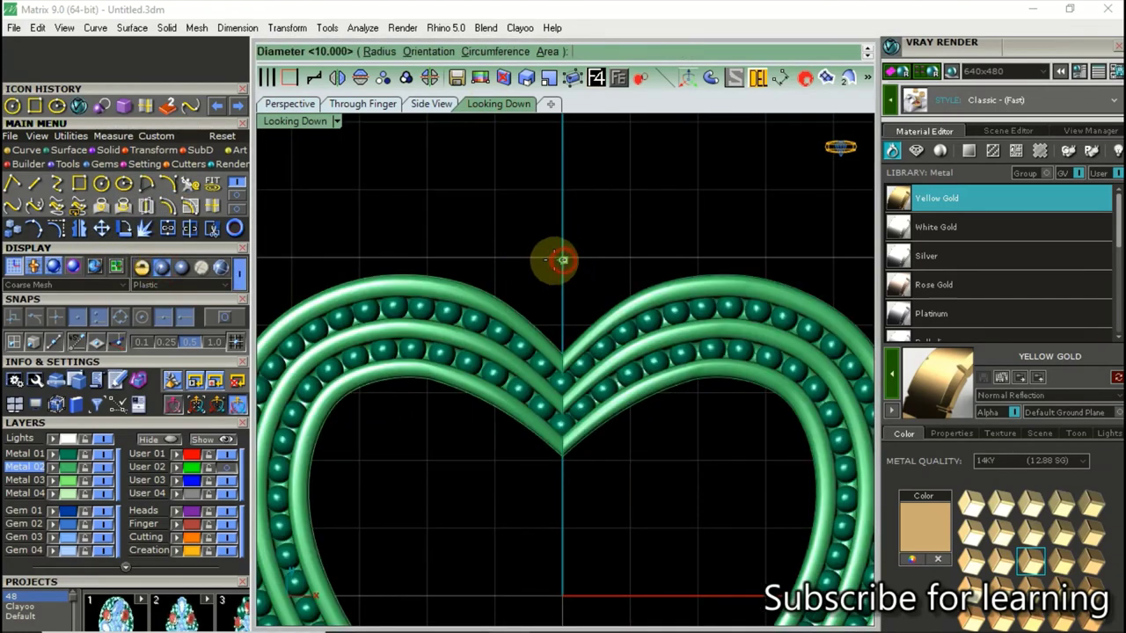
click(519, 220)
click(519, 218)
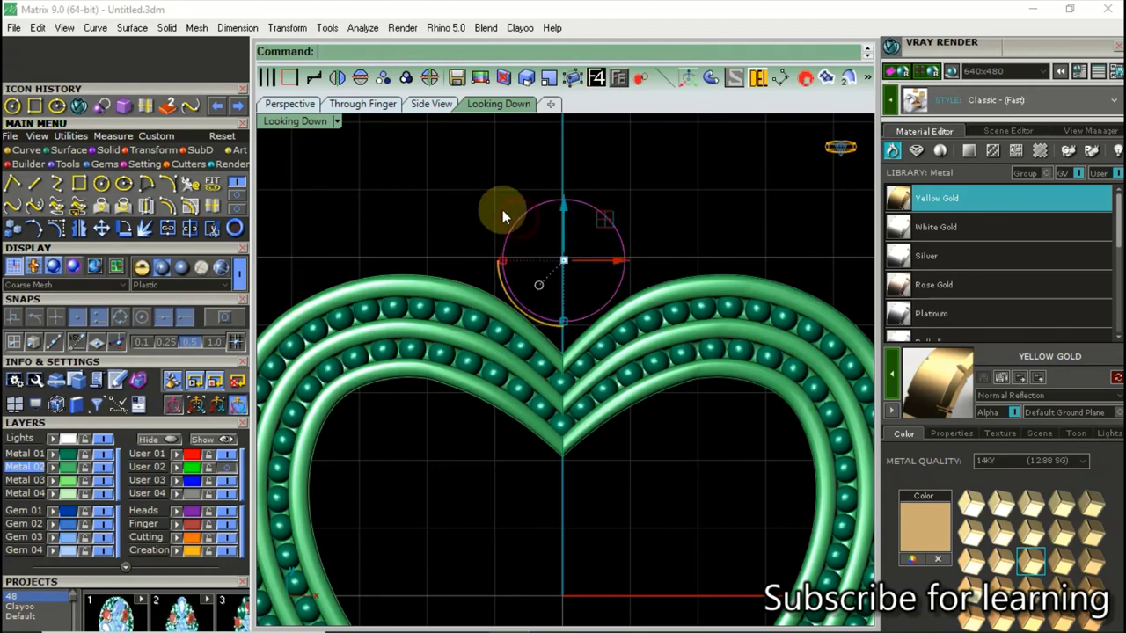
Pipe the circle with the default diameter to form the bail ring.
text(Pipe)
key(Return)
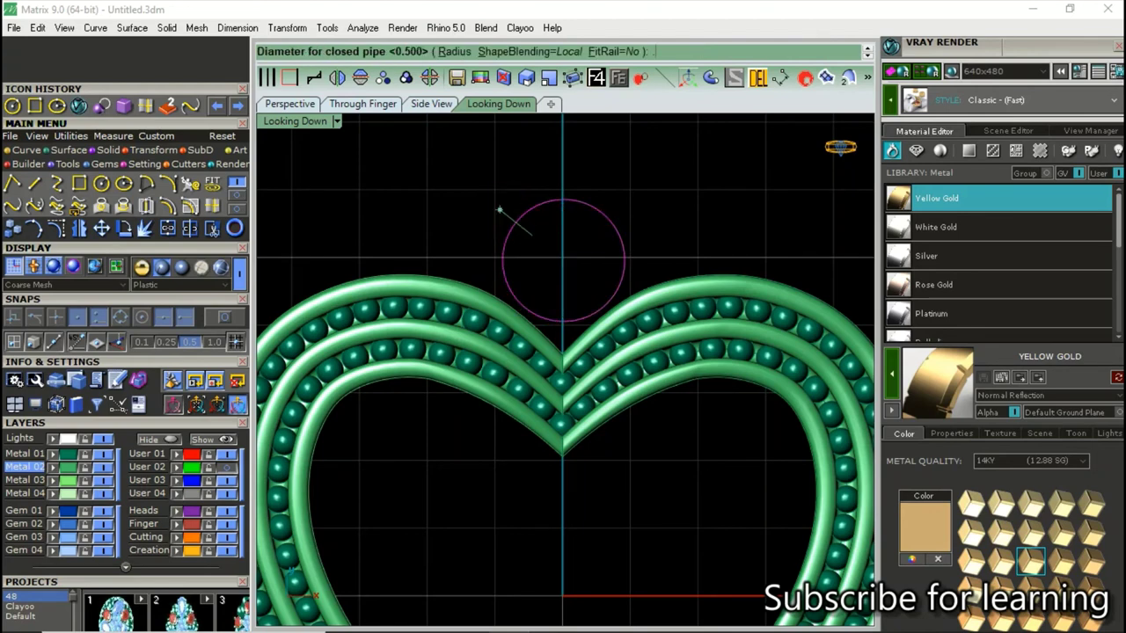
right_click(503, 209)
right_click(503, 208)
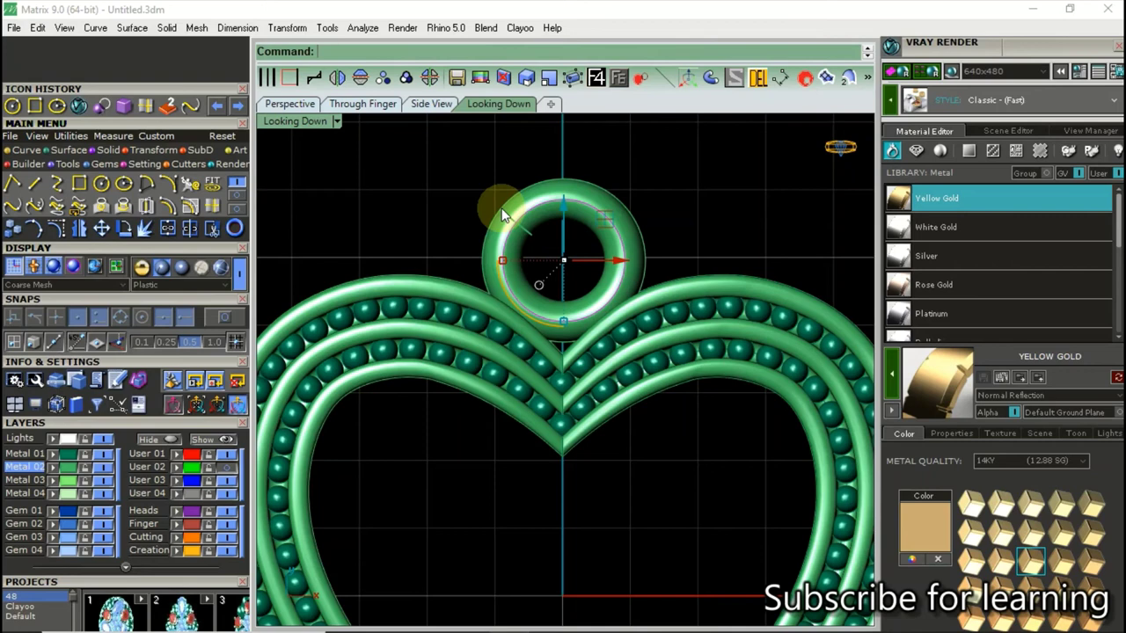
key(ctrl+z)
right_click(443, 201)
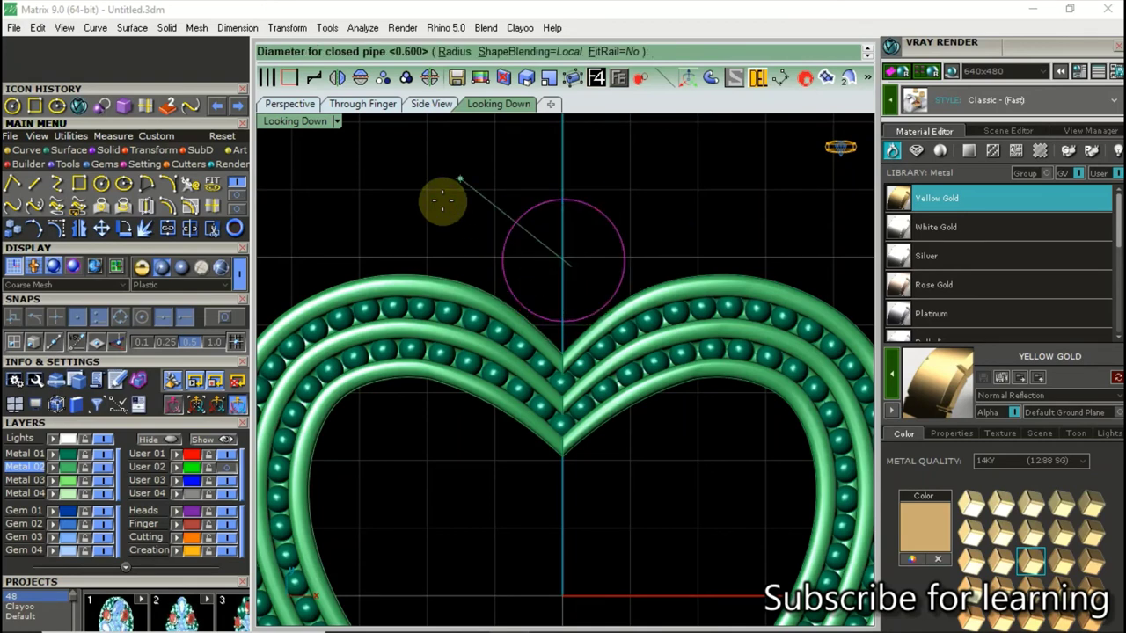
right_click(442, 201)
click(564, 215)
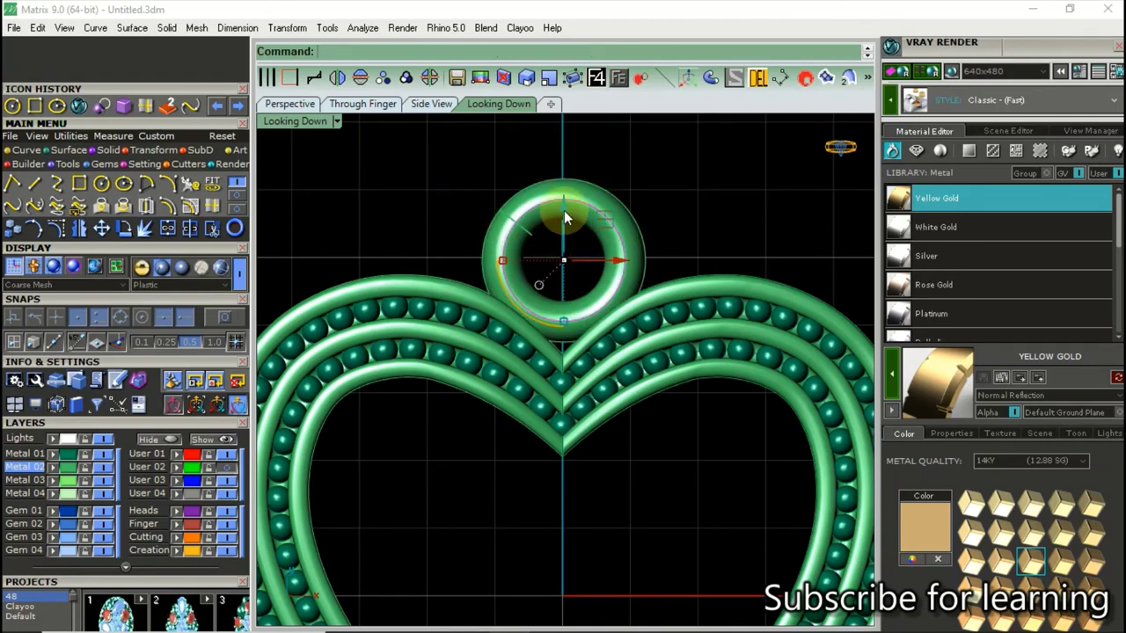
click(451, 195)
scroll(484, 200, down, 5)
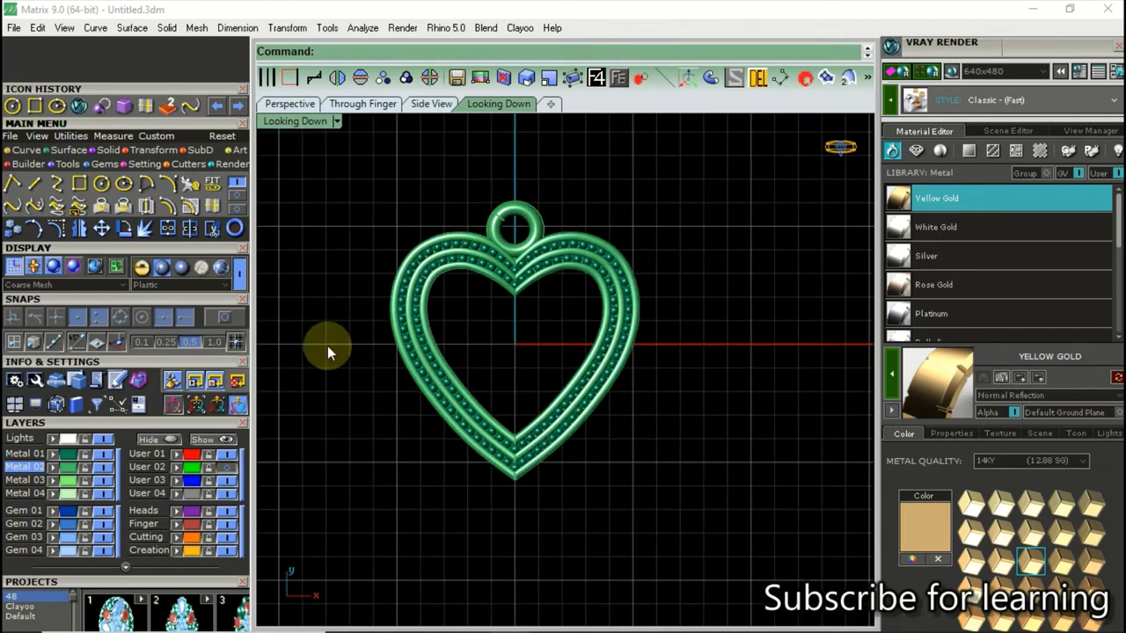
Apply the Yellow Gold material to all metal on the Metal 01 layer.
scroll(379, 290, up, 1)
scroll(440, 229, up, 1)
scroll(465, 204, up, 1)
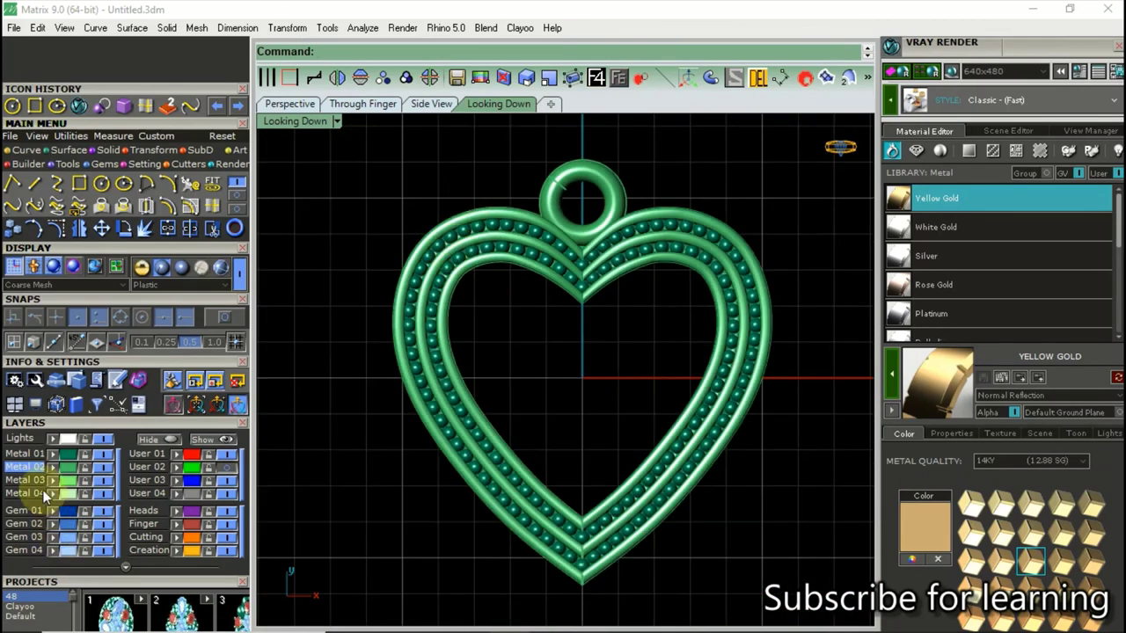
click(53, 453)
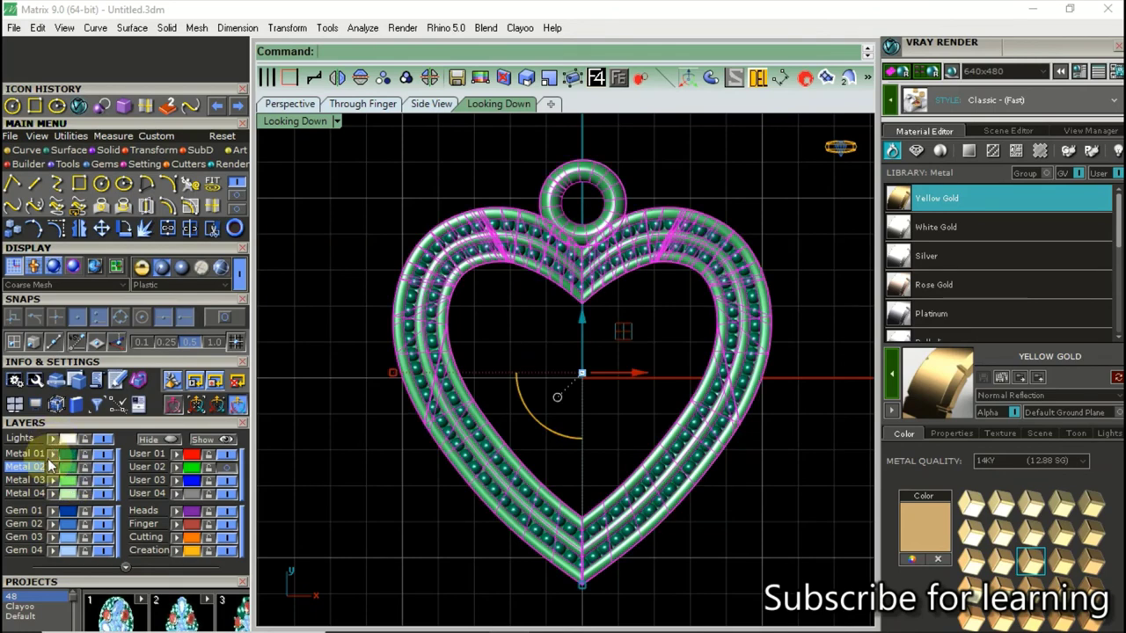
click(308, 489)
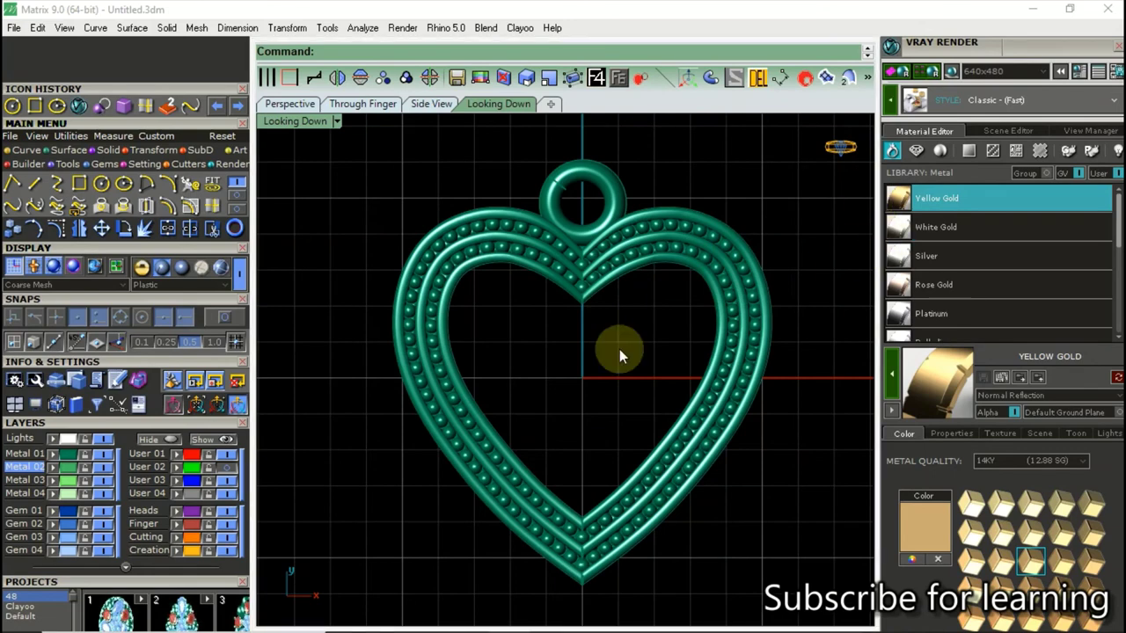
click(71, 451)
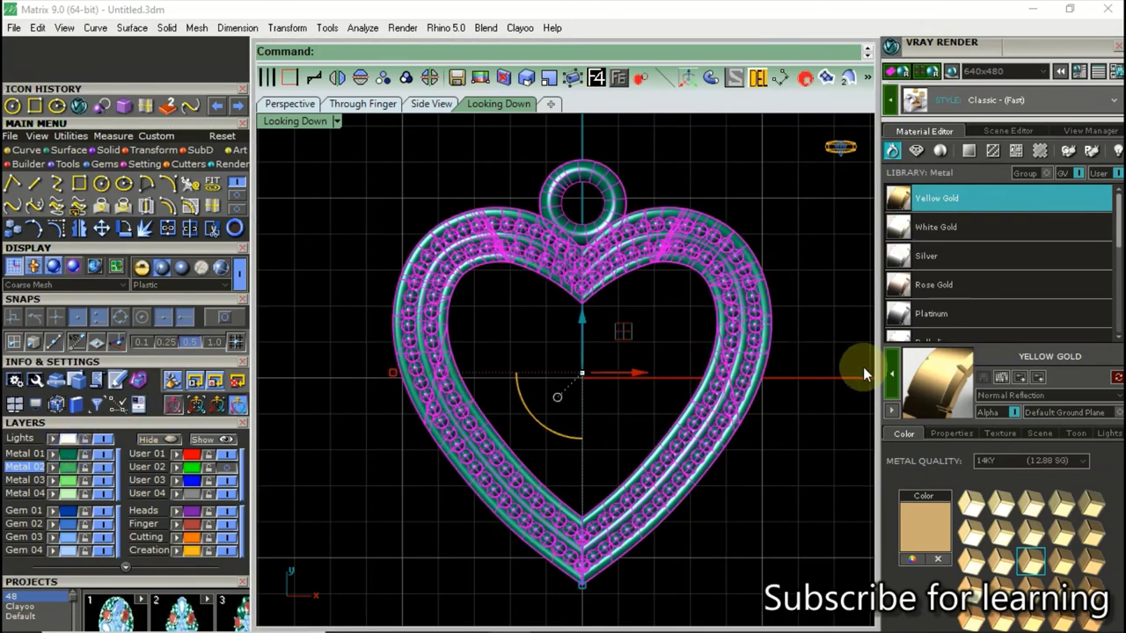
click(891, 379)
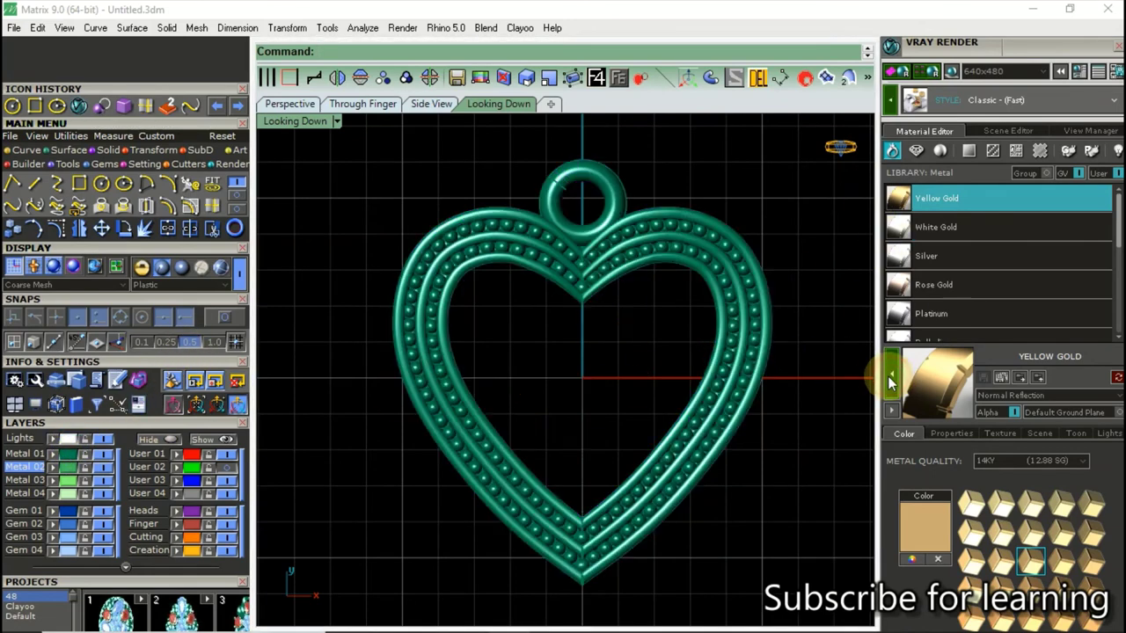
Switch to the white V-Ray background and load the Abstract ground plane.
click(953, 74)
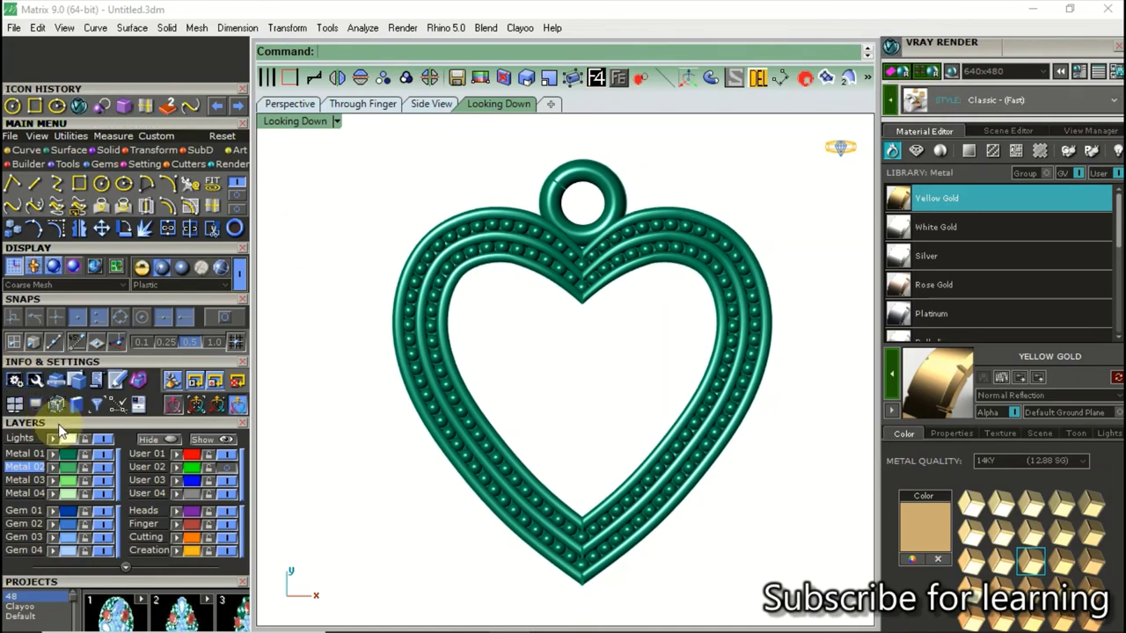
click(418, 403)
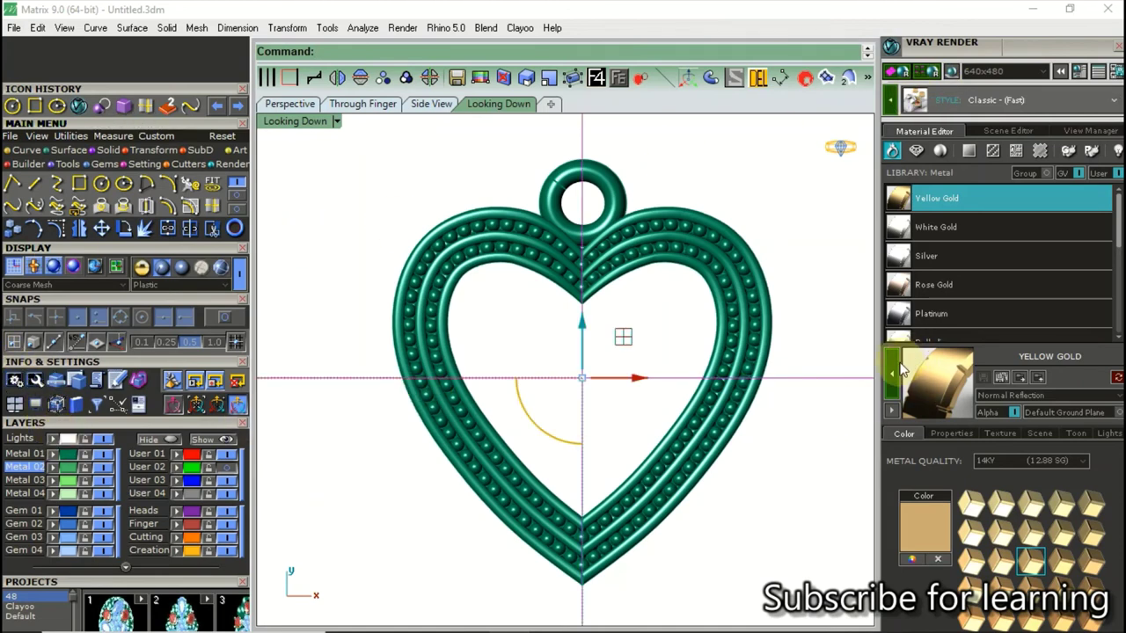
click(969, 153)
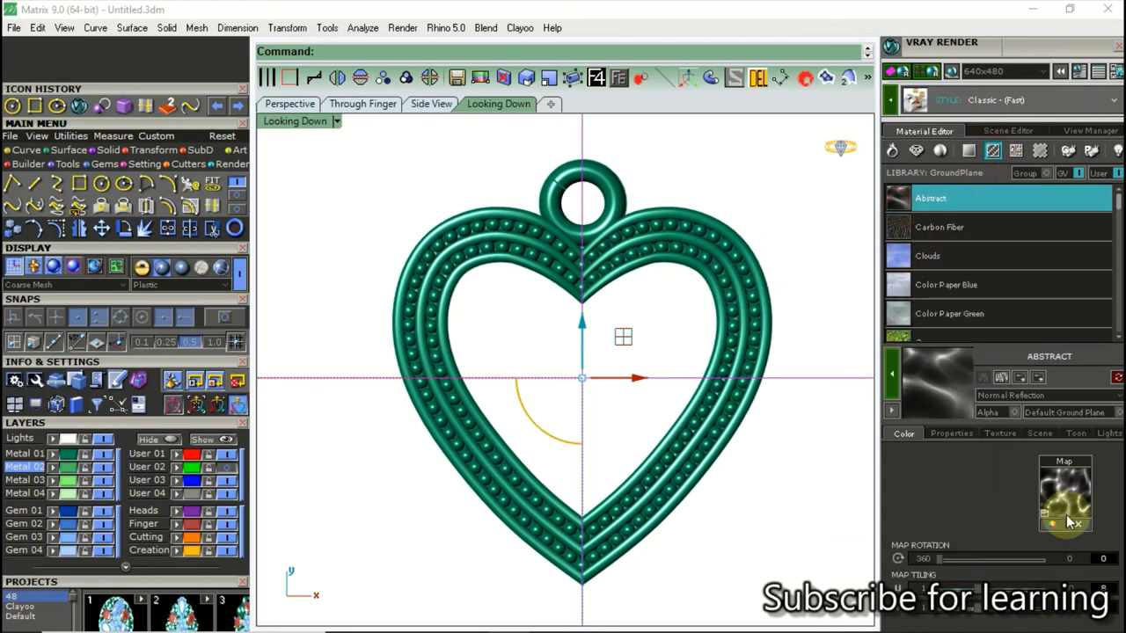
click(897, 377)
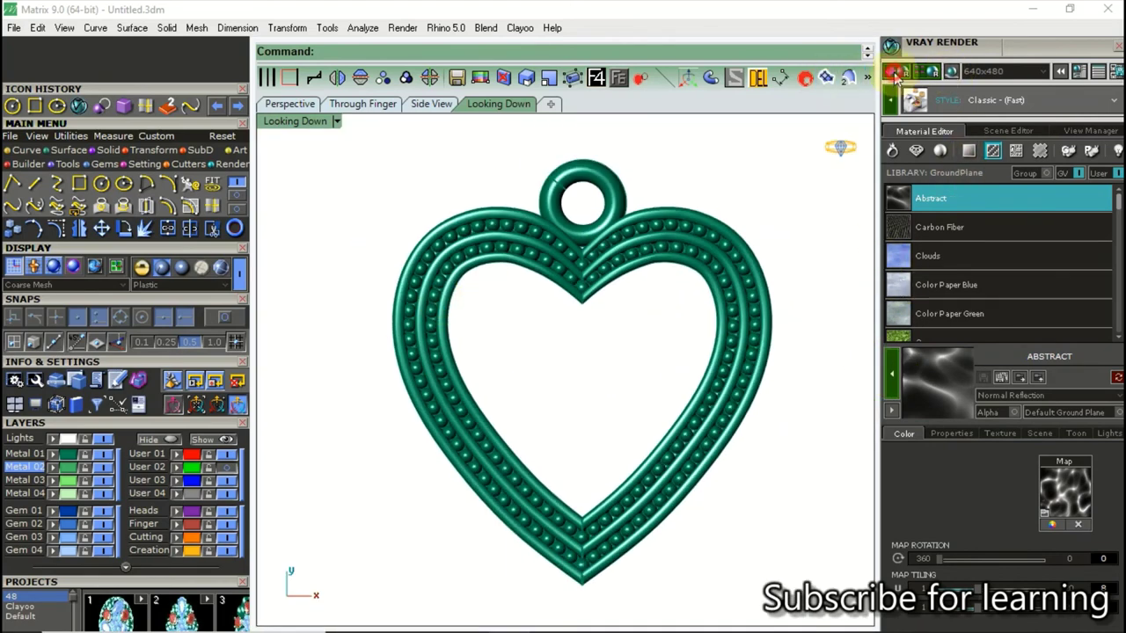
click(894, 72)
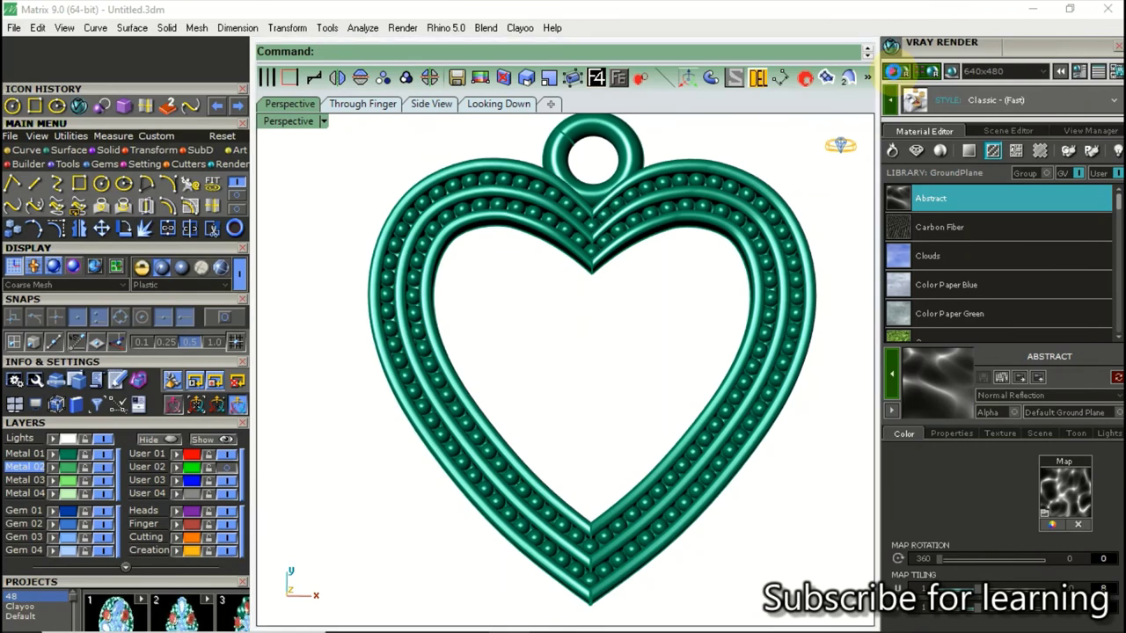